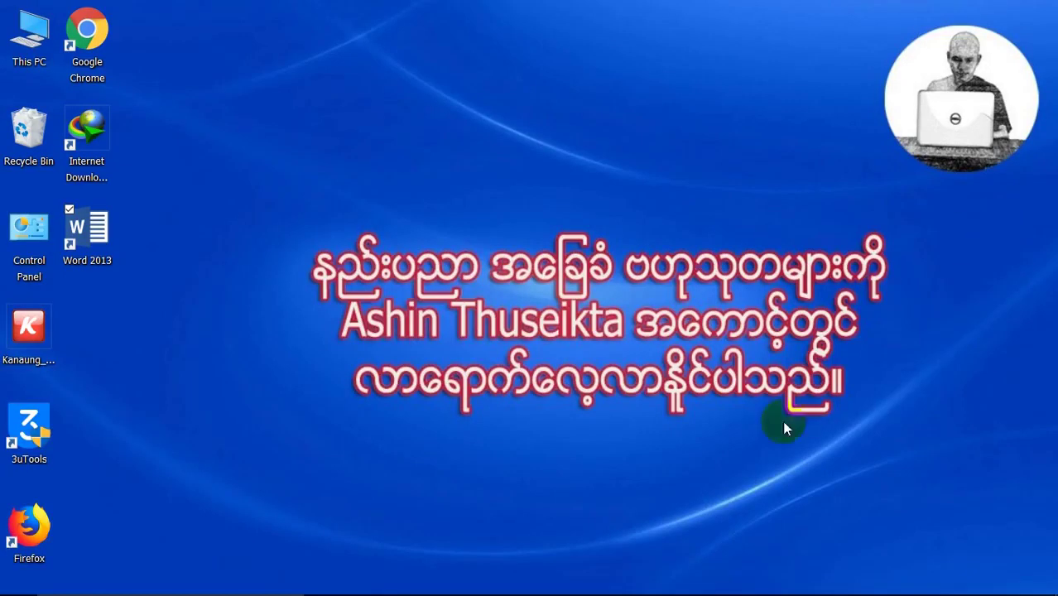
Start Word 2013 from the taskbar with a new blank Document1
click(584, 580)
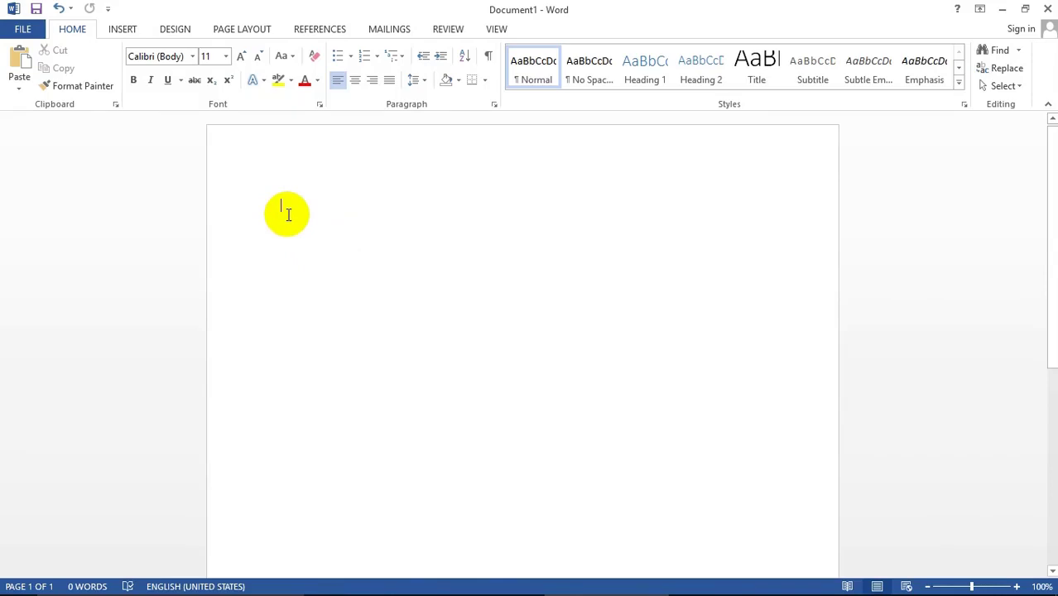
Insert a =9+6 field and update it to show 15
key(ctrl+F9)
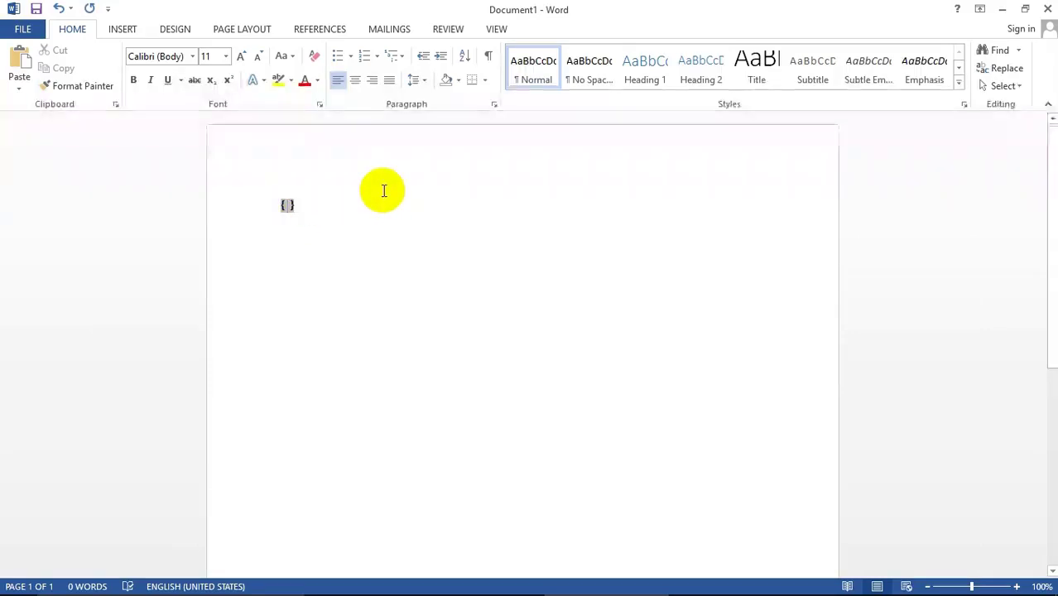
text(= )
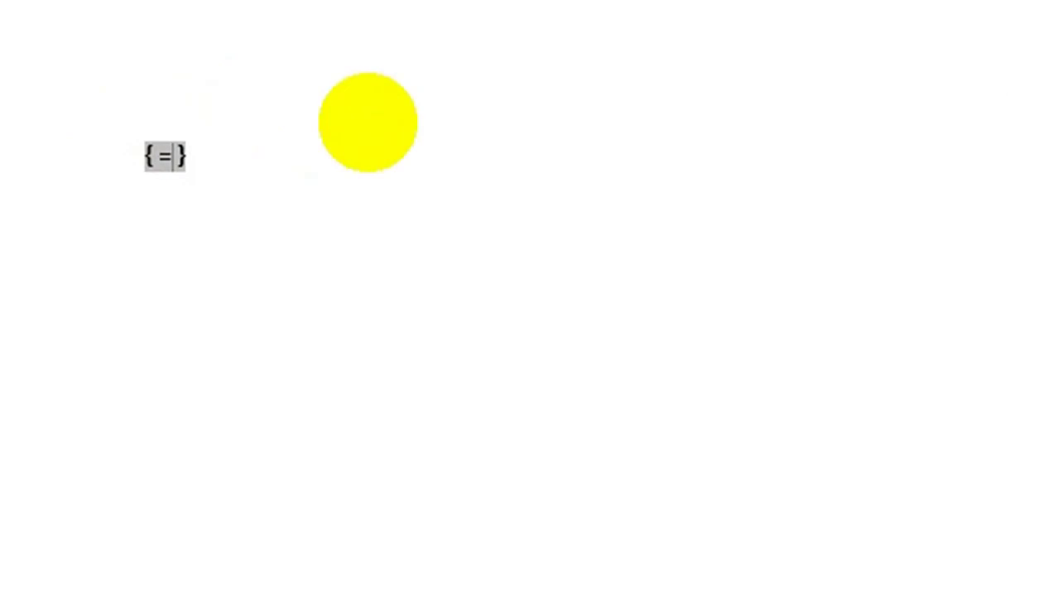
text(9+6)
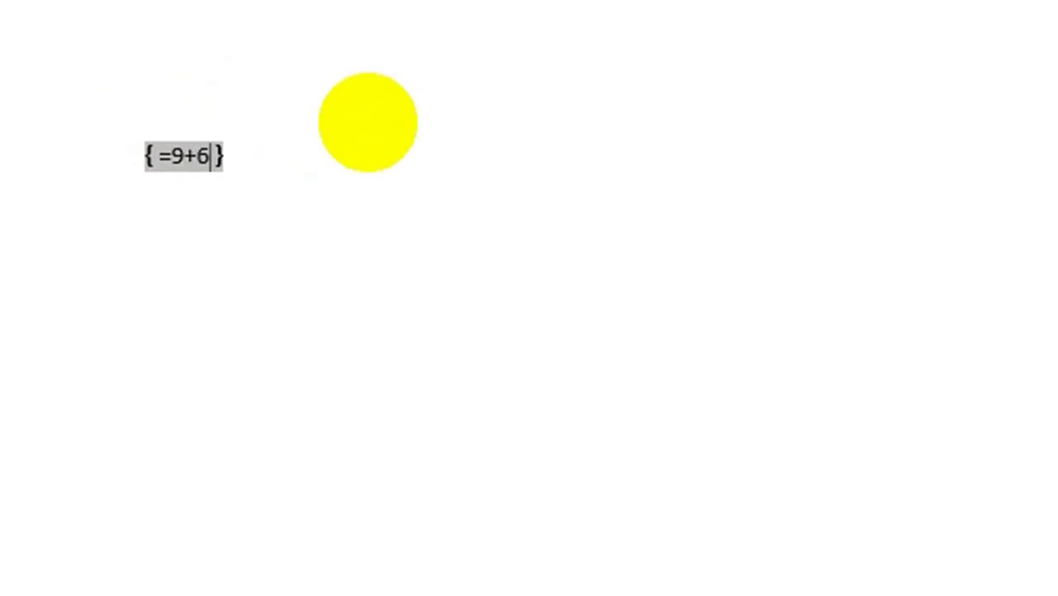
right_click(208, 158)
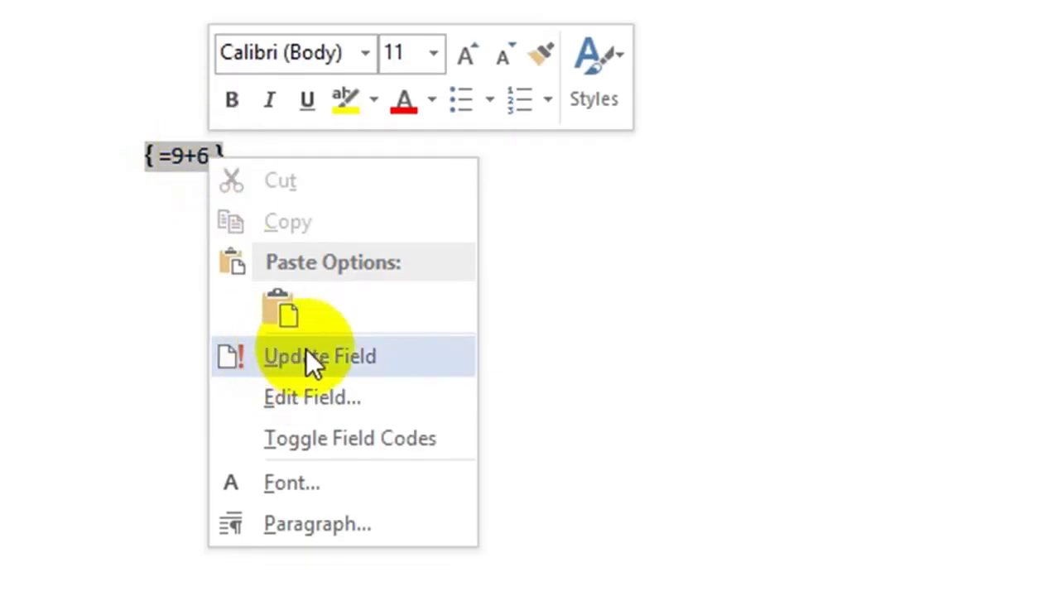
click(346, 355)
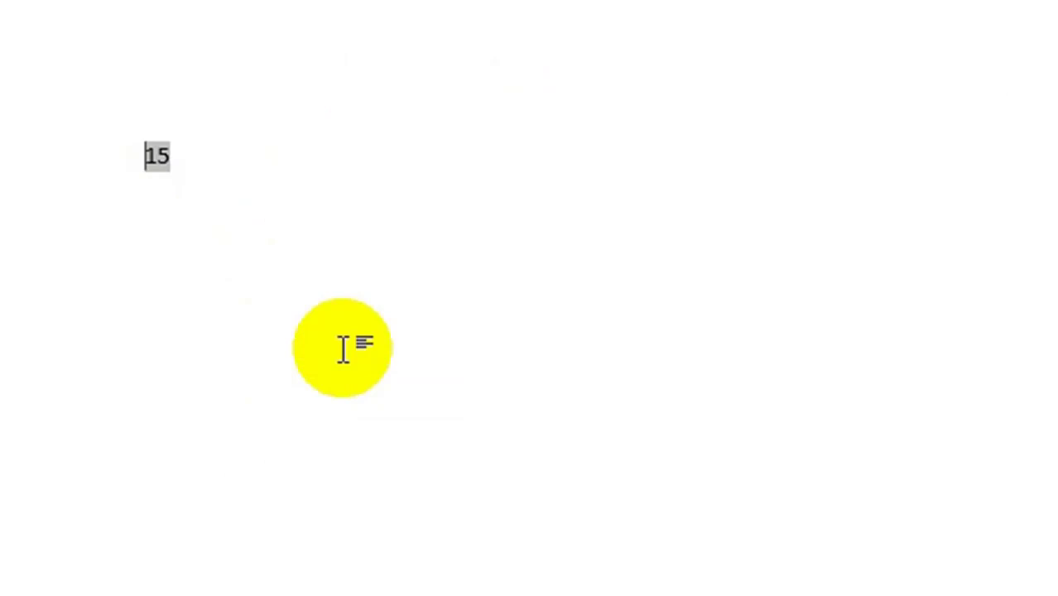
Add a =9-5 field updated to show 4, with another empty field below it
click(180, 161)
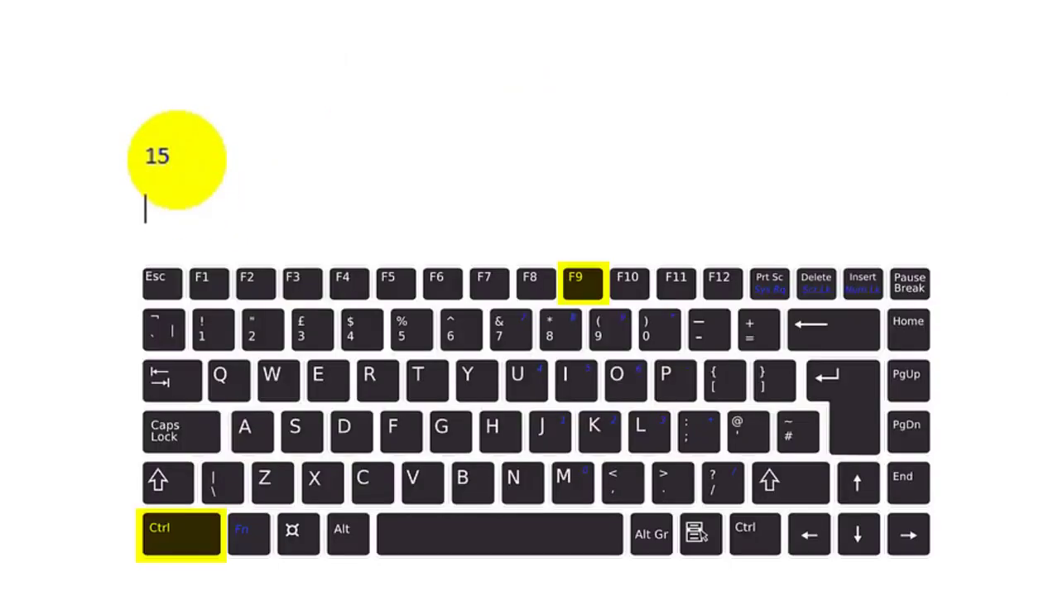
key(ctrl+F9)
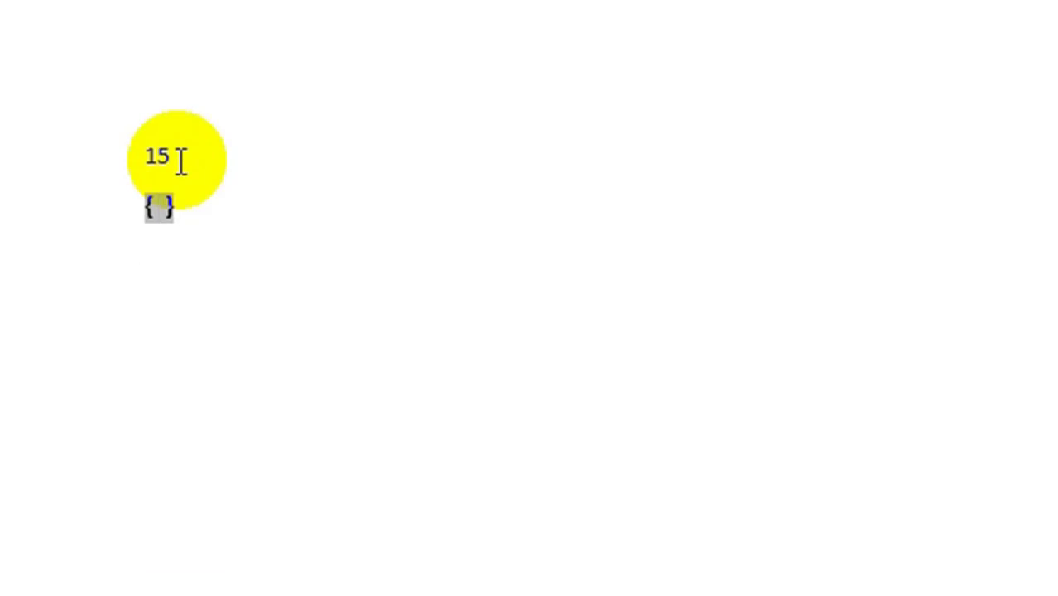
text(=)
text(9-)
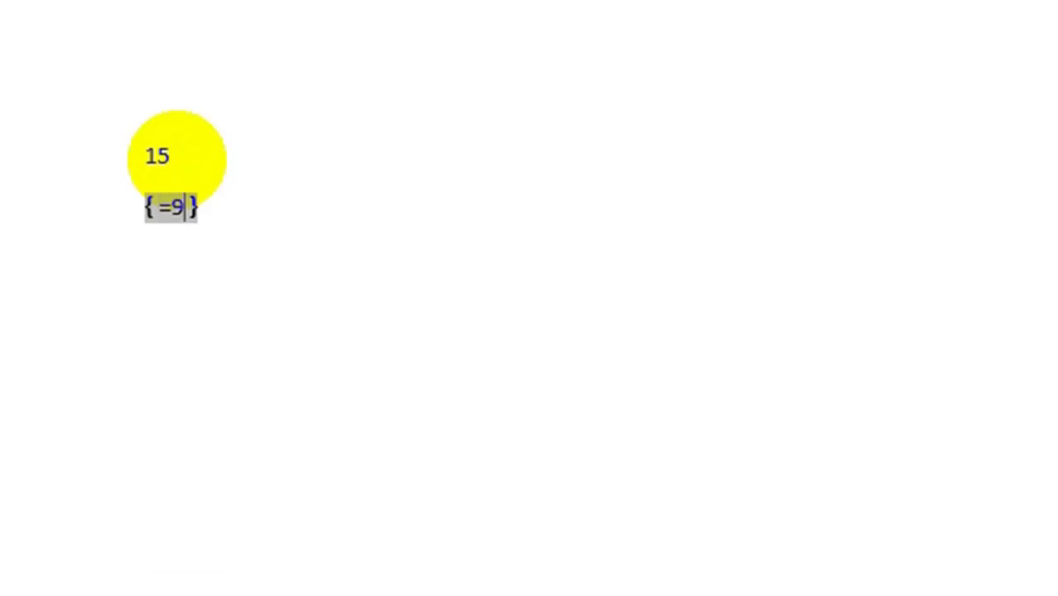
text(5)
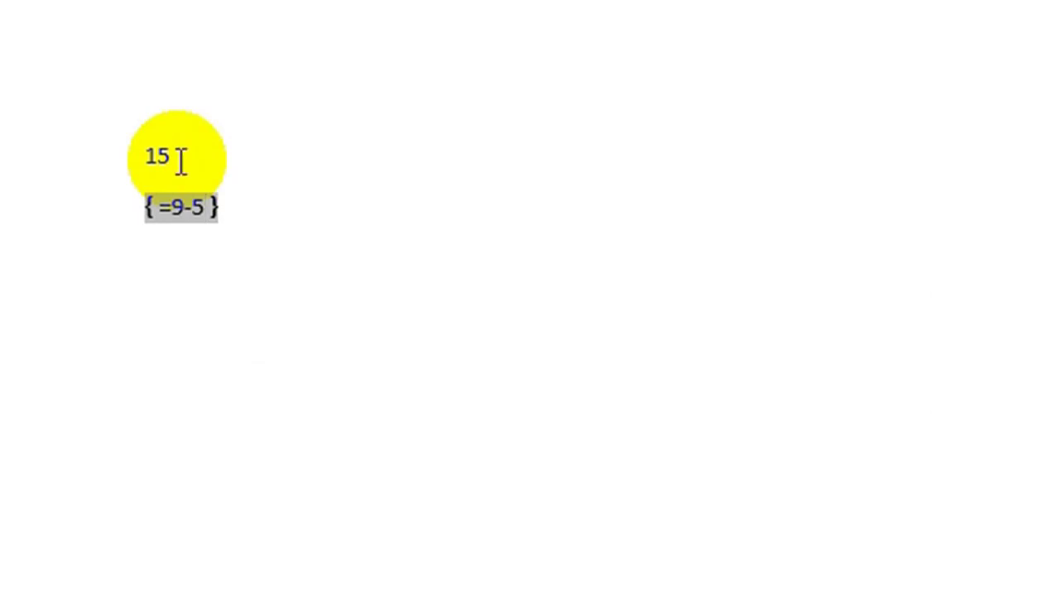
right_click(196, 205)
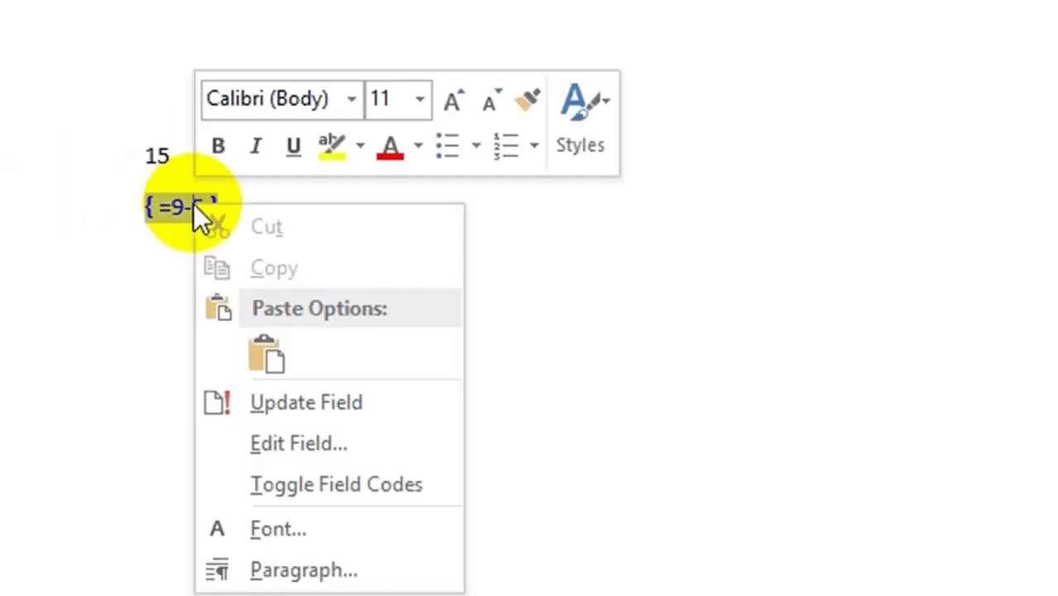
click(294, 403)
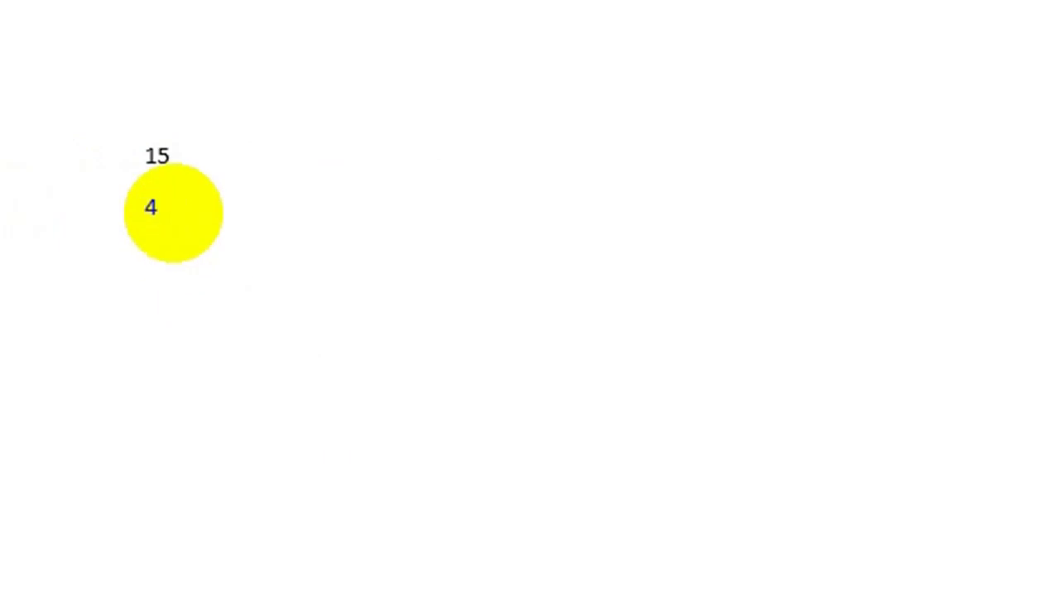
key(ctrl+F9)
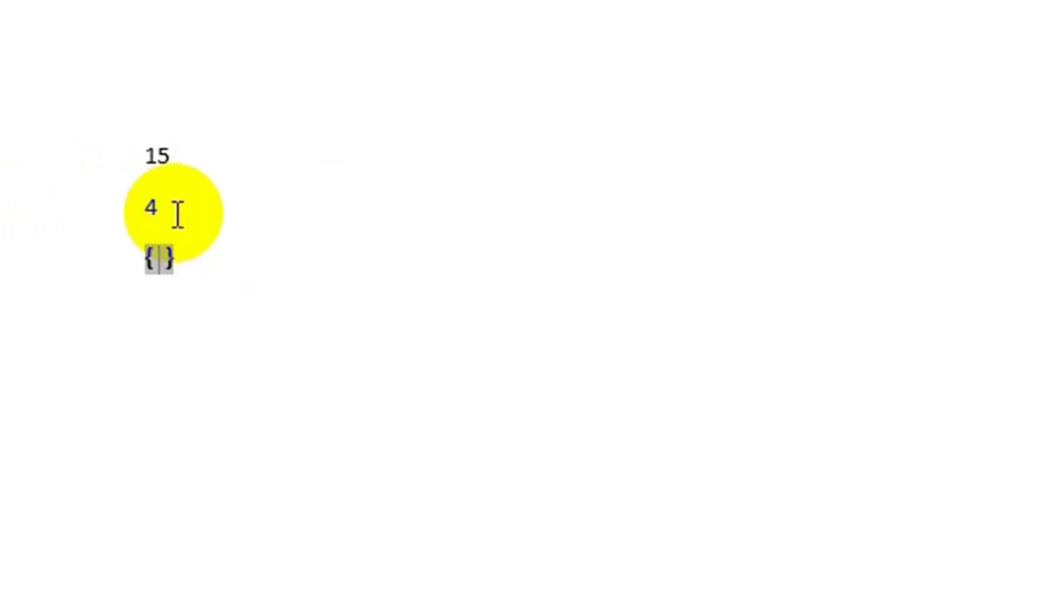
Enter =3*5 in the empty field and update it to show 15
text(=)
text(3 )
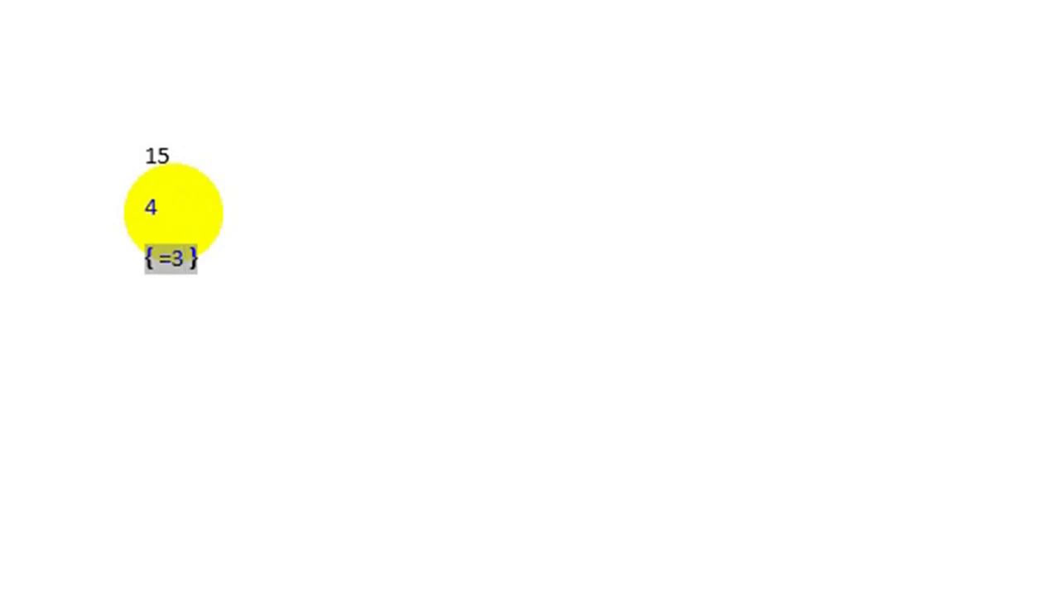
text(*5)
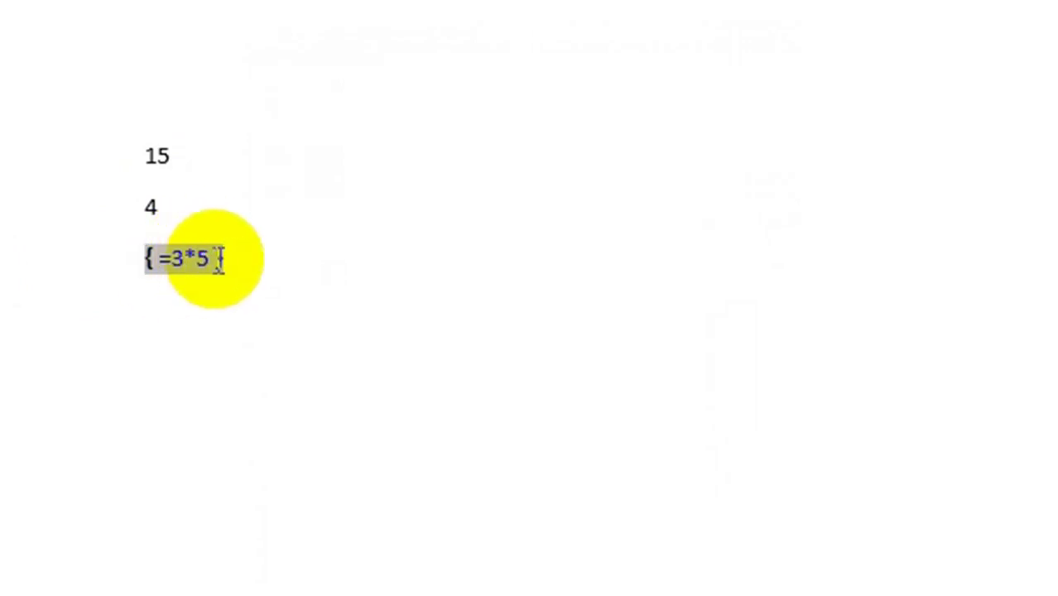
right_click(217, 259)
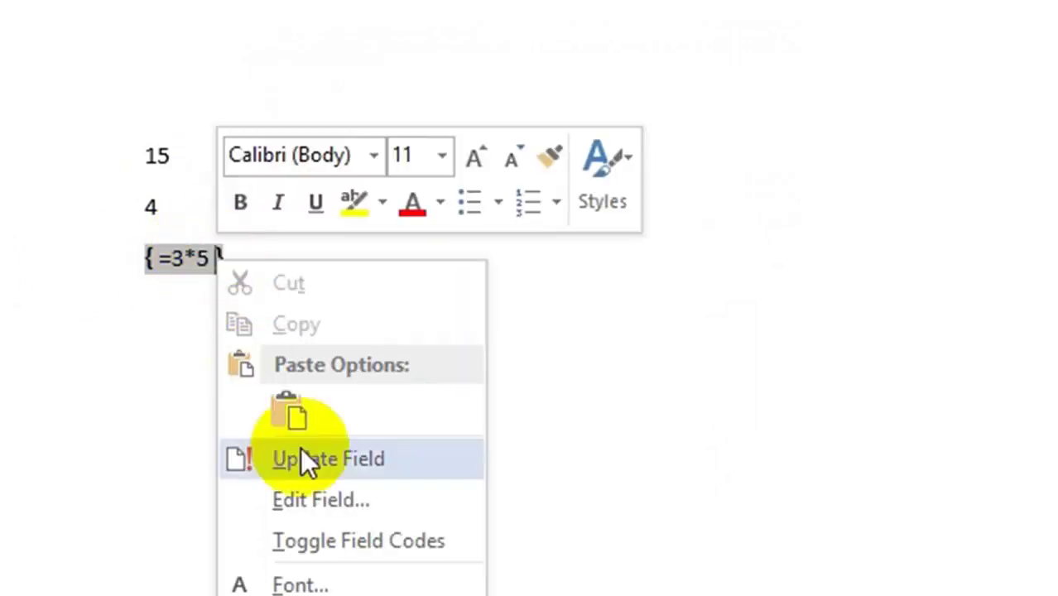
click(317, 464)
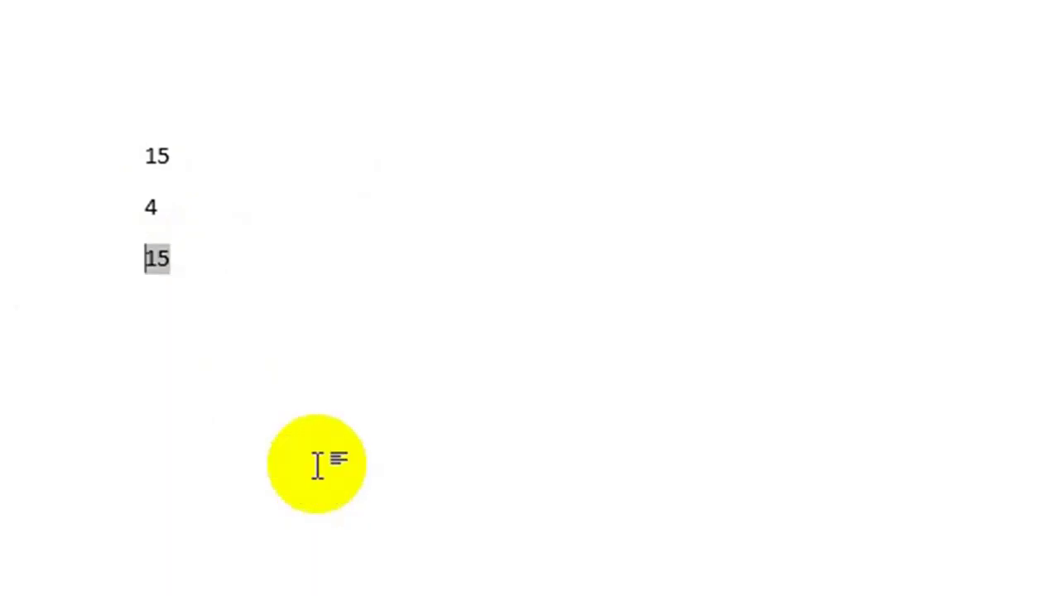
Add a =9/3 field below and update it to show 3
click(177, 258)
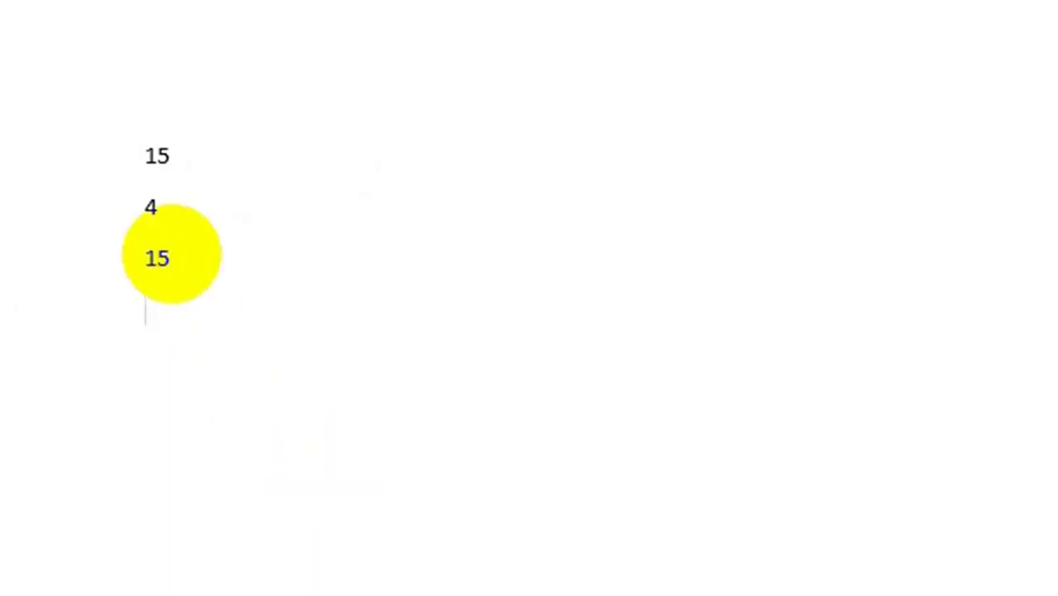
key(ctrl+F9)
text(=)
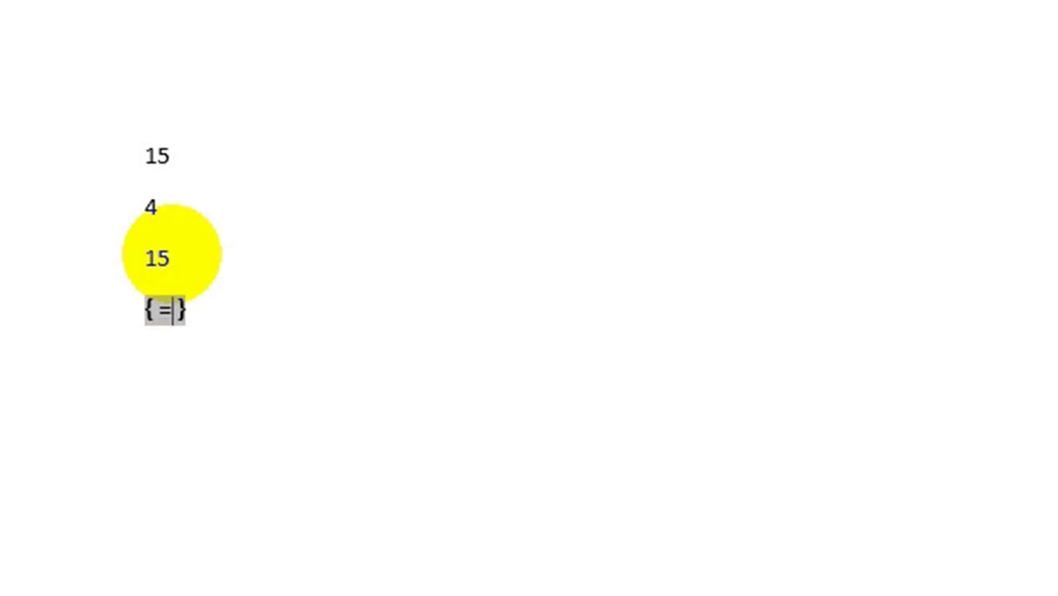
text(9)
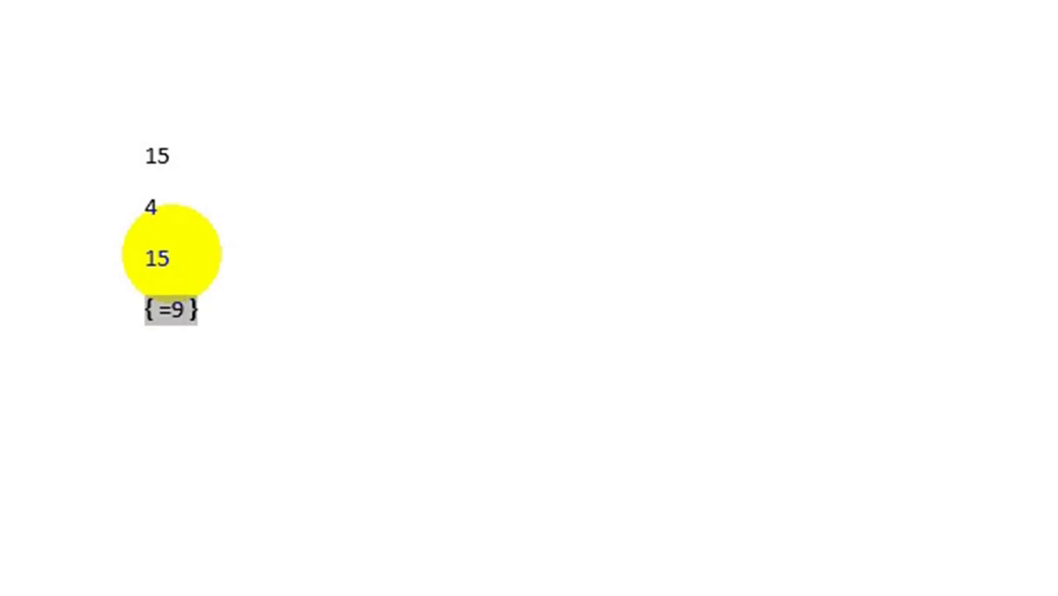
text(/)
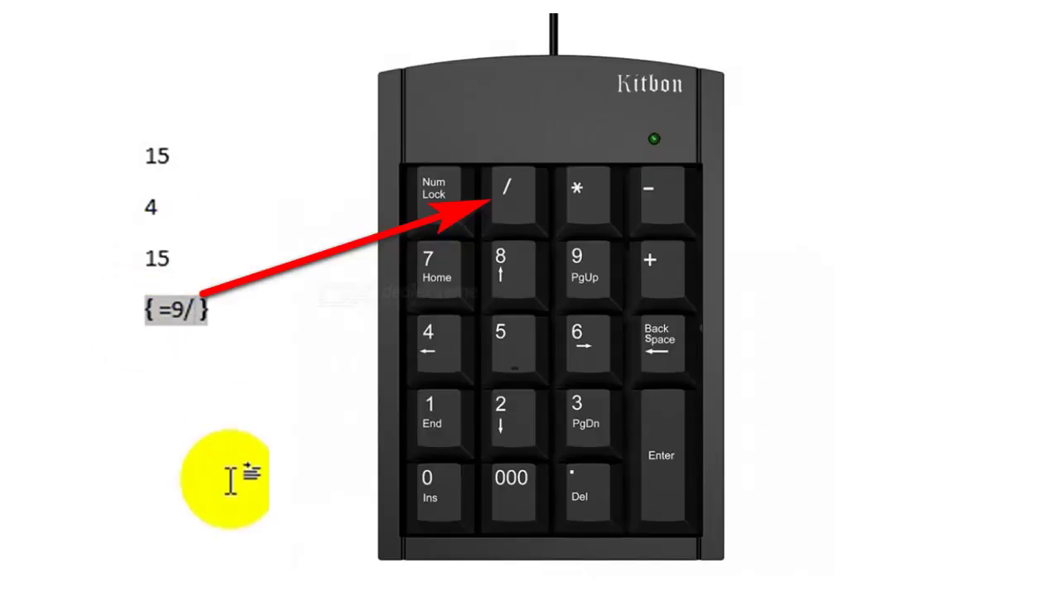
text(3)
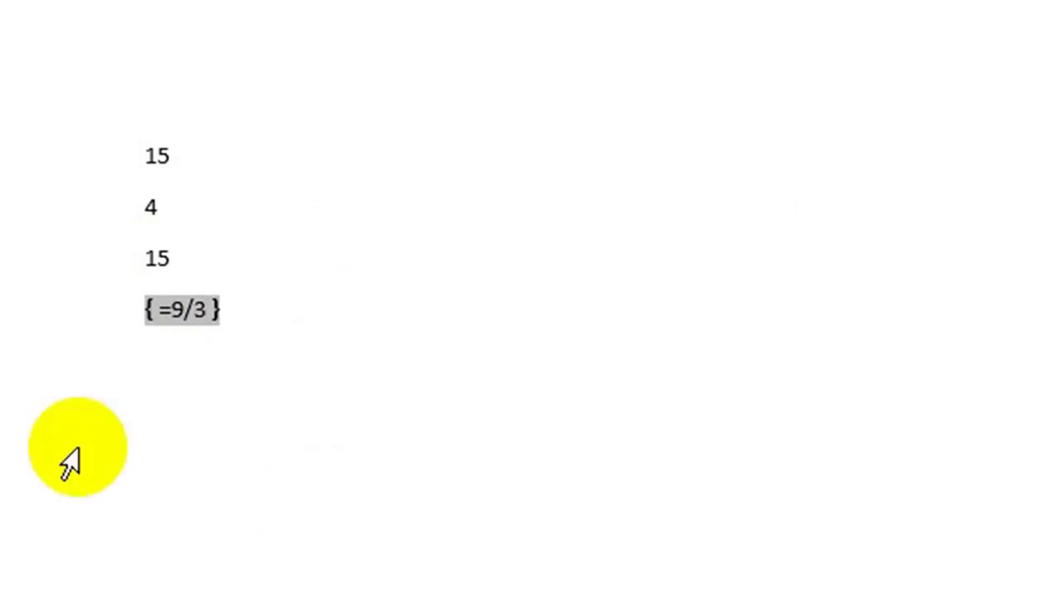
right_click(174, 308)
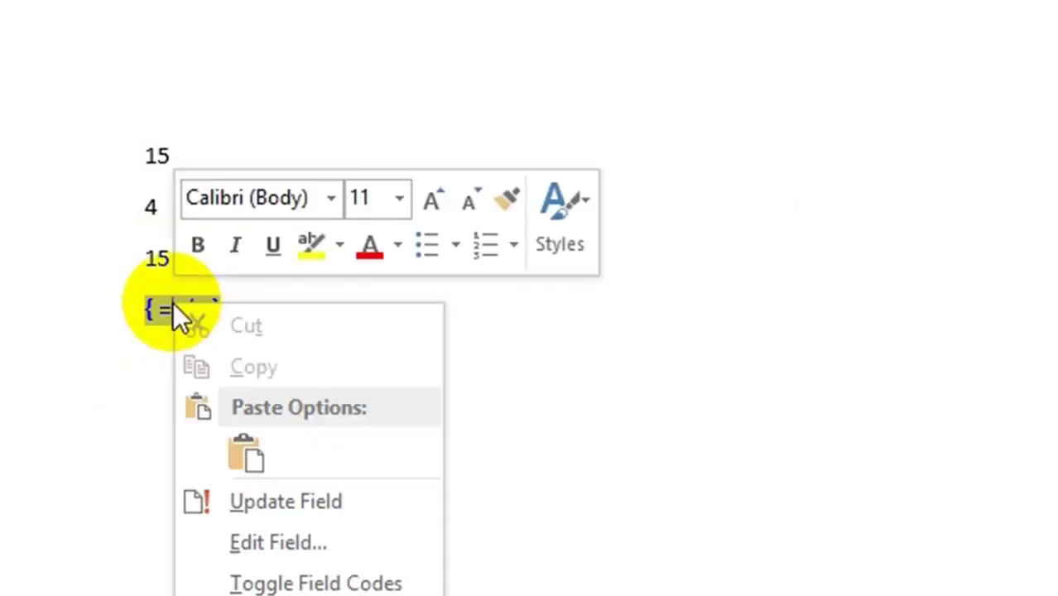
click(252, 497)
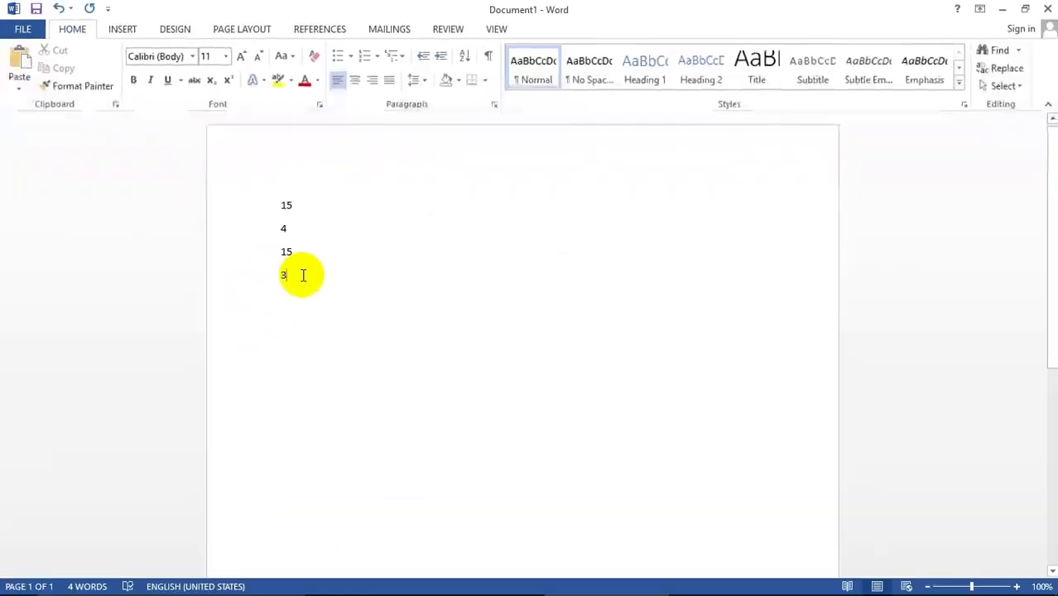
Delete the four result lines and insert a Segmented Cycle SmartArt graphic
drag(286, 274, 247, 176)
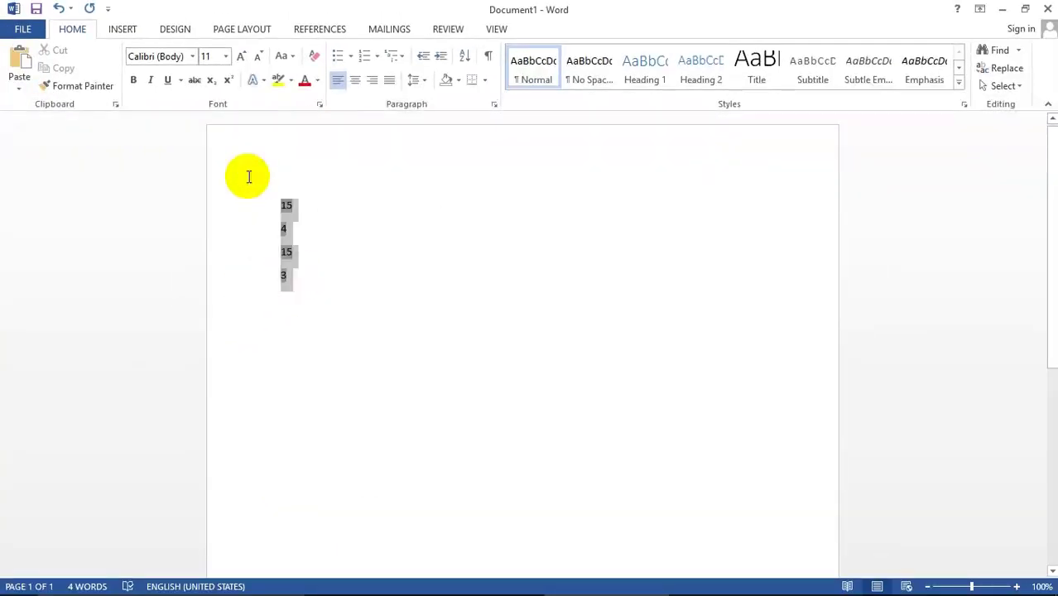
key(Delete)
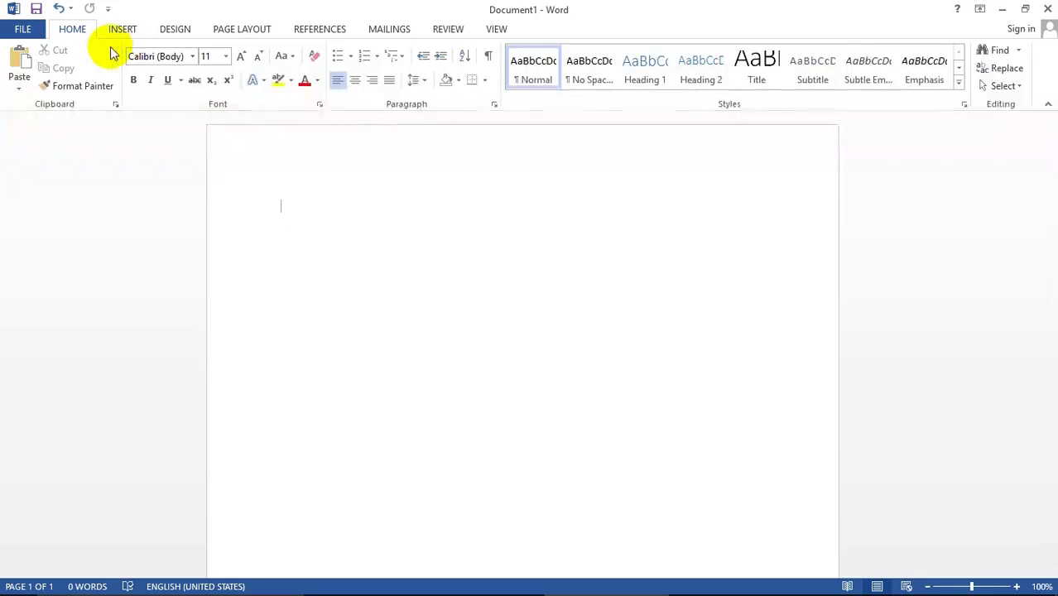
click(122, 29)
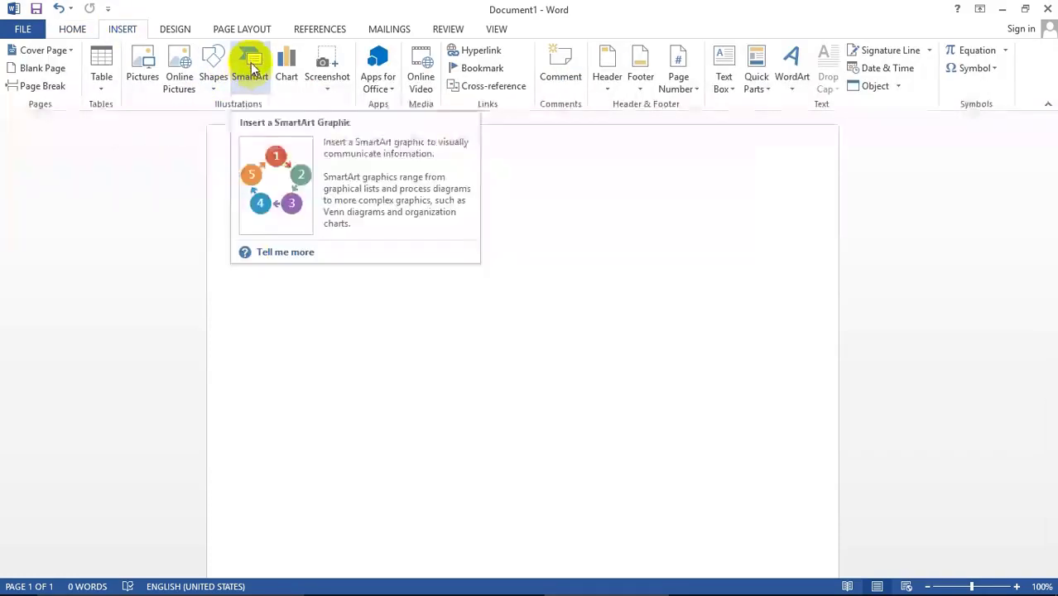
click(253, 62)
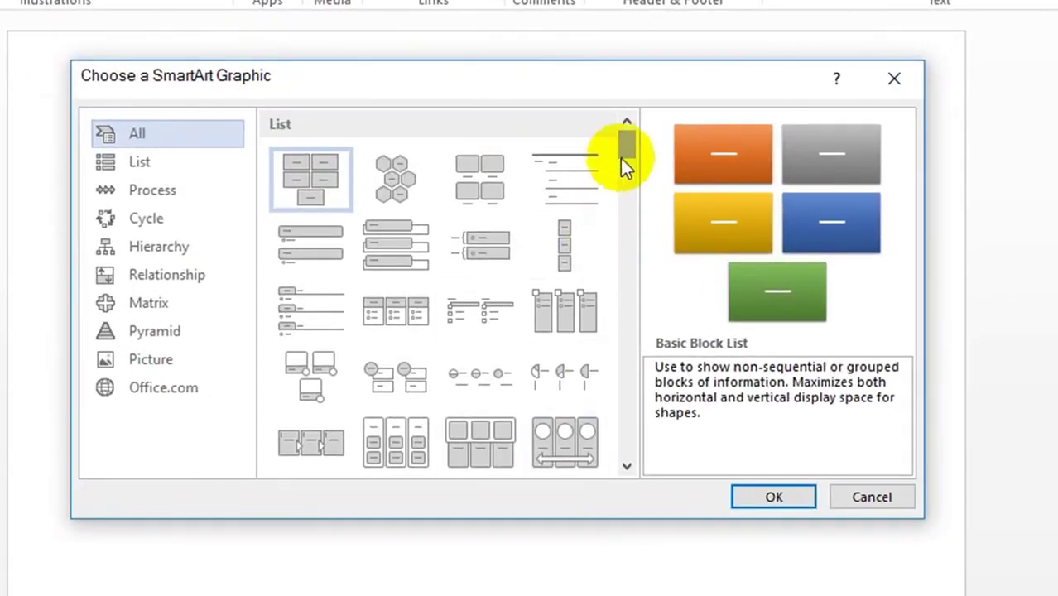
mouse_move(623, 159)
mouse_down()
mouse_move(636, 294)
mouse_move(626, 178)
mouse_up()
click(134, 172)
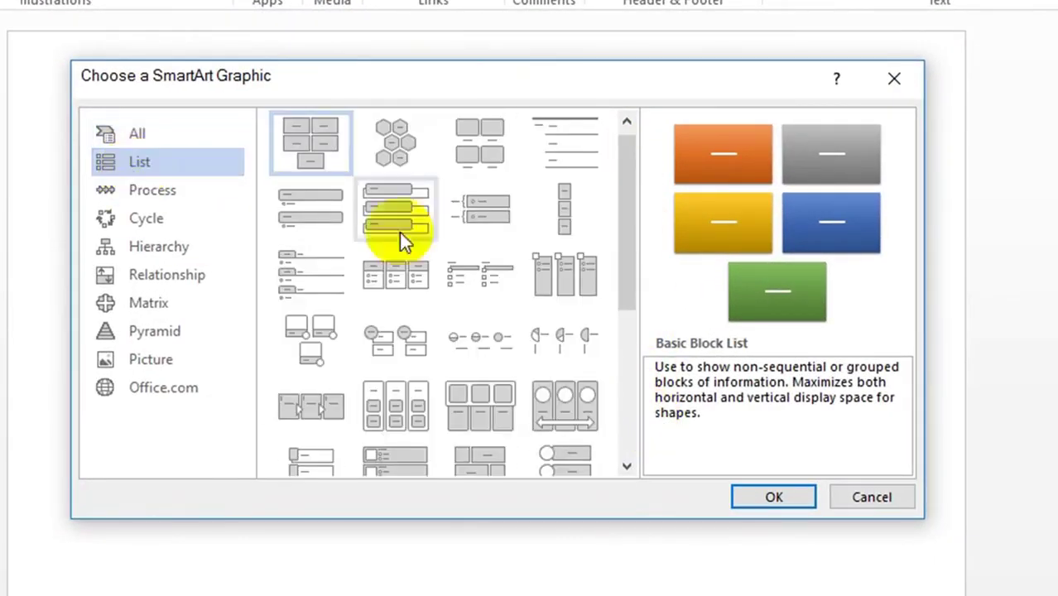
drag(622, 245, 631, 346)
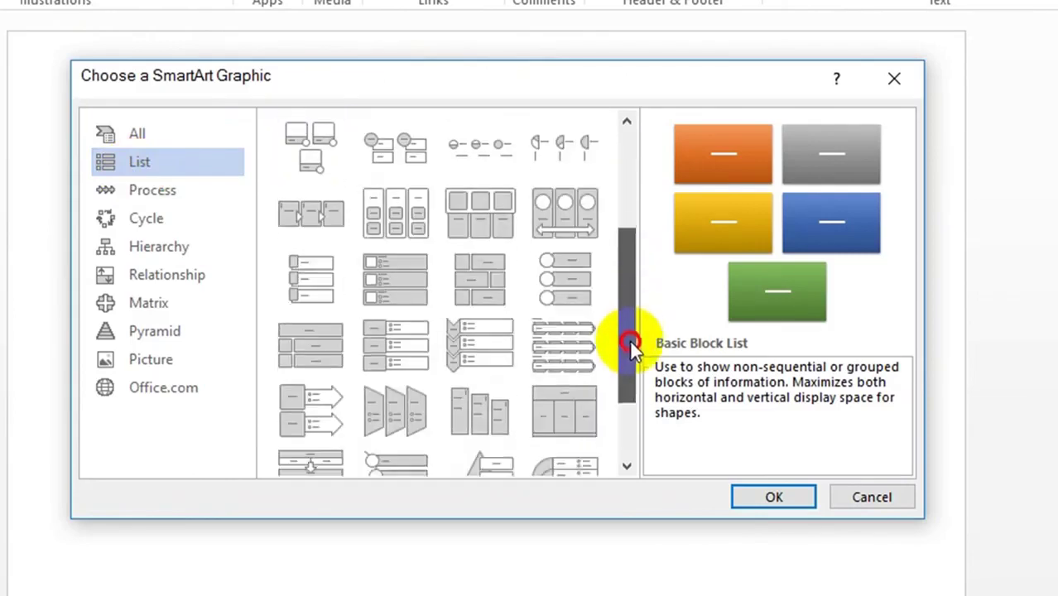
click(153, 217)
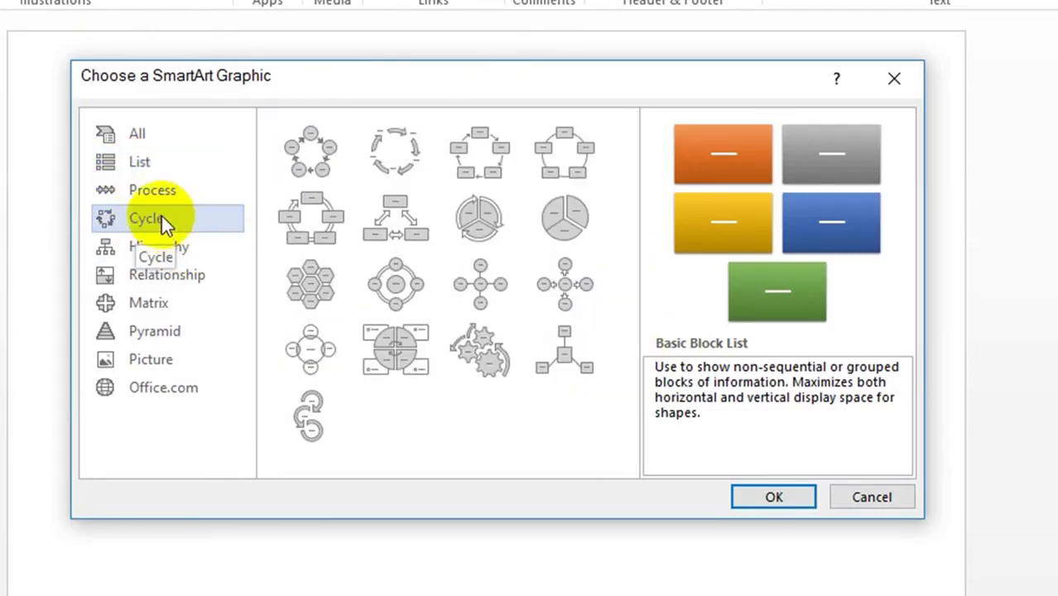
click(479, 217)
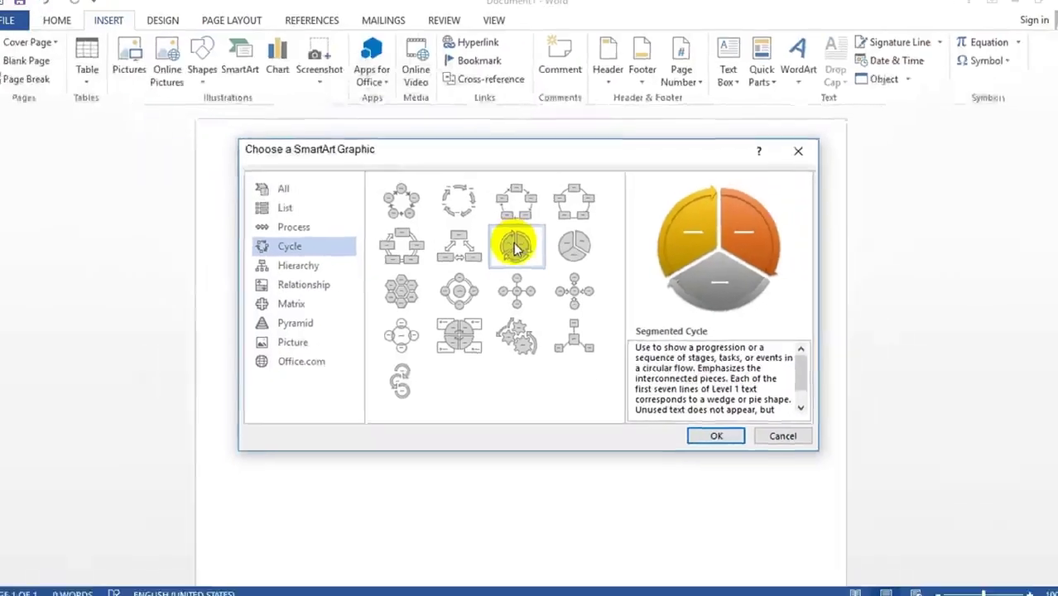
click(717, 435)
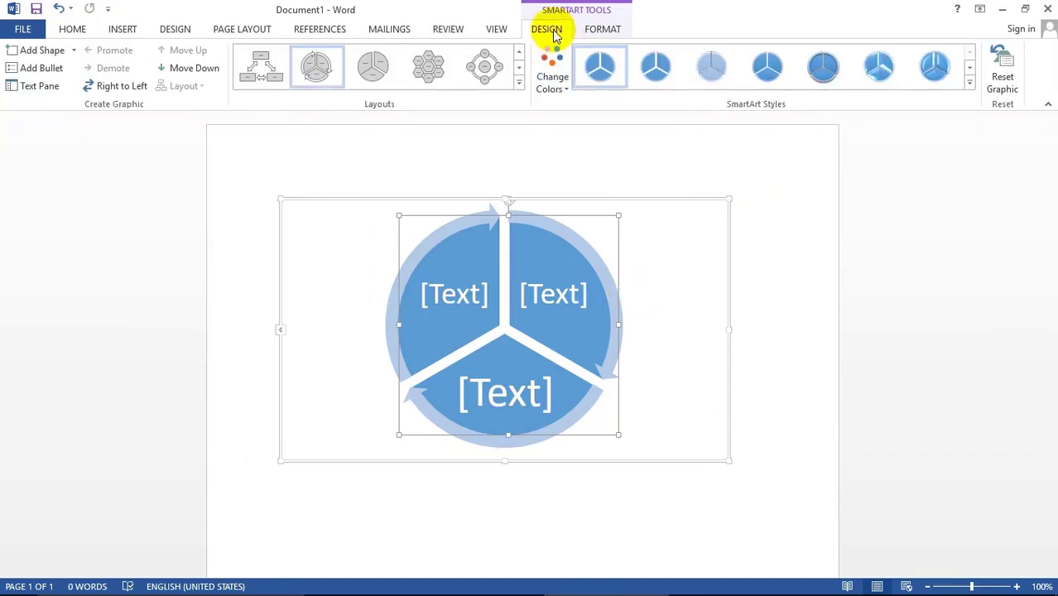
Label the three diagram sections A, B and Z
click(458, 298)
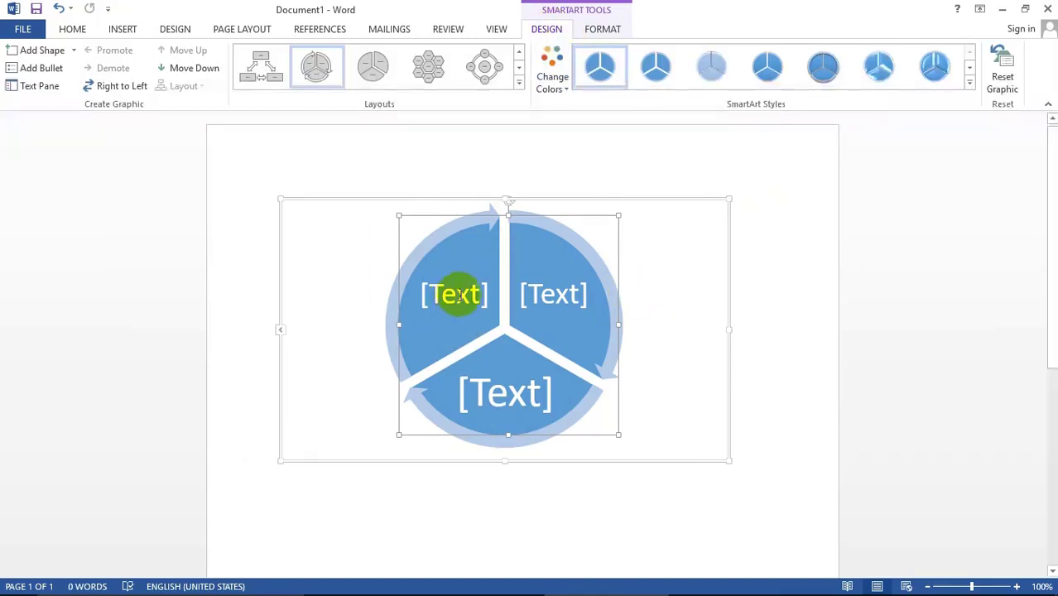
click(458, 296)
text(A)
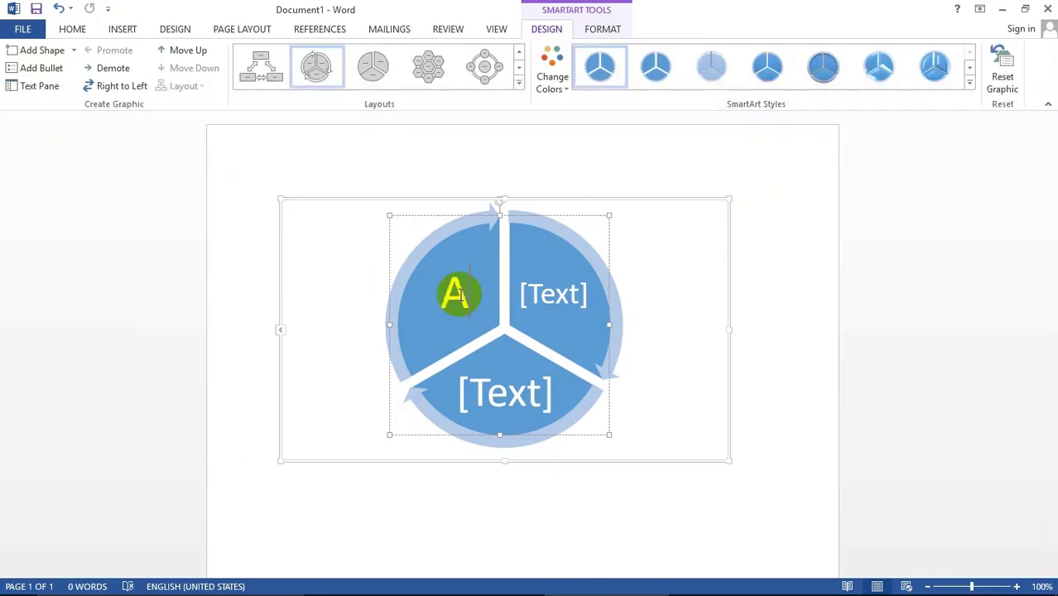
click(560, 294)
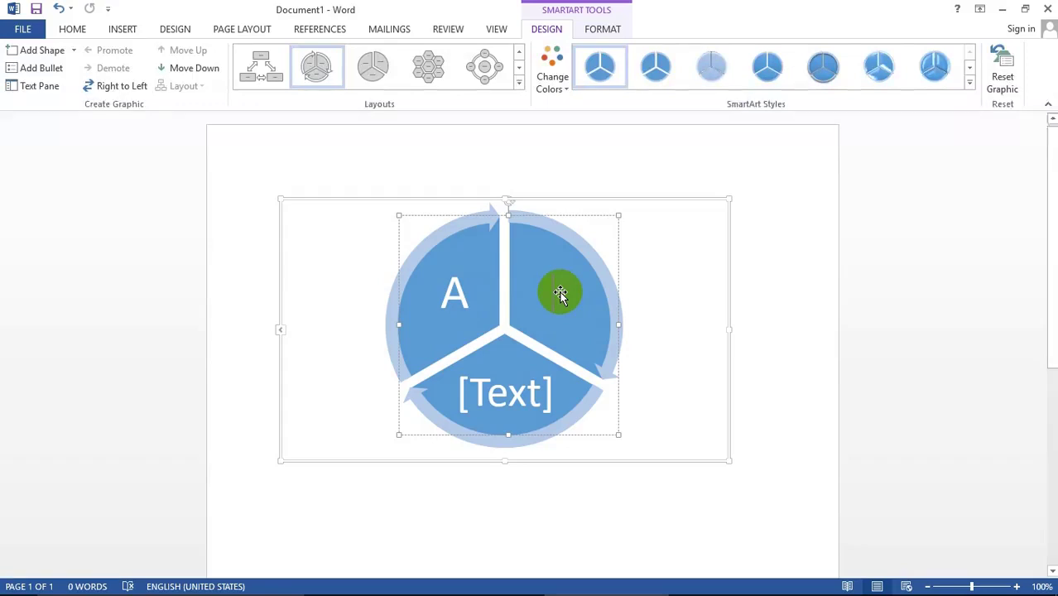
text(B)
click(502, 399)
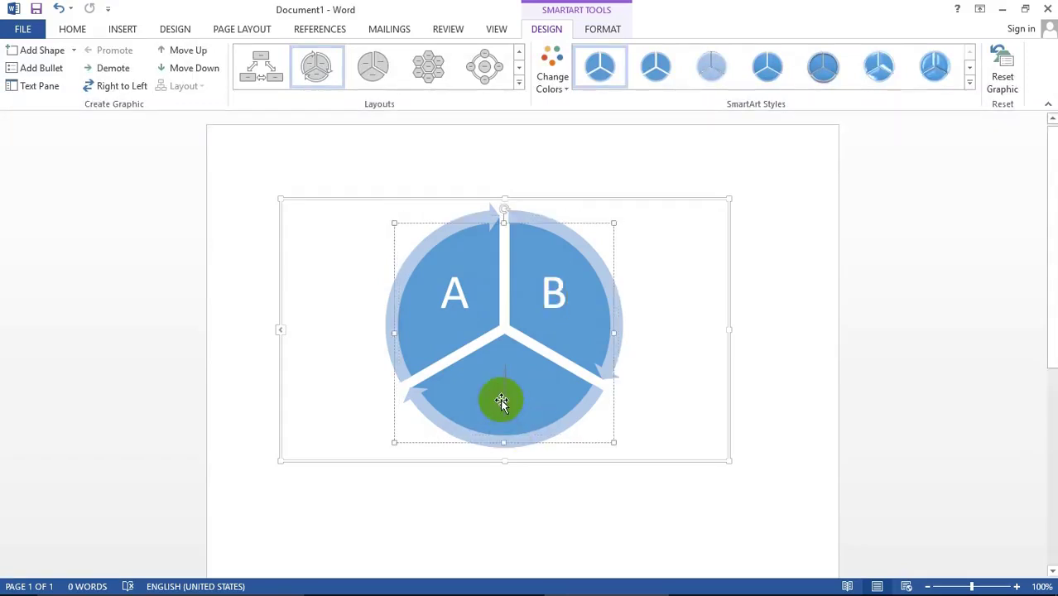
text(Z)
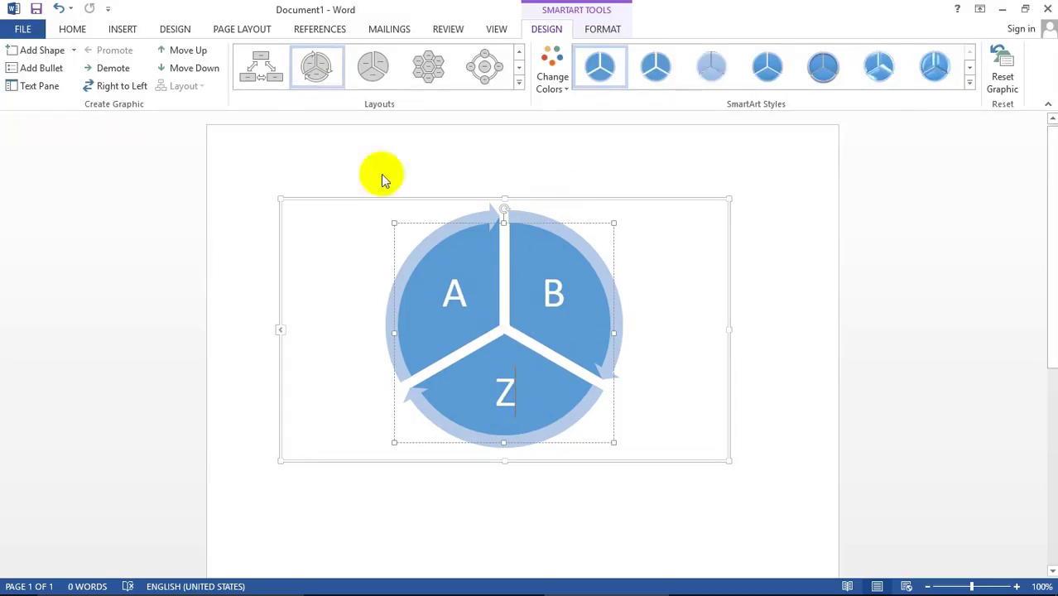
Try a pie layout, then return the diagram to the Segmented Cycle layout
click(521, 85)
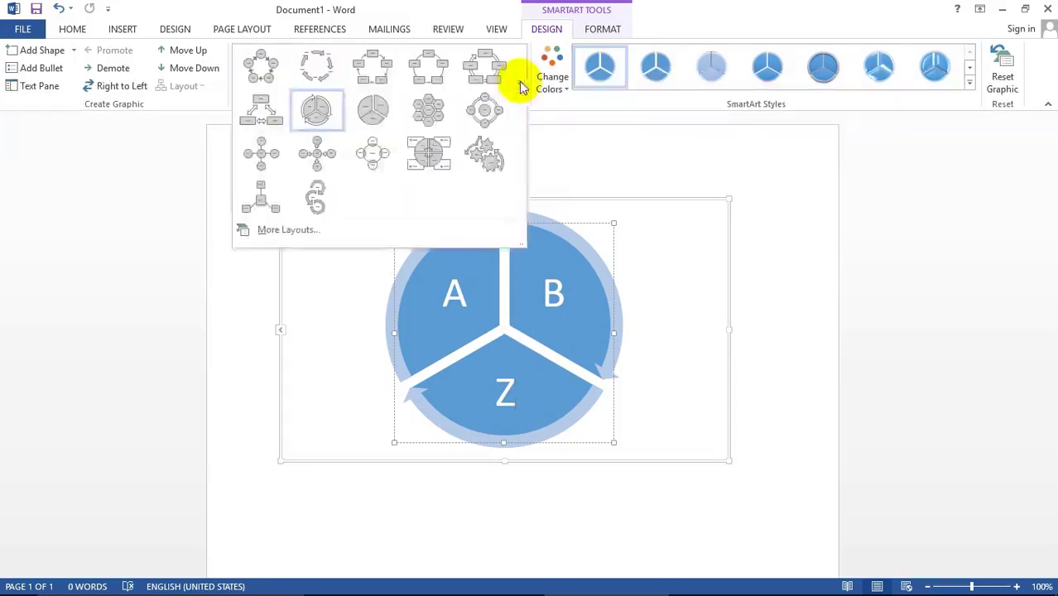
click(374, 120)
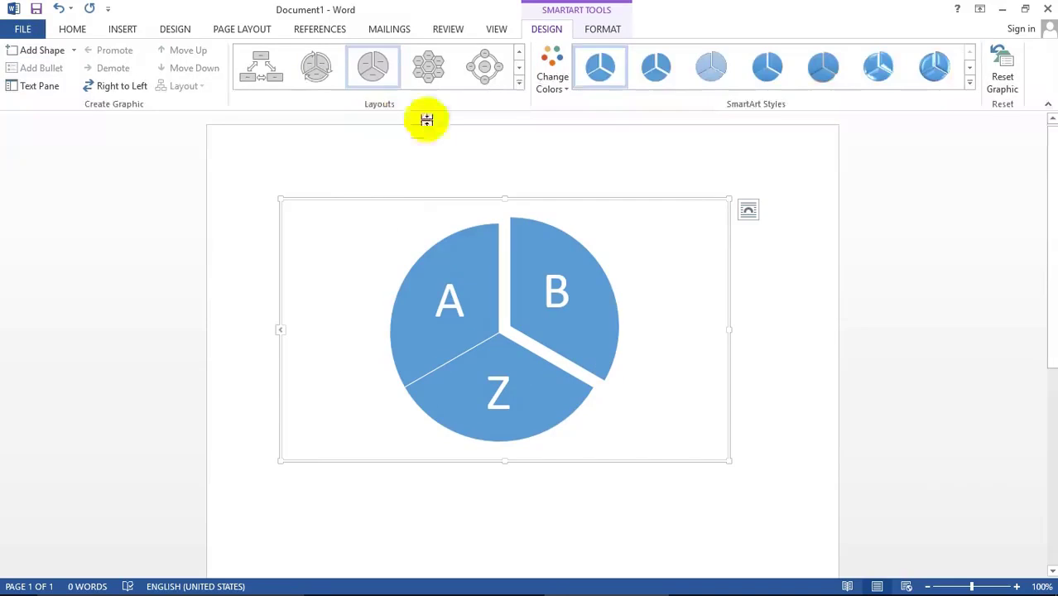
click(521, 84)
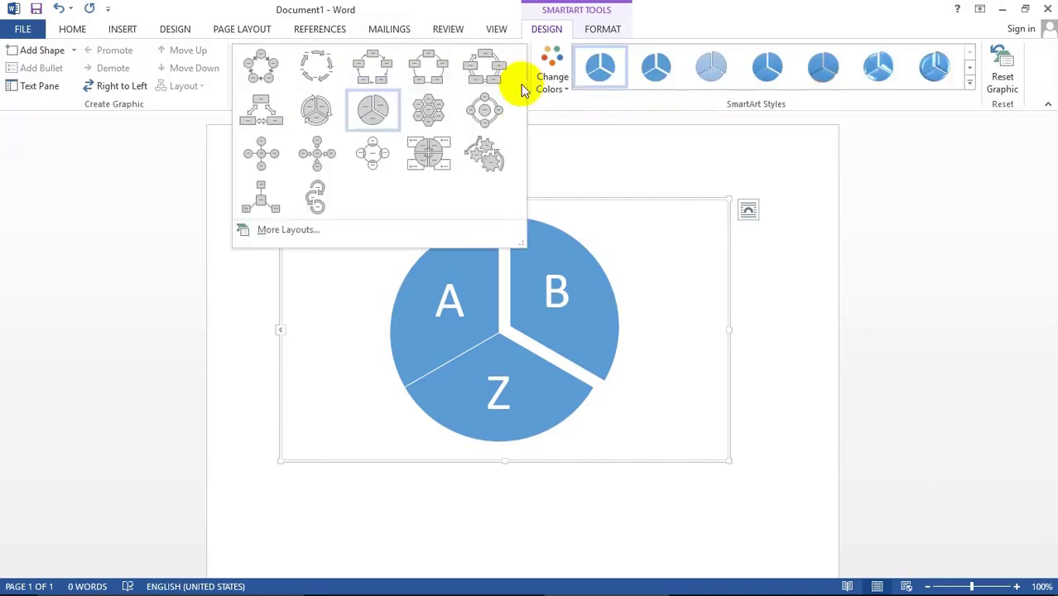
click(319, 110)
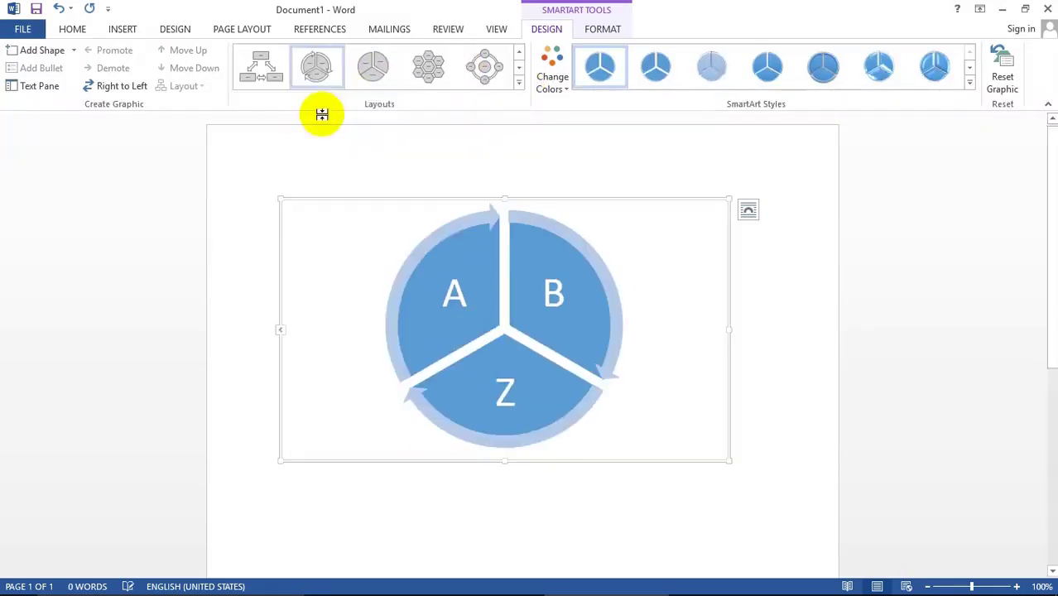
click(519, 84)
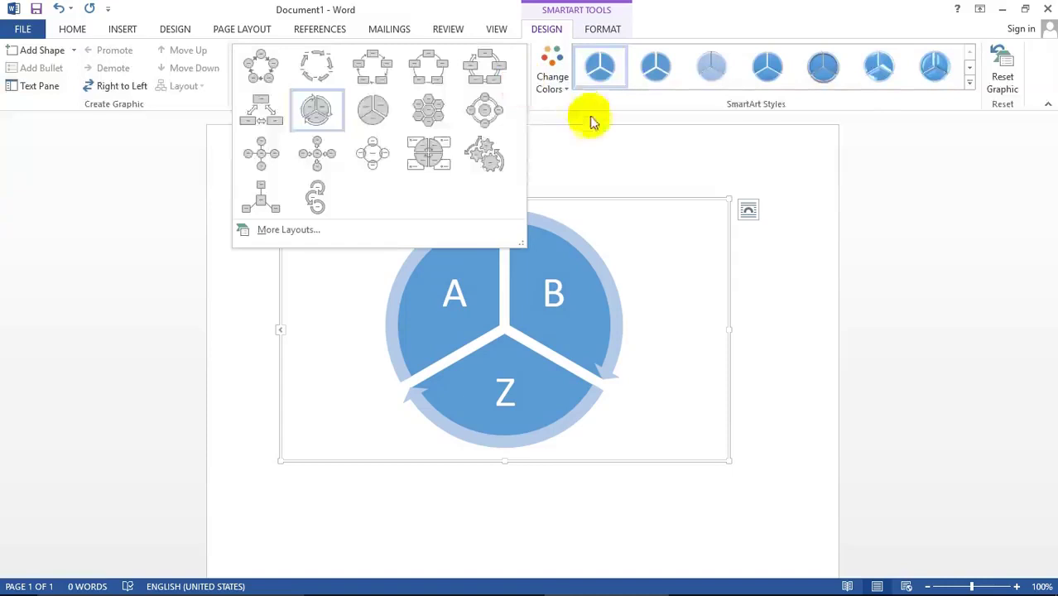
click(585, 113)
click(561, 88)
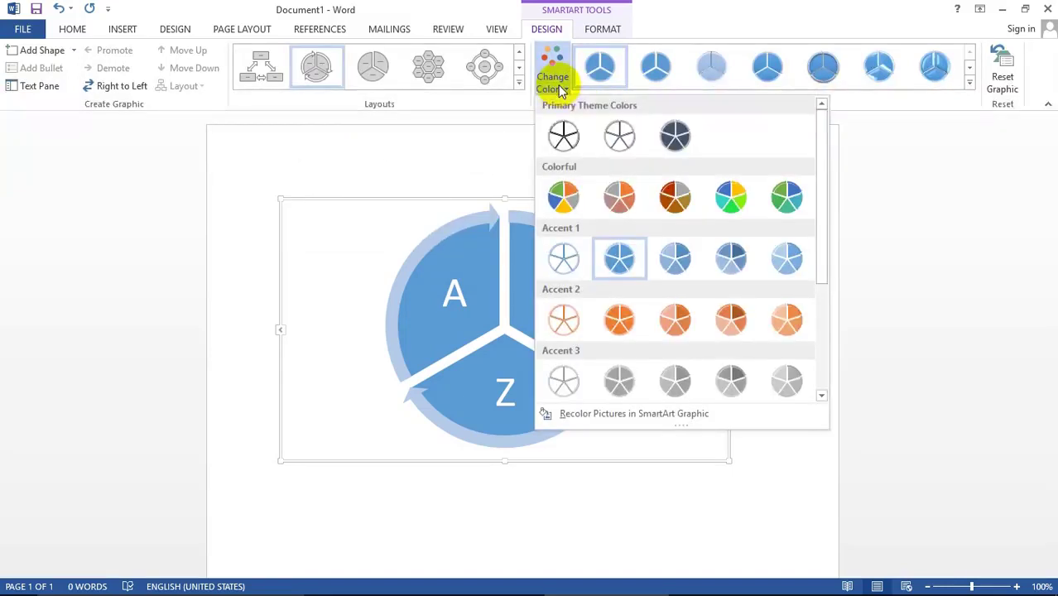
Try the Colorful, orange and grey colour schemes on the diagram
click(565, 197)
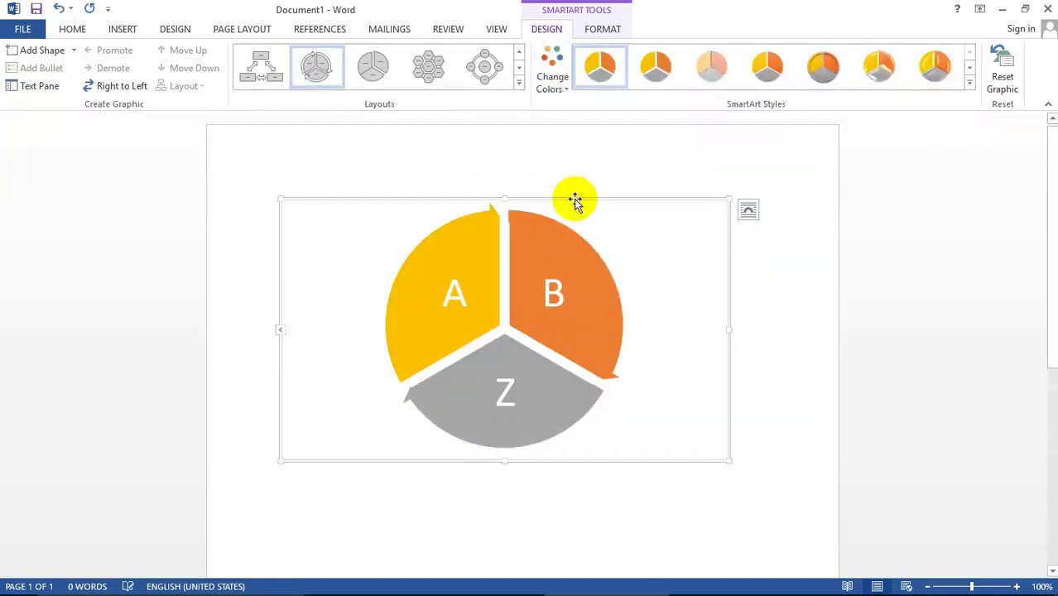
click(554, 83)
click(617, 313)
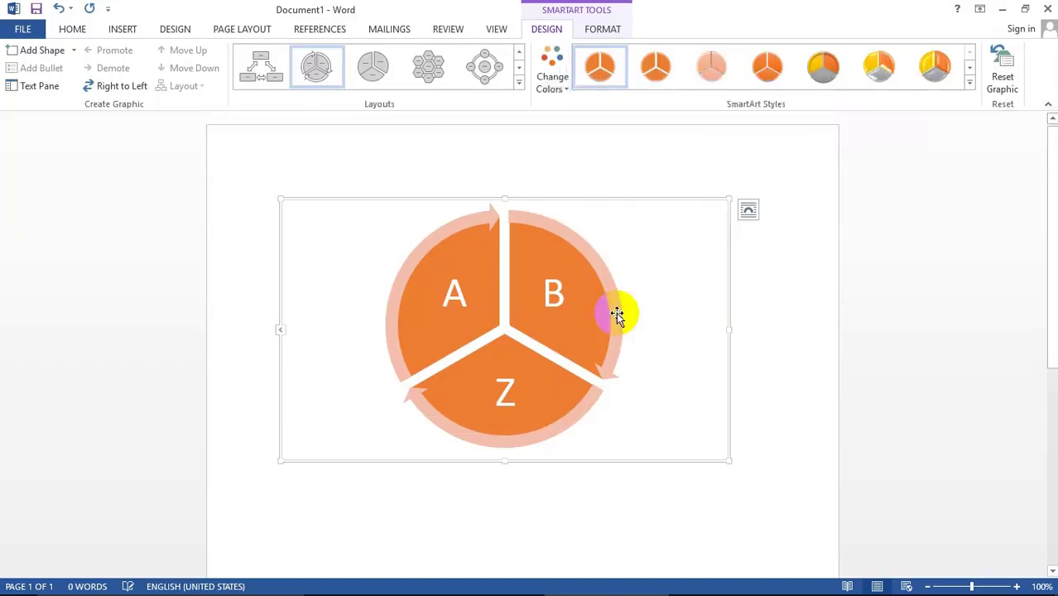
click(555, 83)
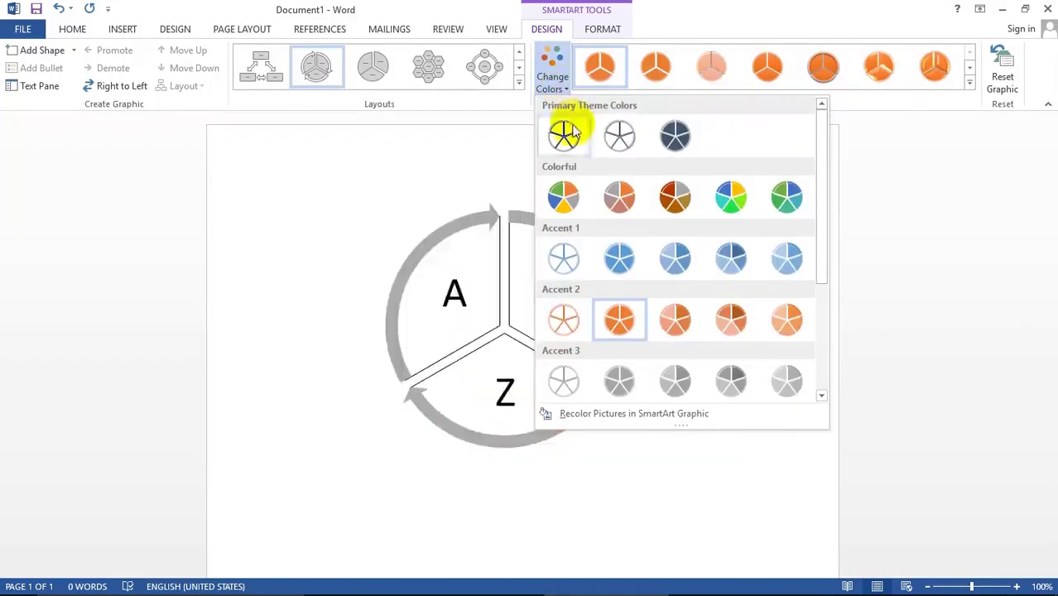
click(578, 396)
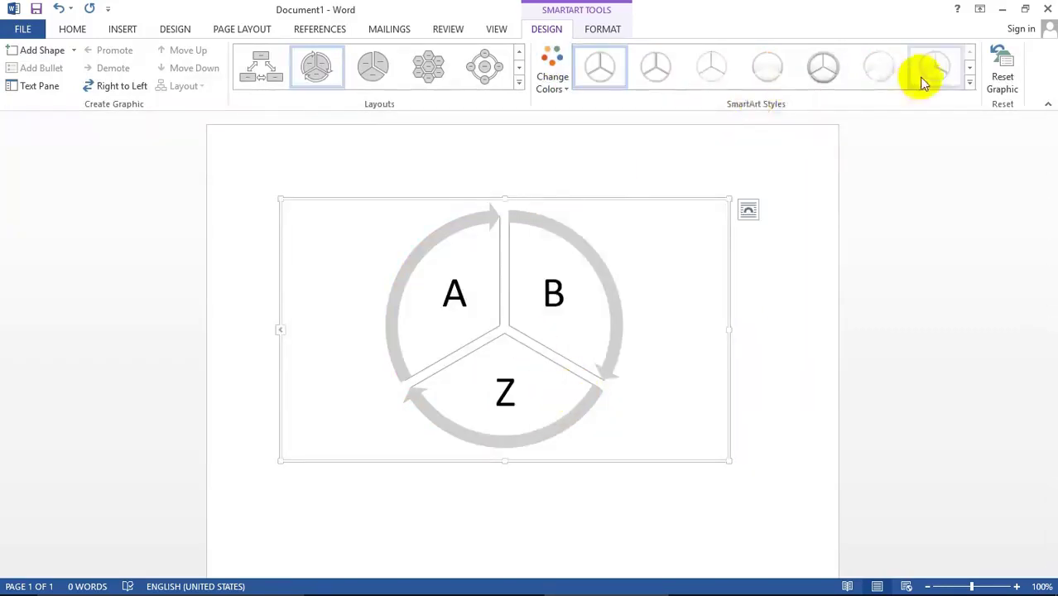
Try 3-D styles, then settle on the Colorful scheme with the first flat style
click(969, 82)
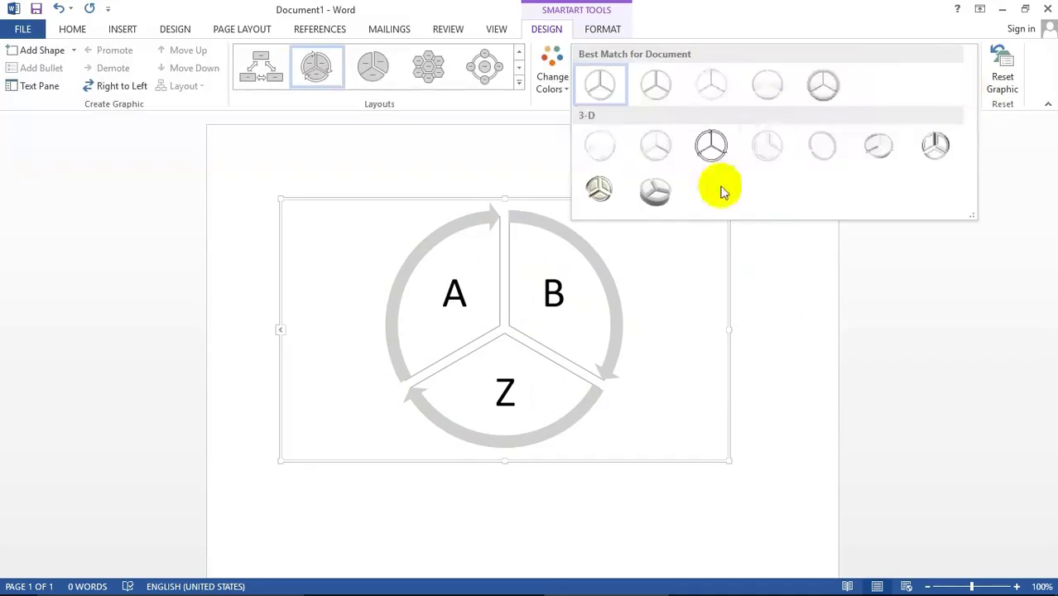
click(656, 192)
click(554, 79)
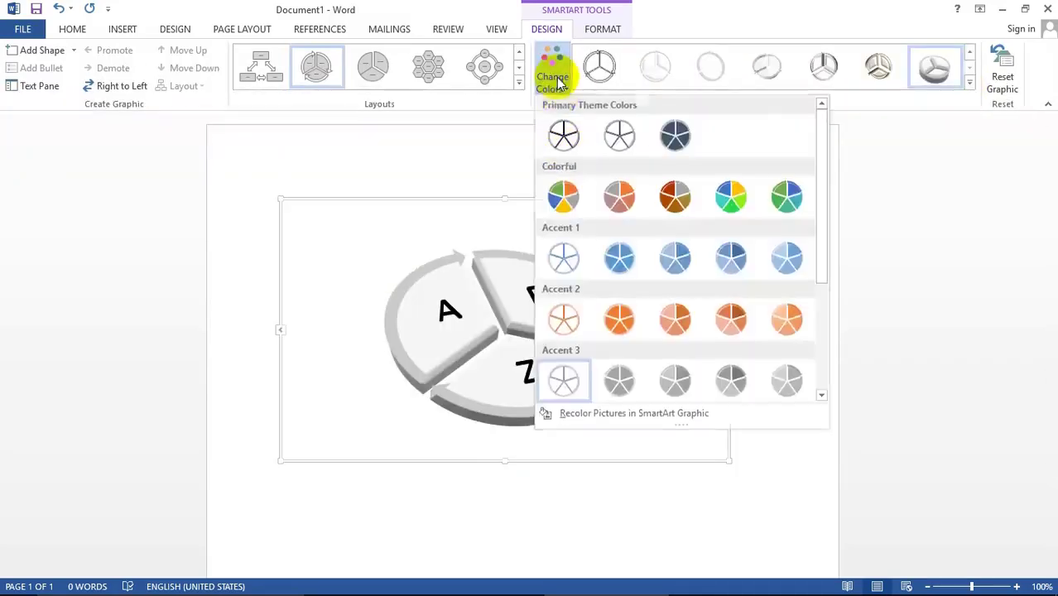
click(568, 187)
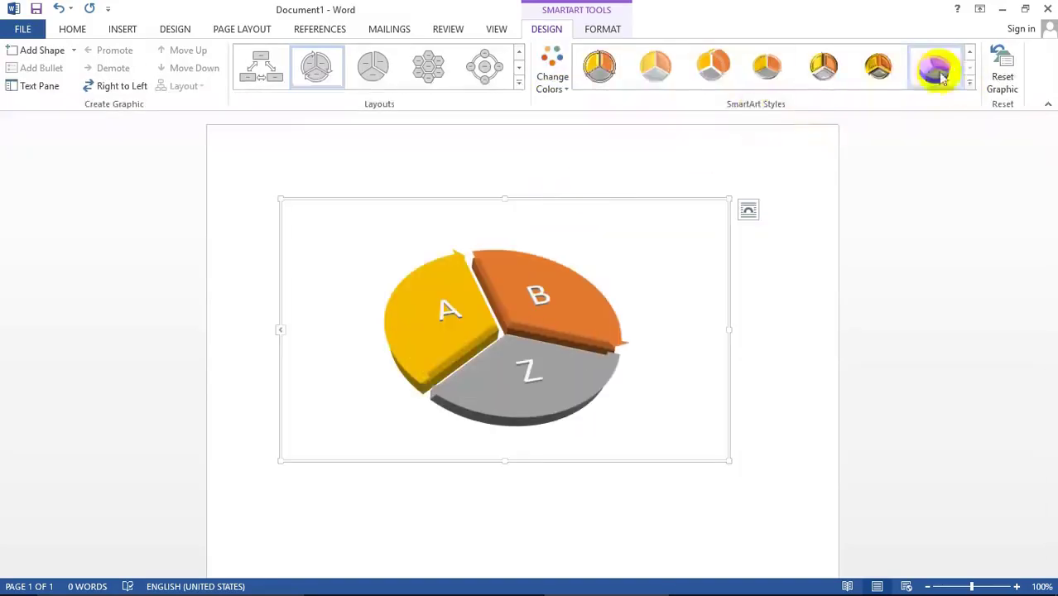
click(970, 82)
click(669, 162)
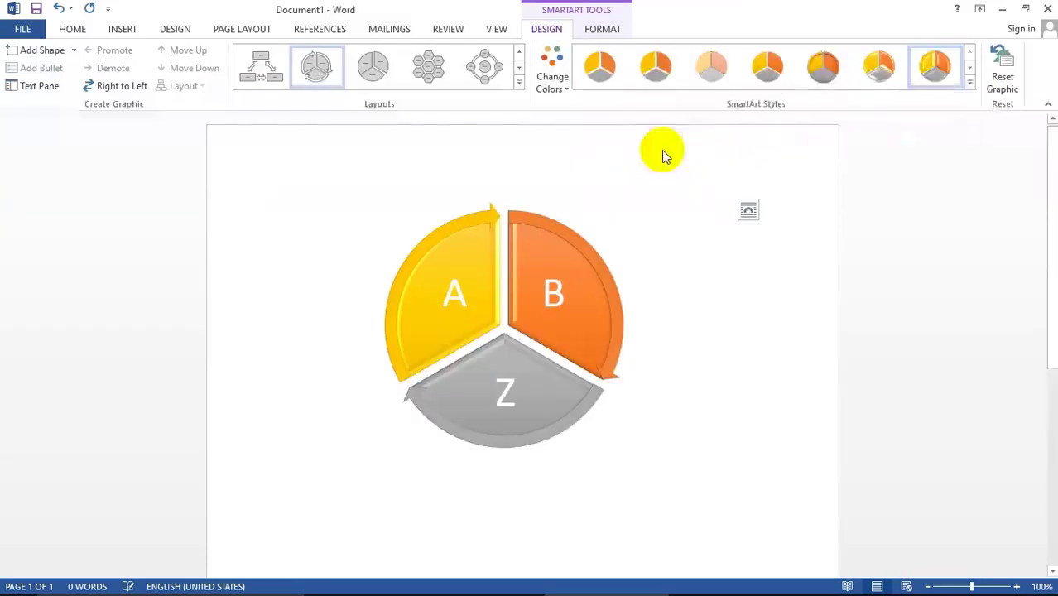
click(969, 84)
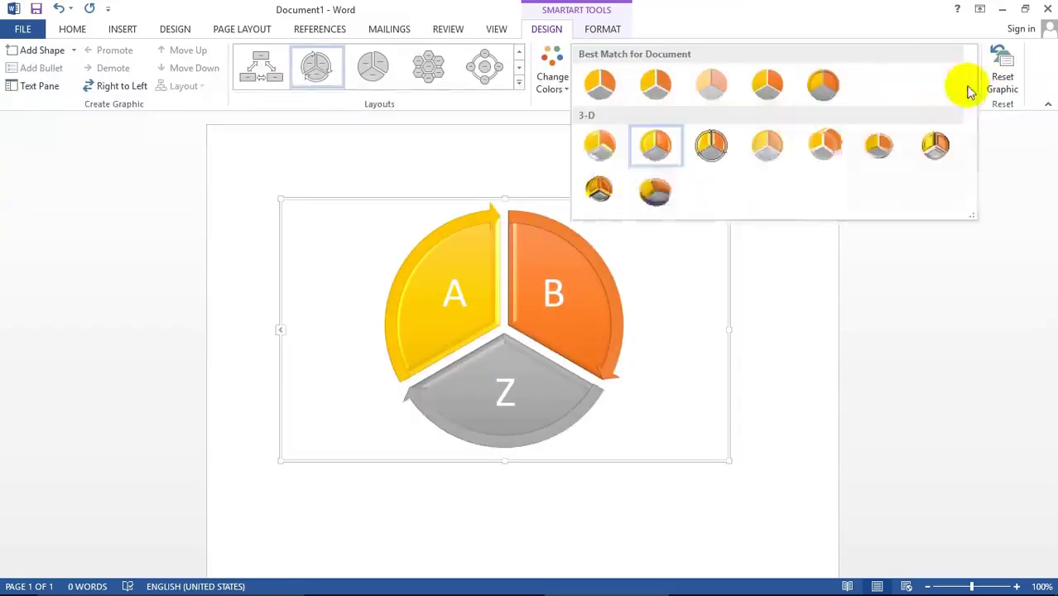
click(604, 87)
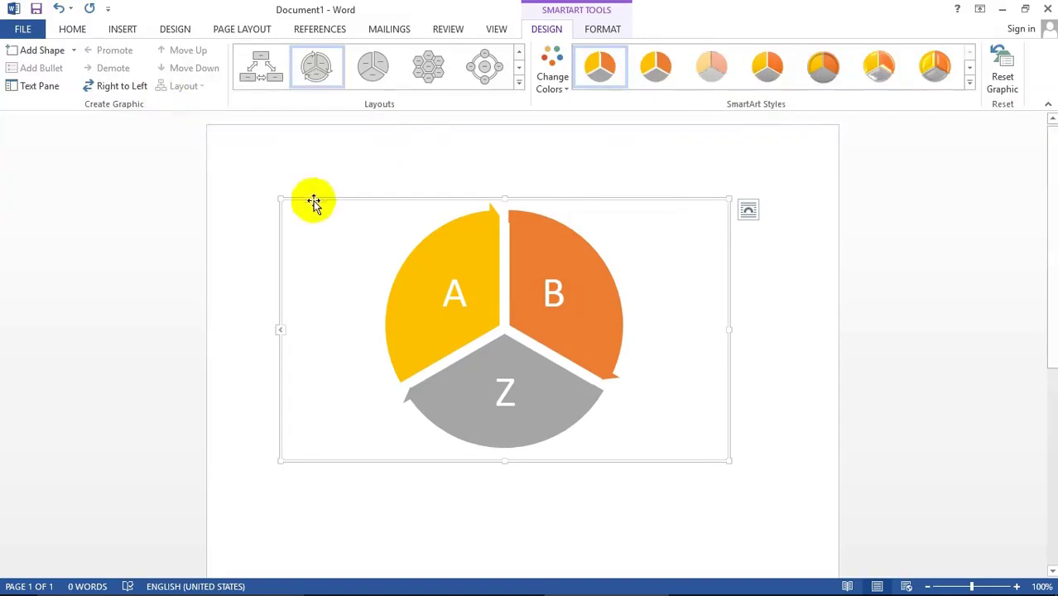
Reset the diagram to default blue and flip it right to left, putting A on the right
click(1002, 69)
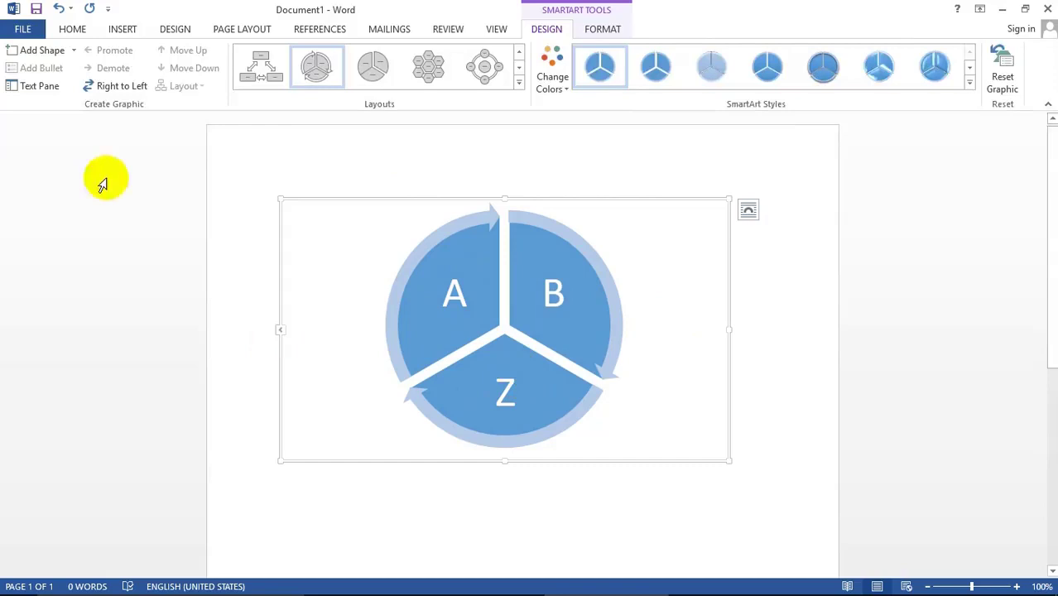
click(107, 95)
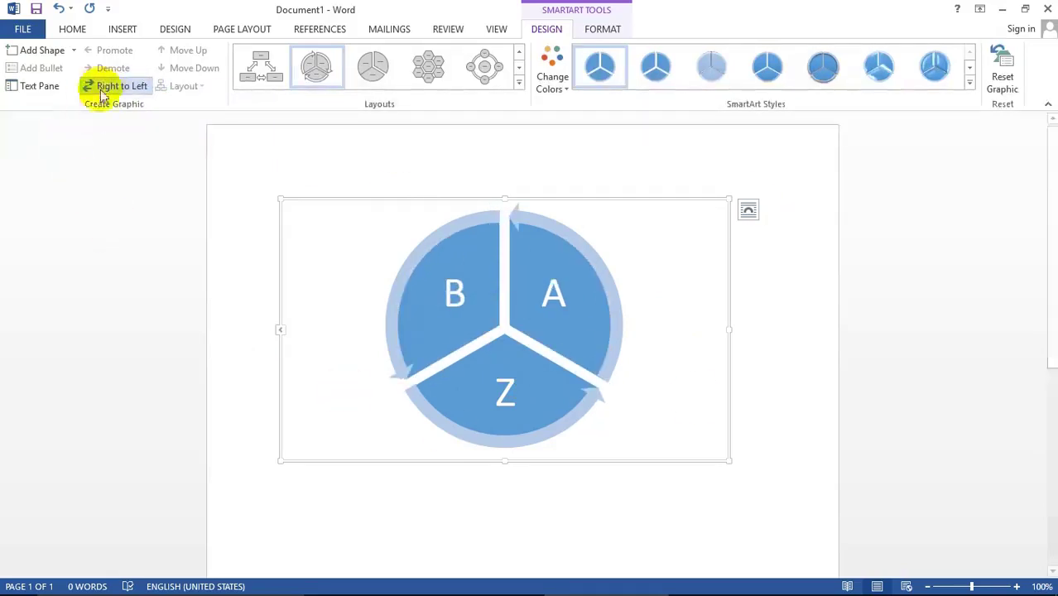
click(106, 88)
click(106, 87)
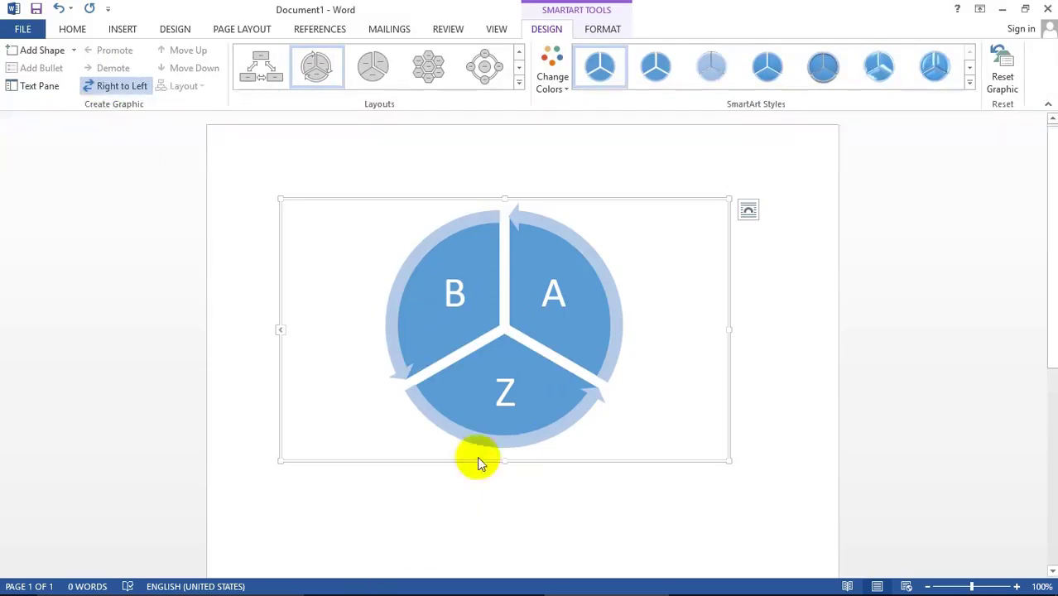
click(595, 31)
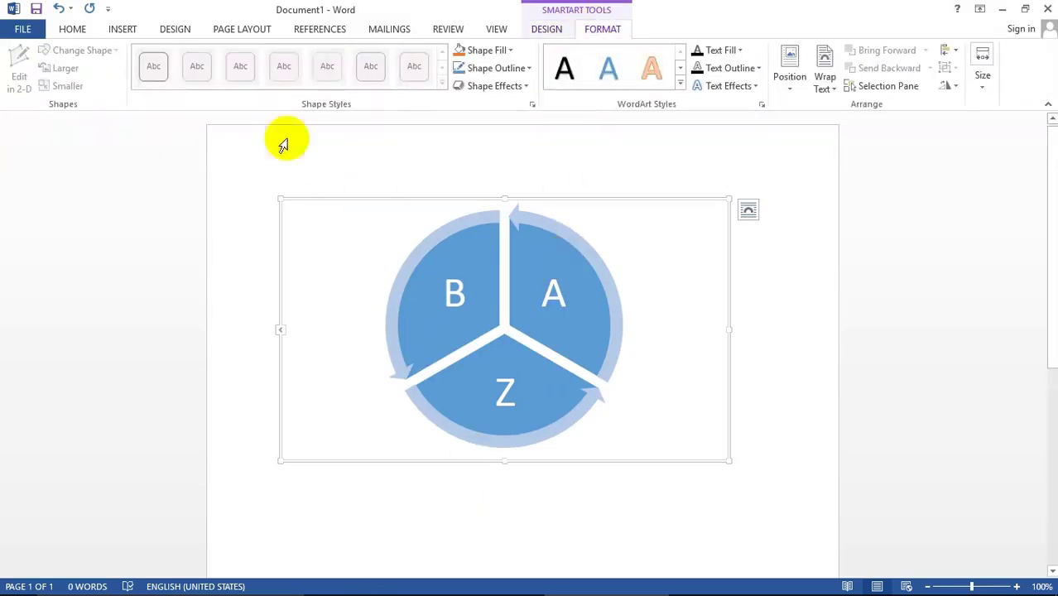
Fill the B segment with standard dark blue
click(466, 279)
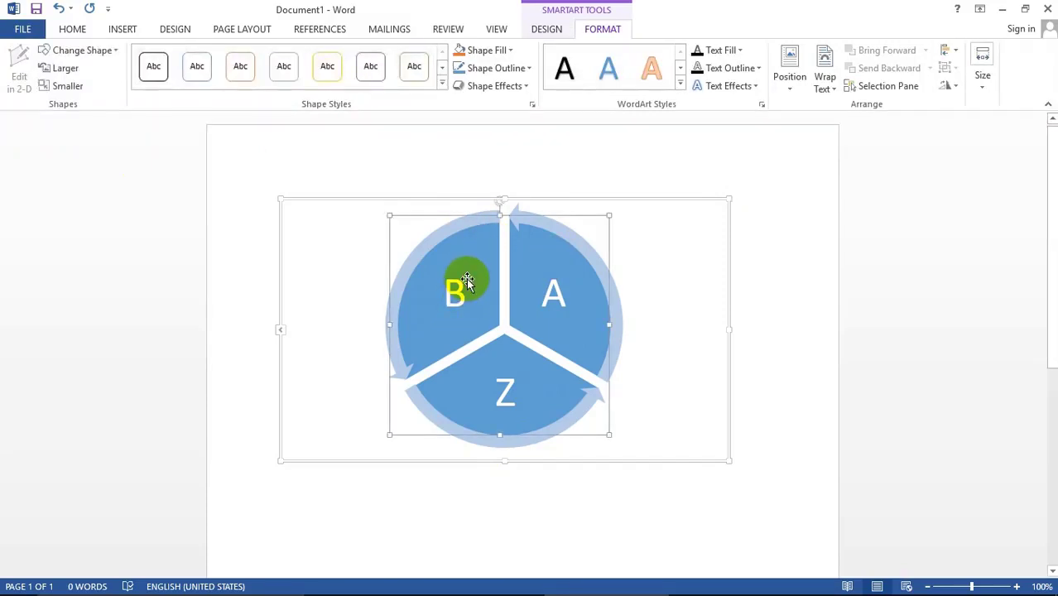
click(460, 273)
click(504, 51)
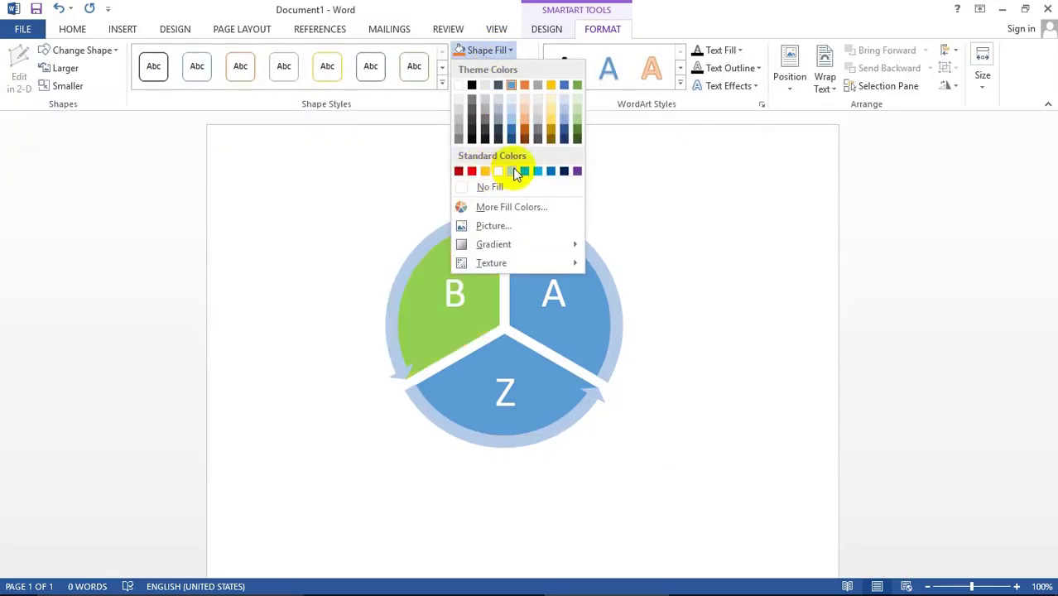
click(550, 171)
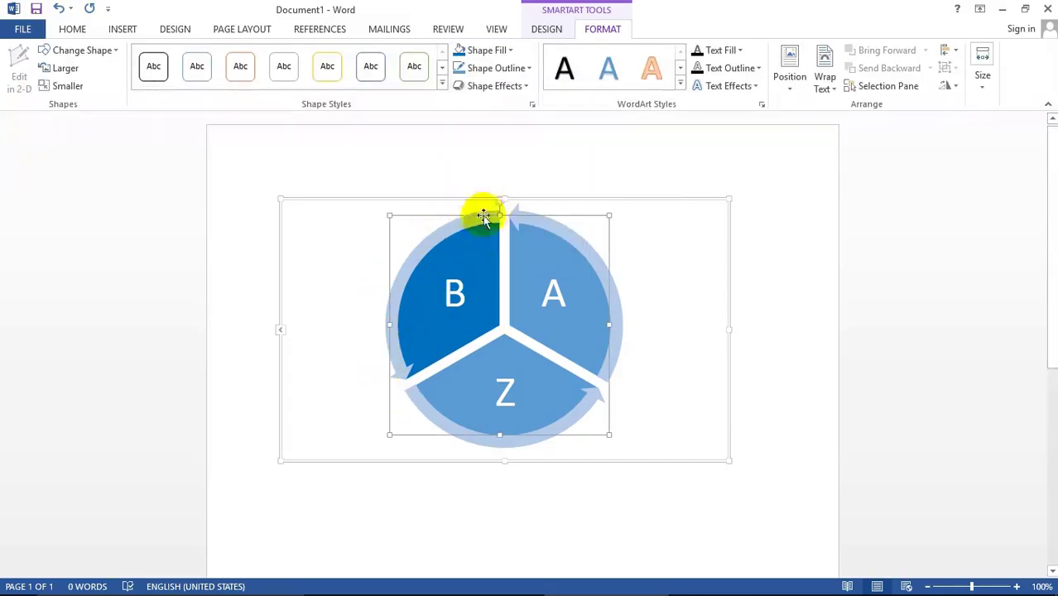
click(443, 234)
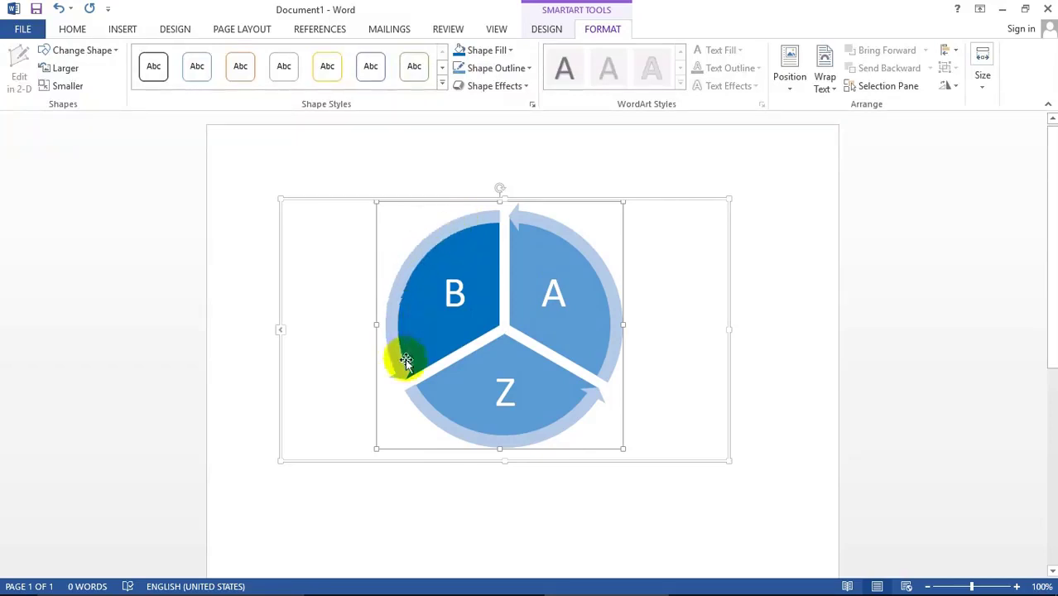
Fill the arc arrow around B red with a dark outline
click(495, 50)
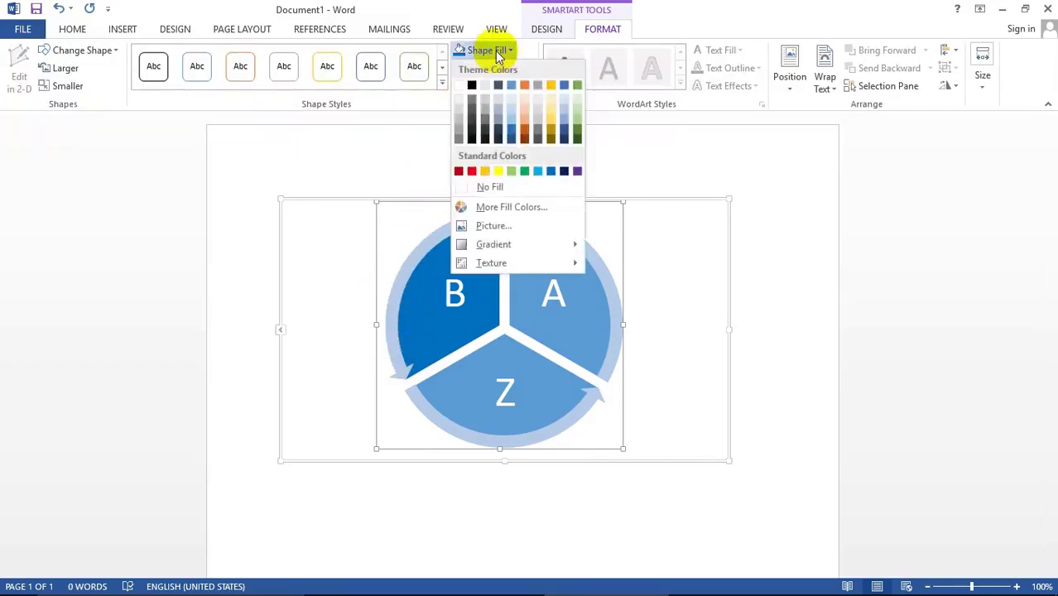
click(472, 171)
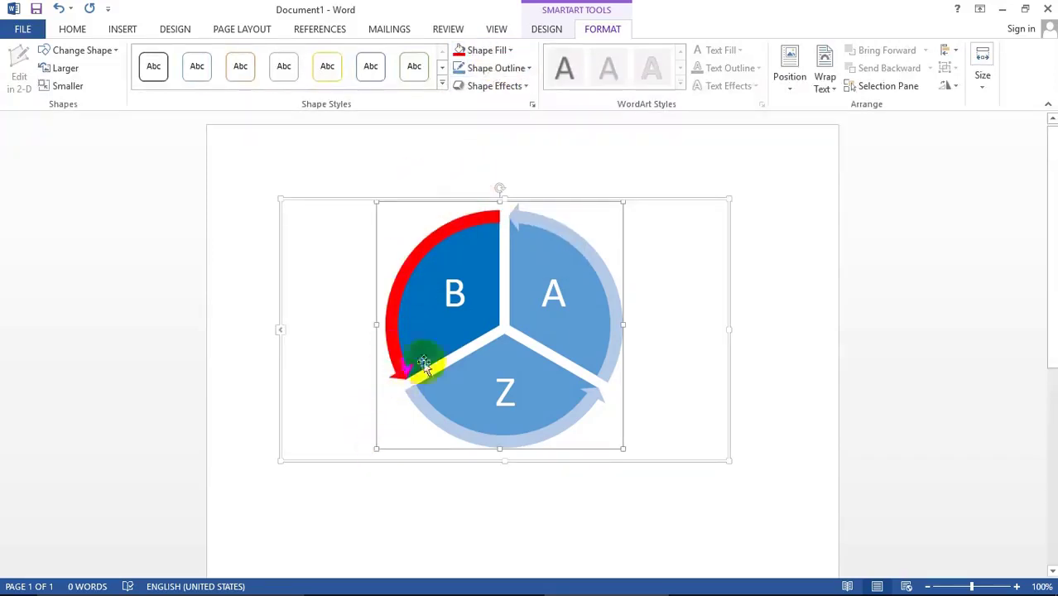
click(517, 71)
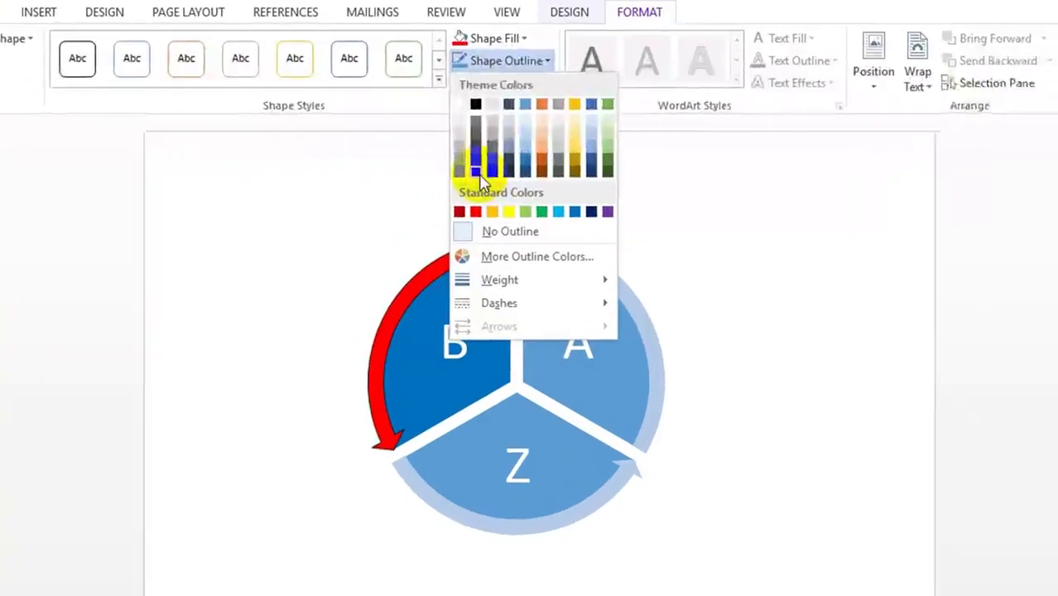
click(465, 149)
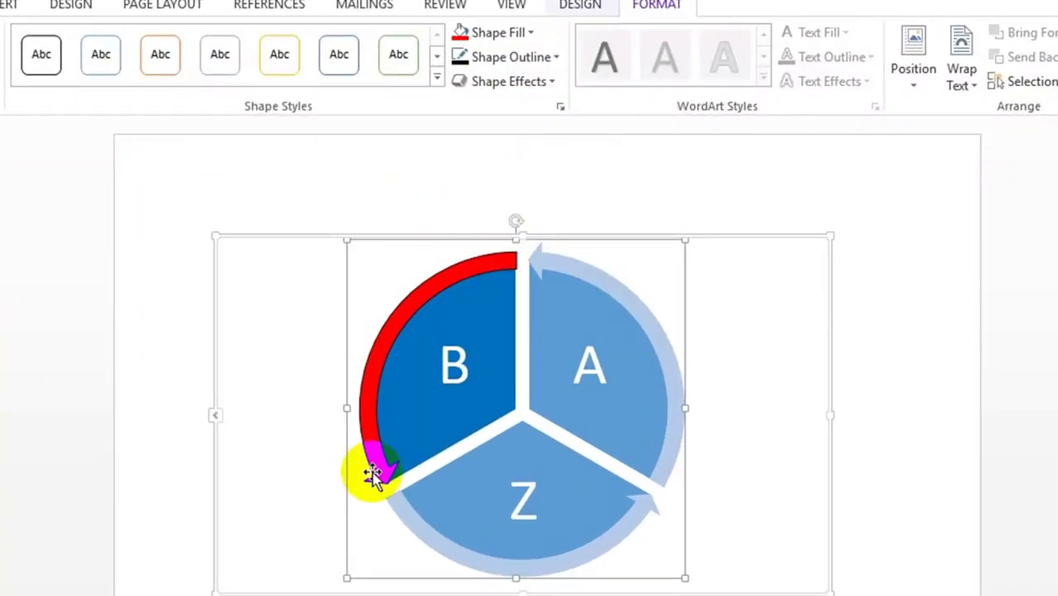
Give the arrow beside A a dark grey outline and a yellow fill
click(623, 302)
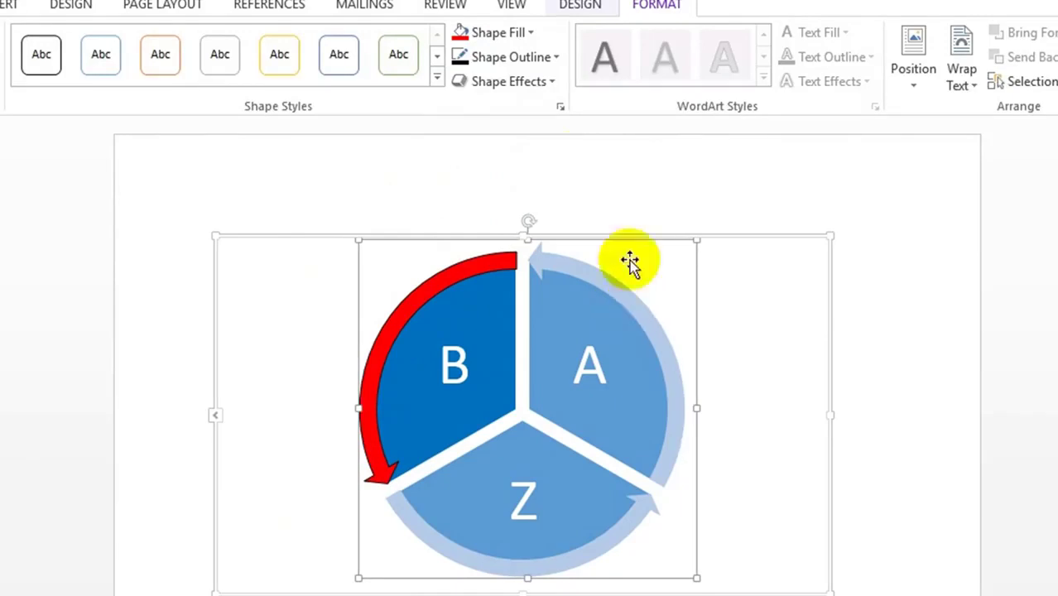
click(538, 55)
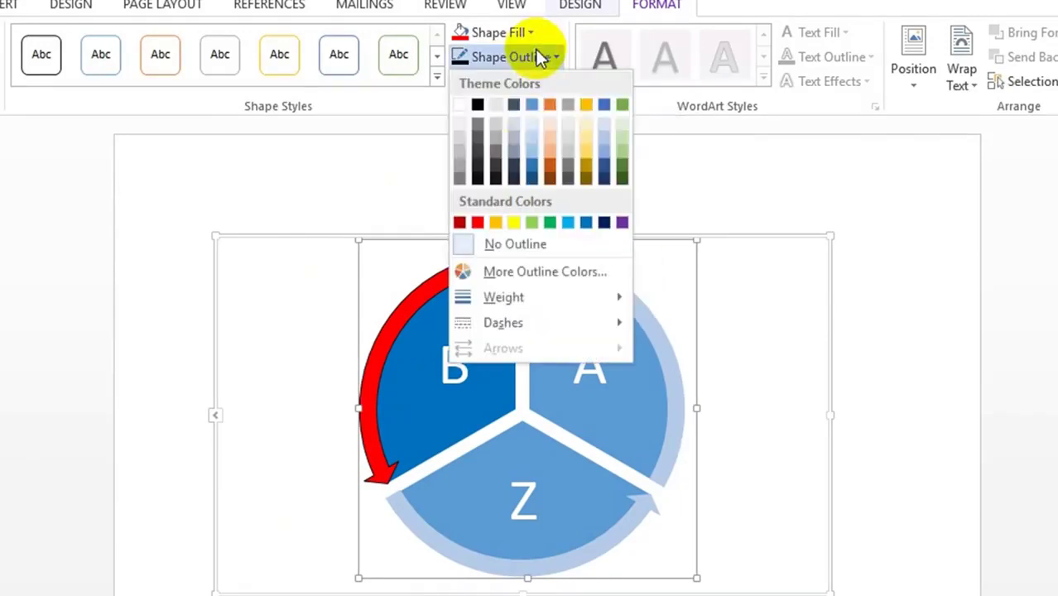
click(483, 183)
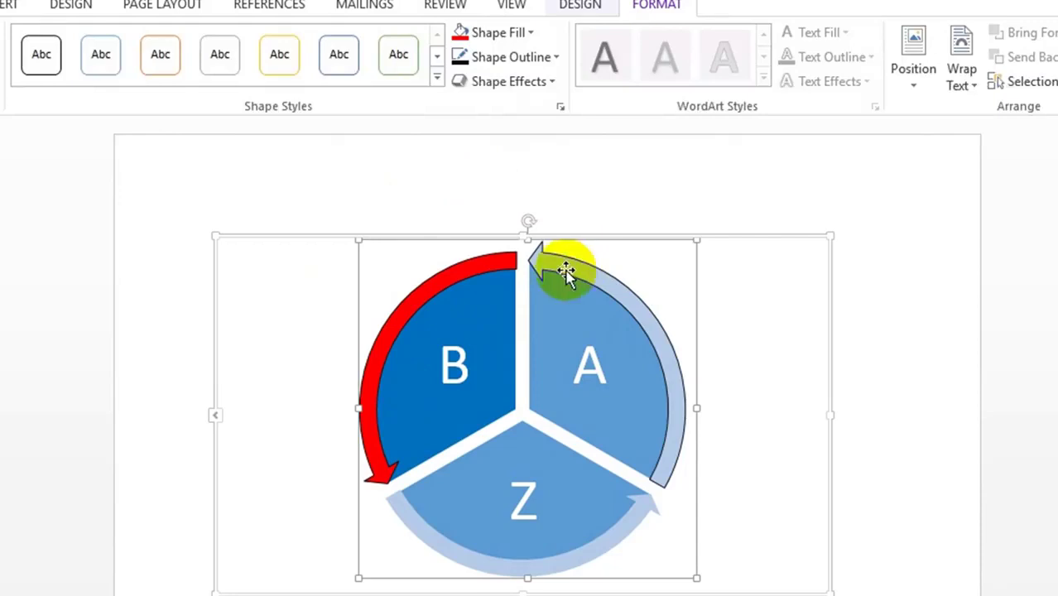
click(620, 529)
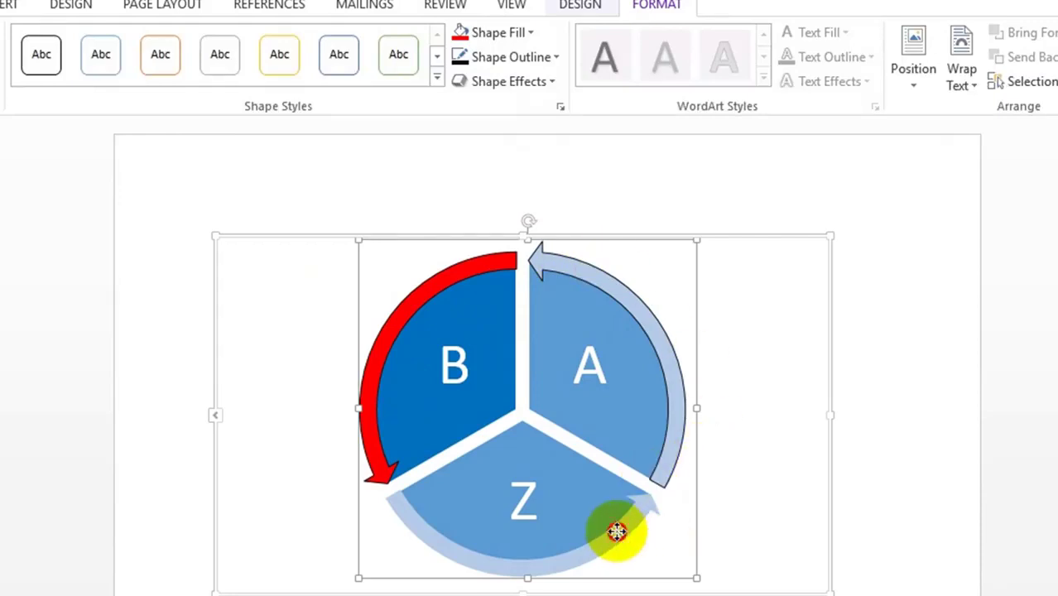
click(656, 346)
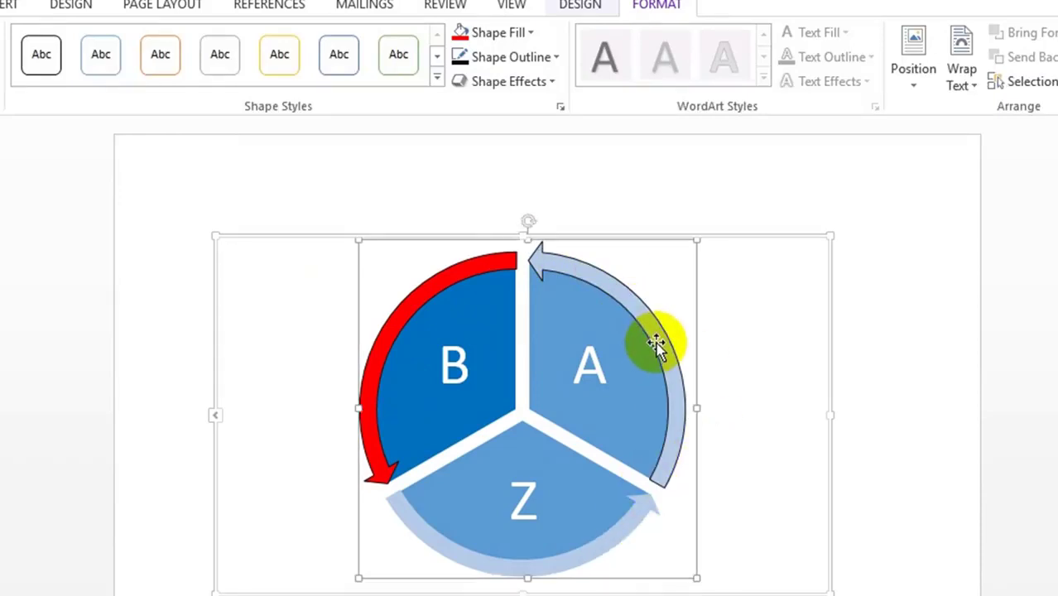
click(529, 32)
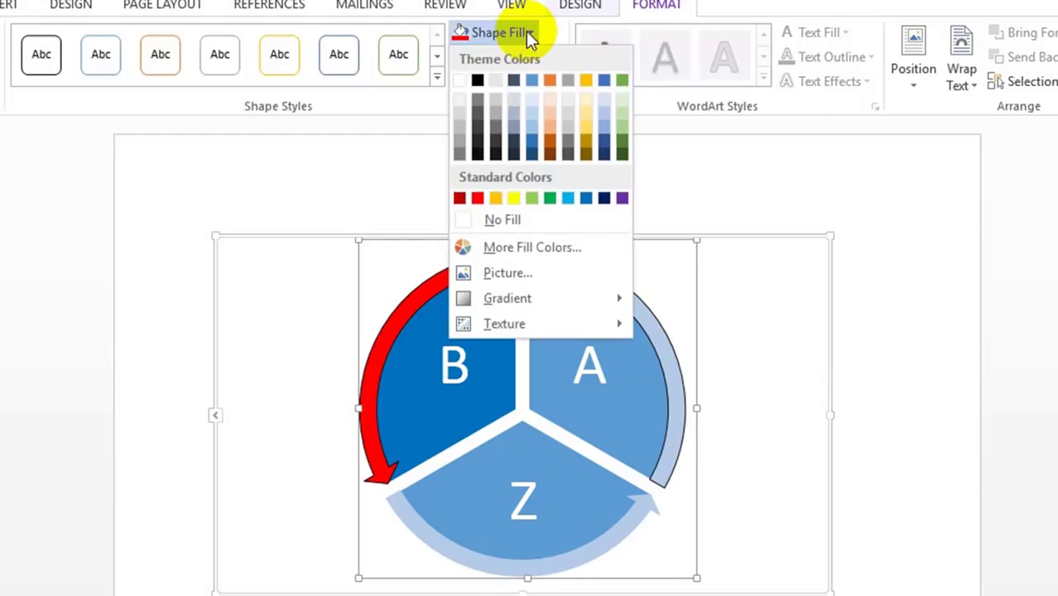
click(514, 198)
click(557, 496)
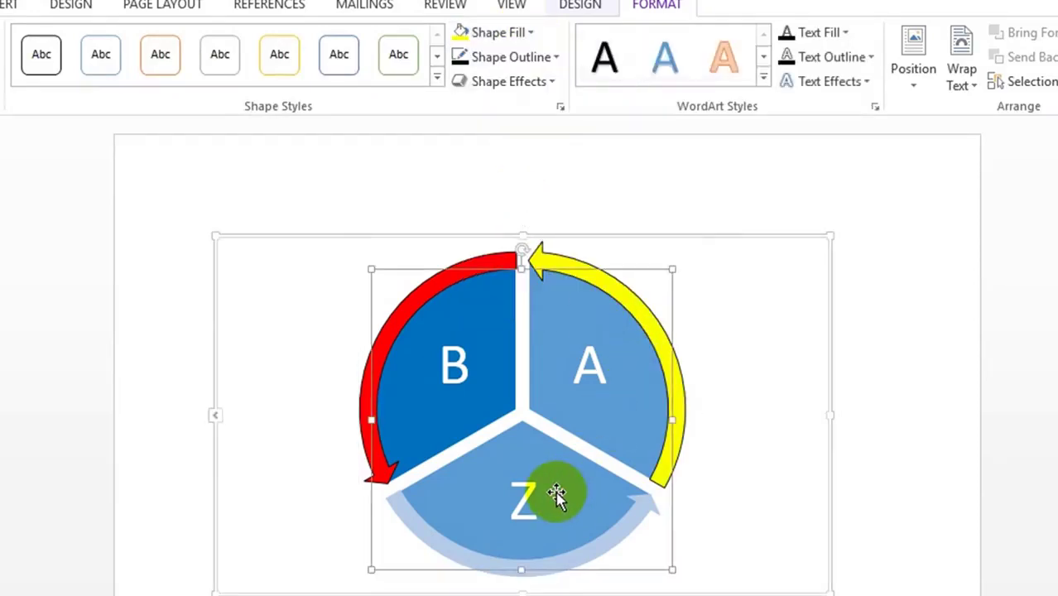
click(565, 559)
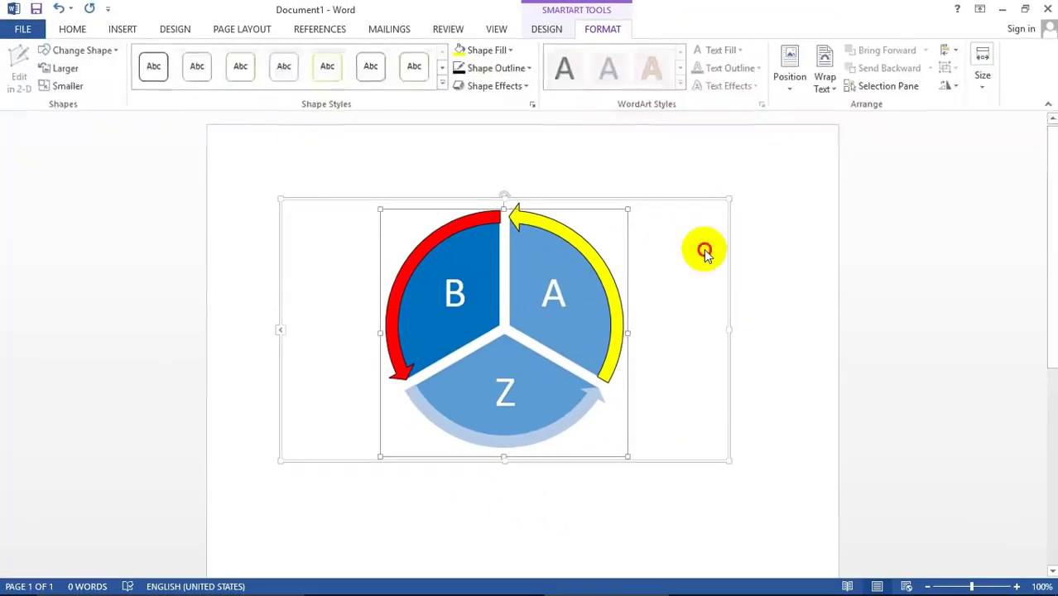
click(704, 253)
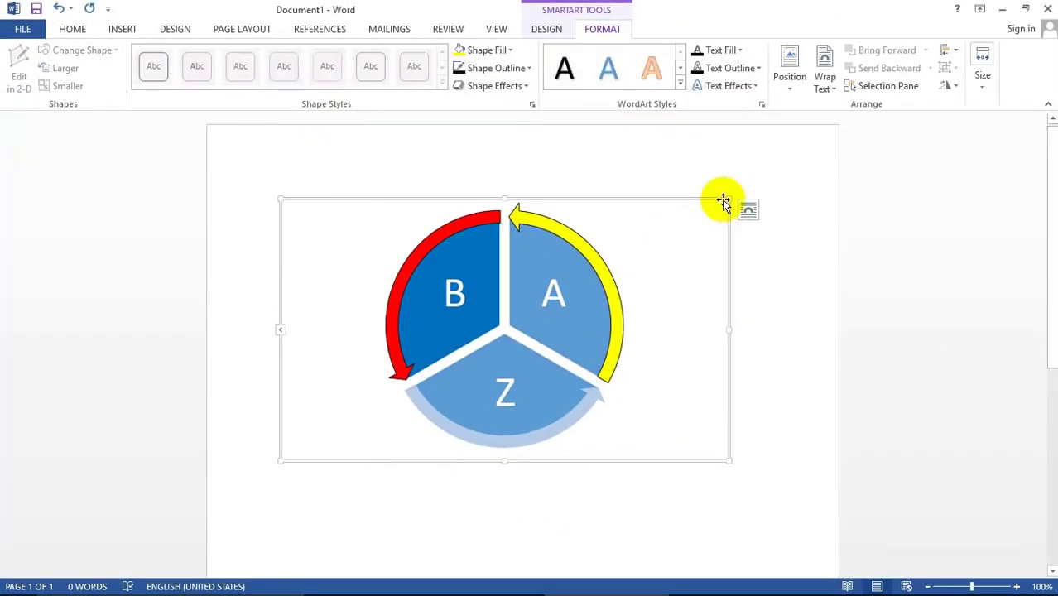
Nudge the yellow arrow outward and set the diagram's layout to Behind Text
click(744, 300)
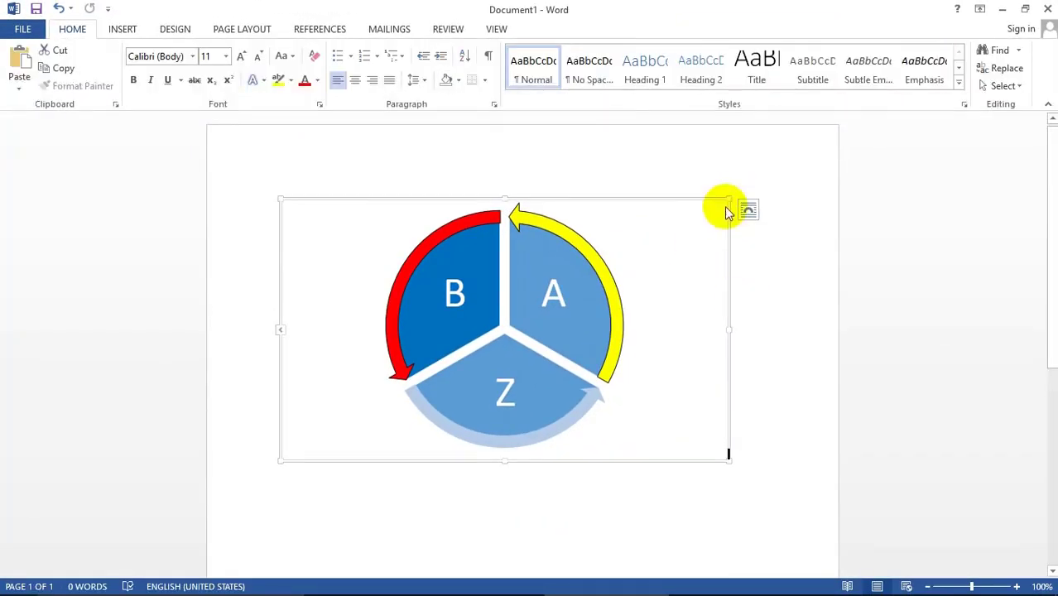
mouse_move(602, 264)
mouse_down()
mouse_move(644, 256)
mouse_move(605, 257)
mouse_move(617, 258)
mouse_up()
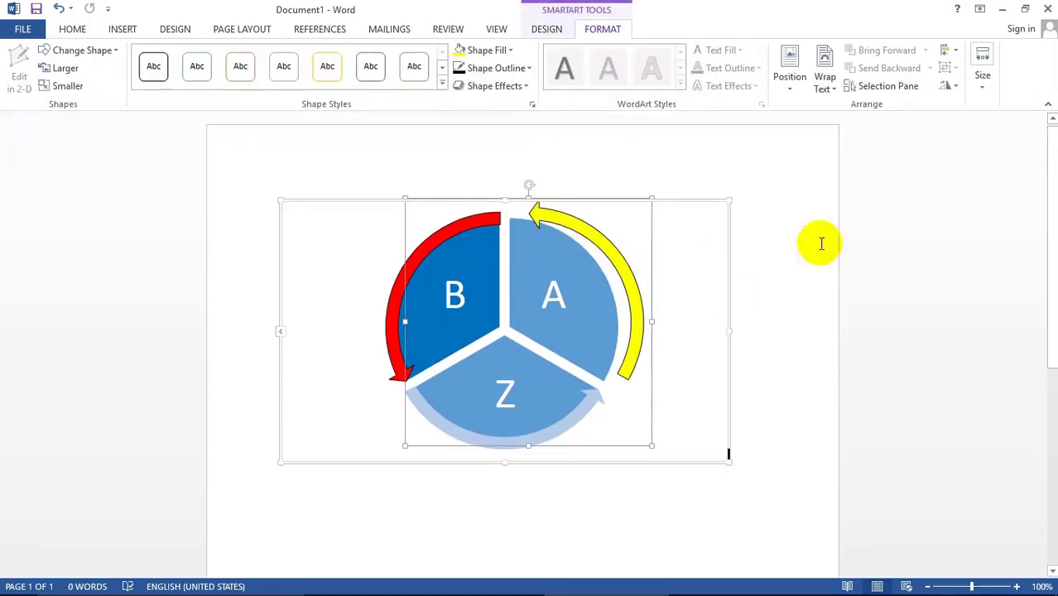
click(748, 237)
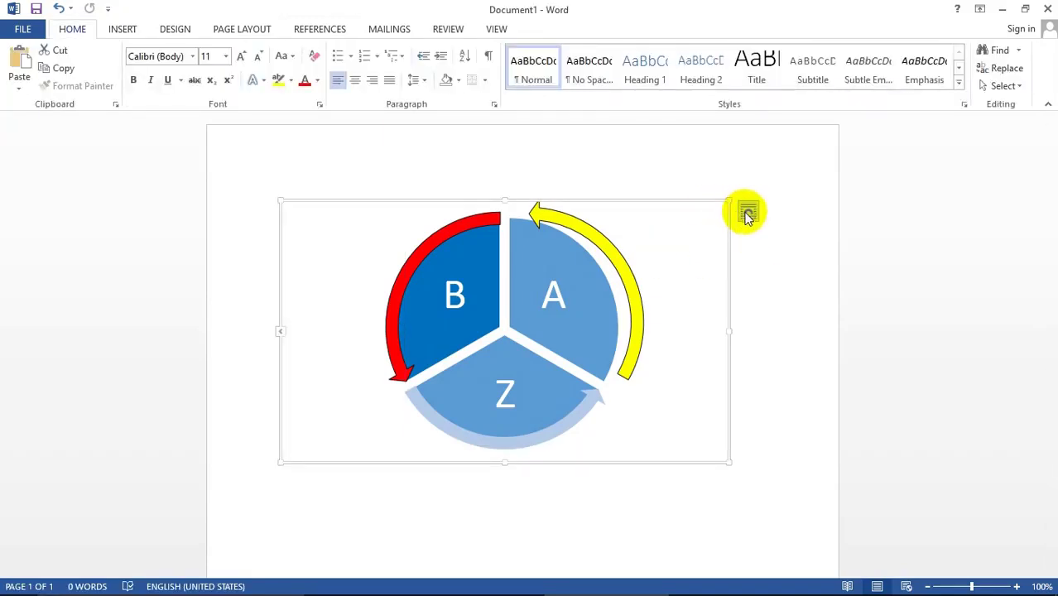
click(747, 216)
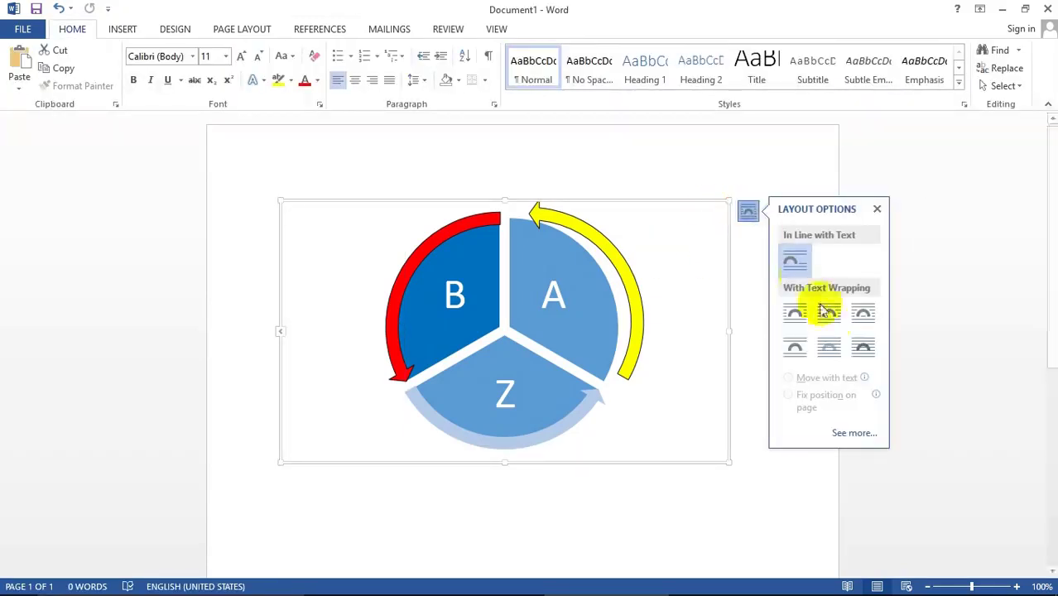
click(830, 348)
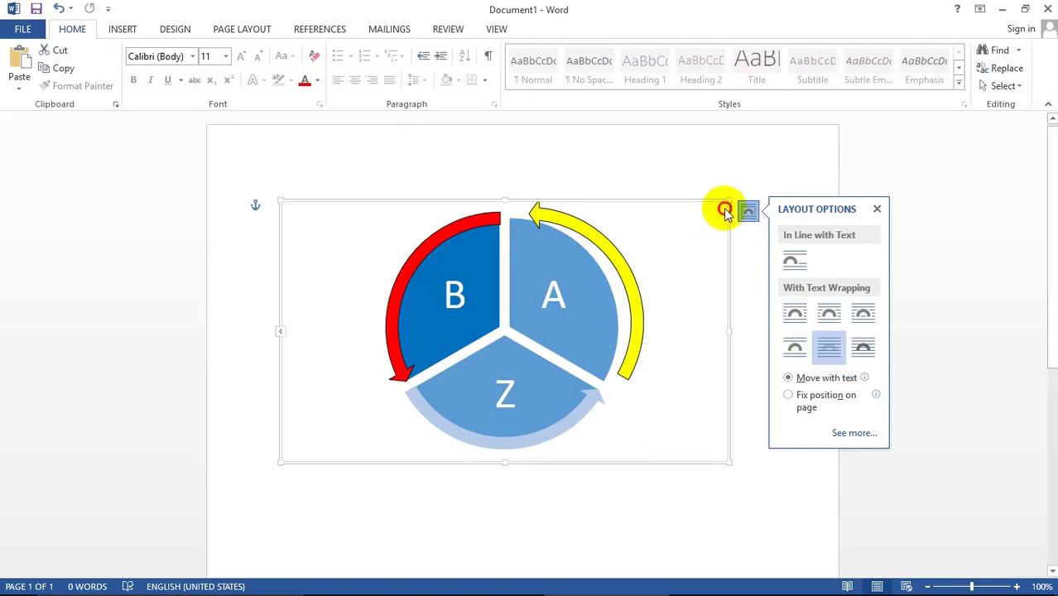
Move the diagram around the page, then delete it
drag(728, 206, 588, 202)
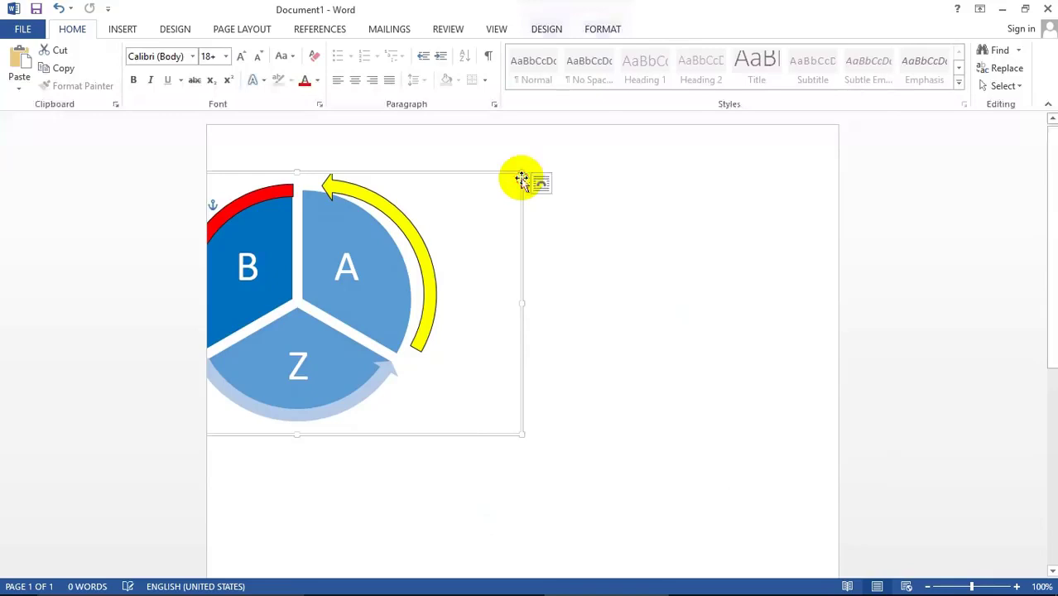
drag(588, 201, 788, 279)
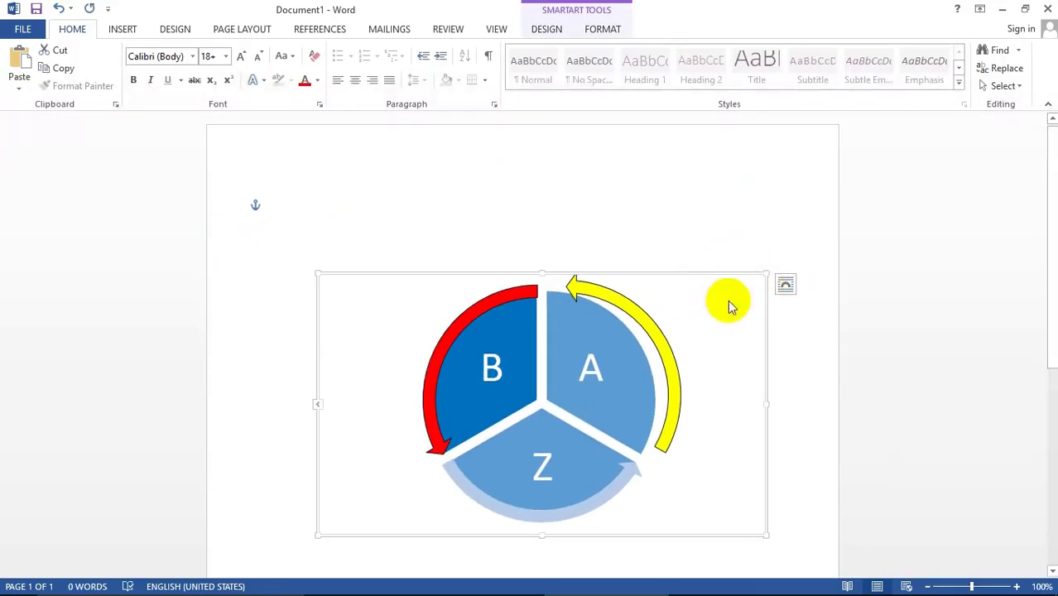
key(Delete)
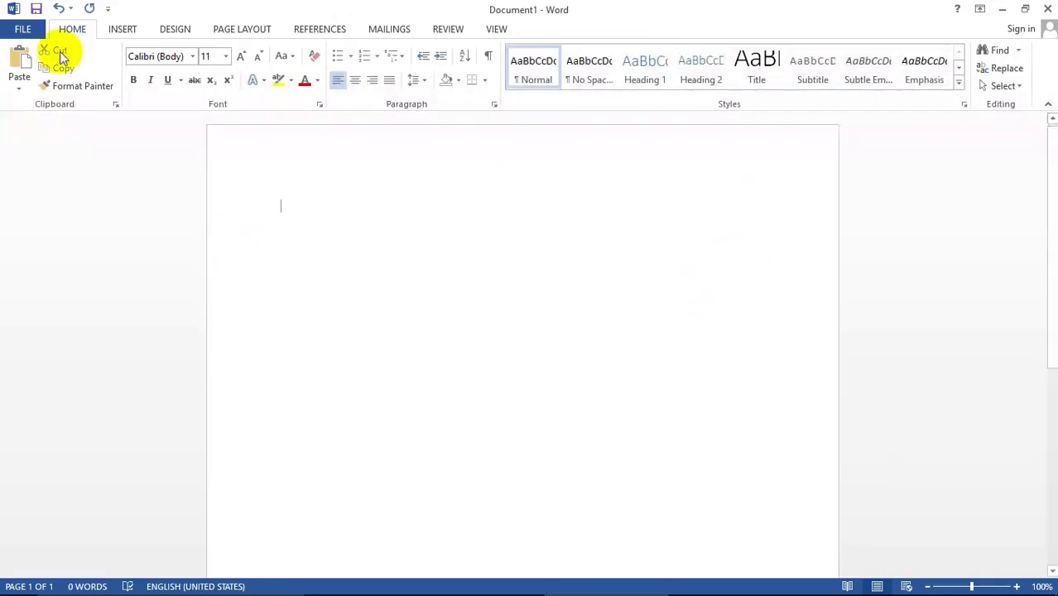
click(122, 30)
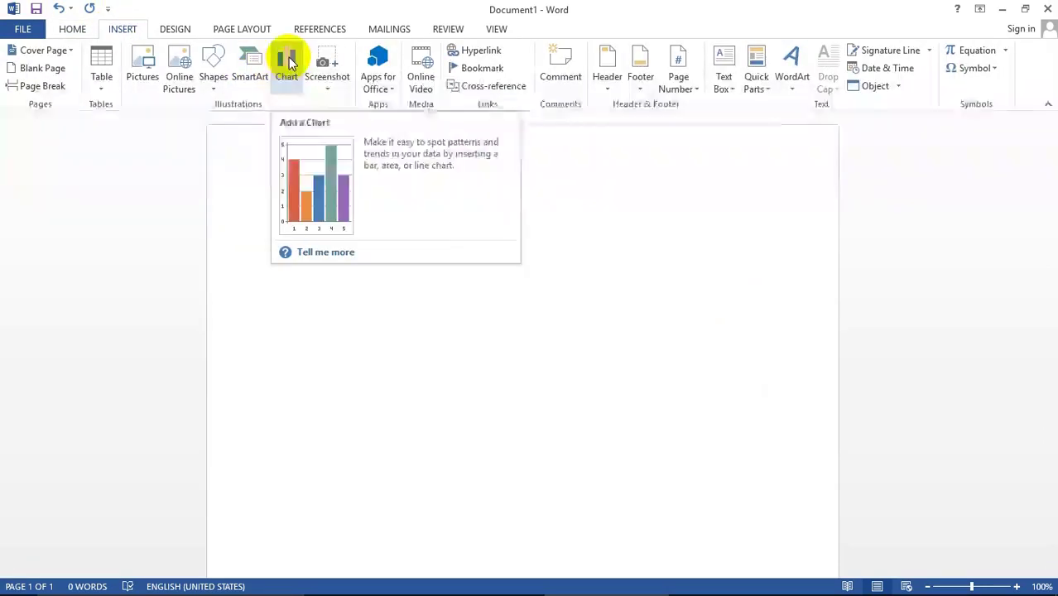
Open the Insert Chart dialog and pick Column > Stacked Column after previewing other types
click(288, 63)
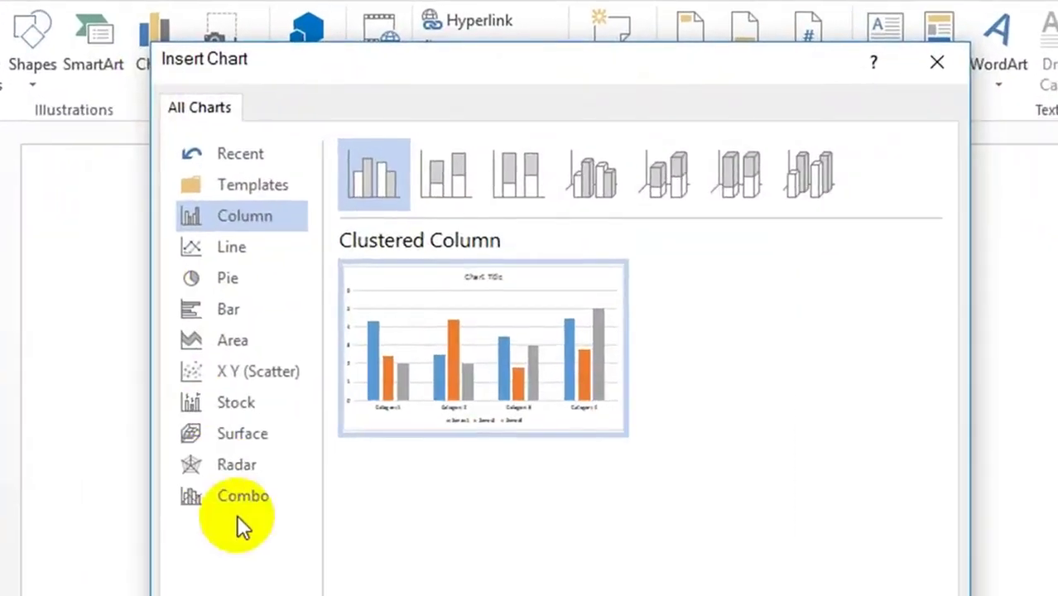
click(335, 336)
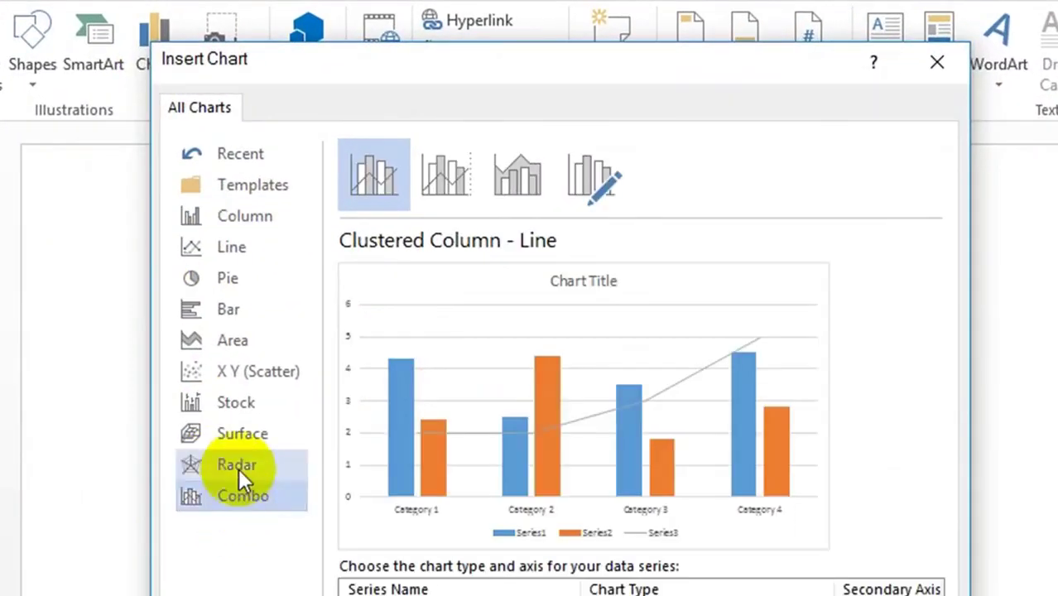
click(239, 467)
click(236, 432)
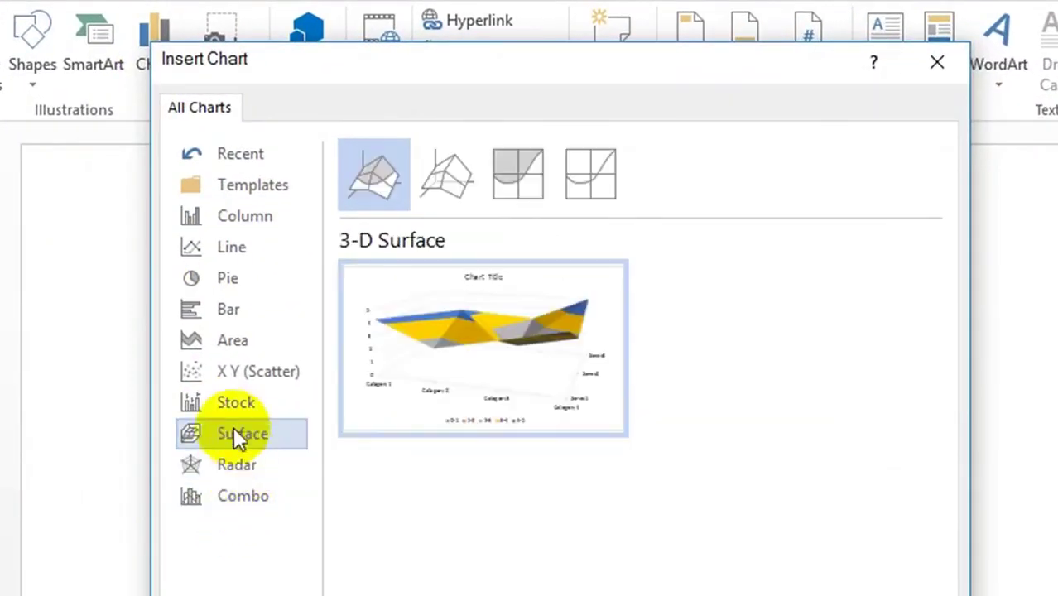
click(230, 217)
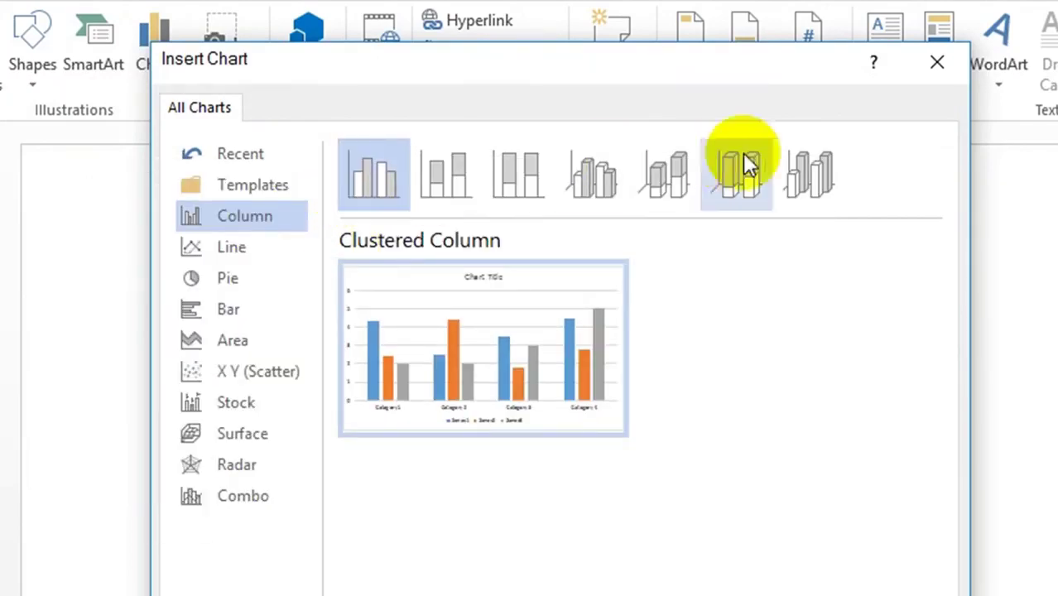
click(802, 169)
click(751, 179)
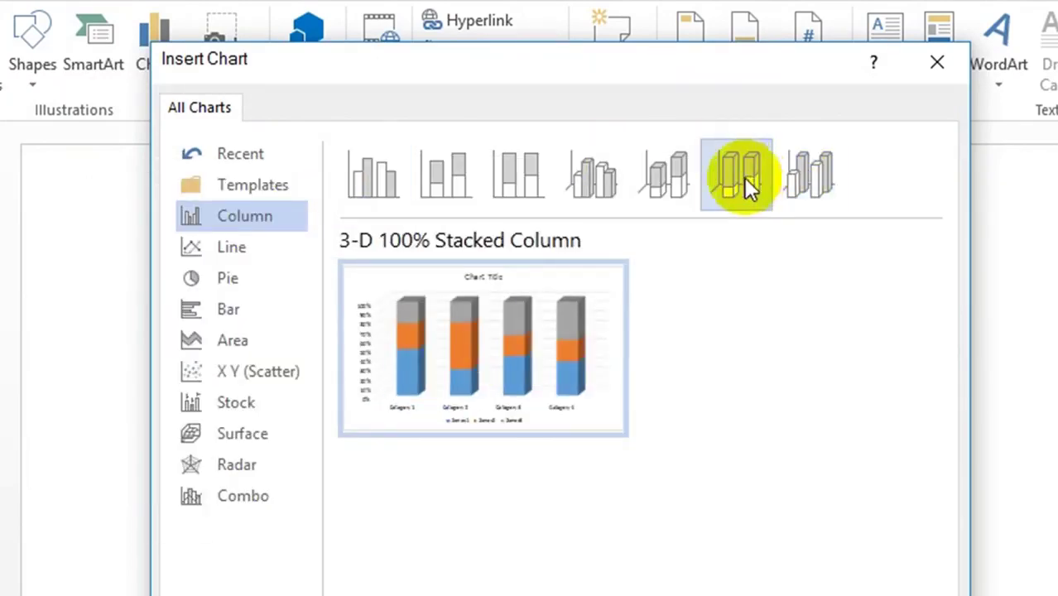
click(442, 169)
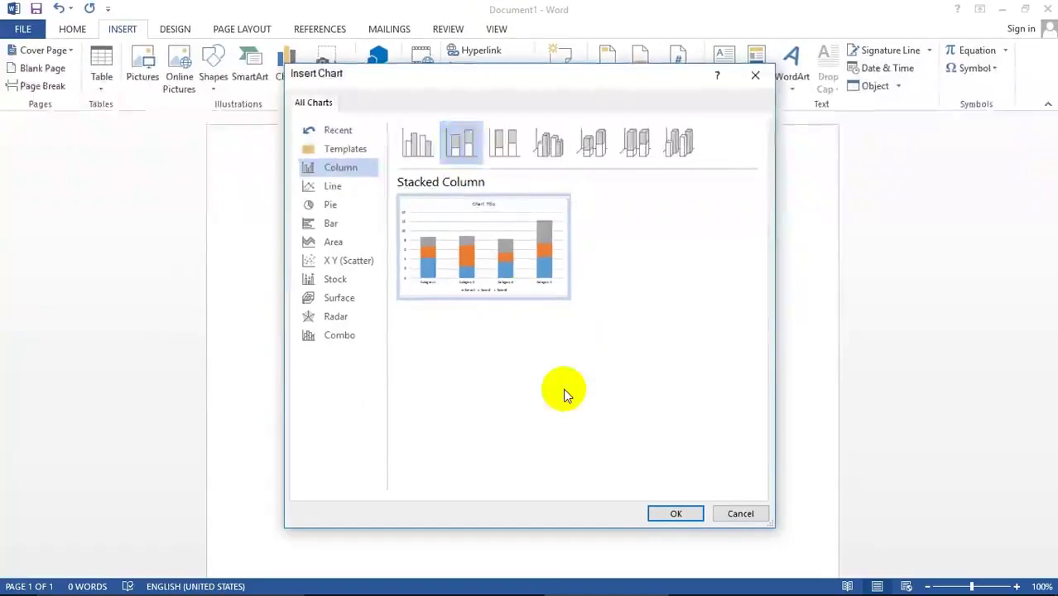
Insert the stacked column chart and type Computer into data sheet cell A2
click(675, 514)
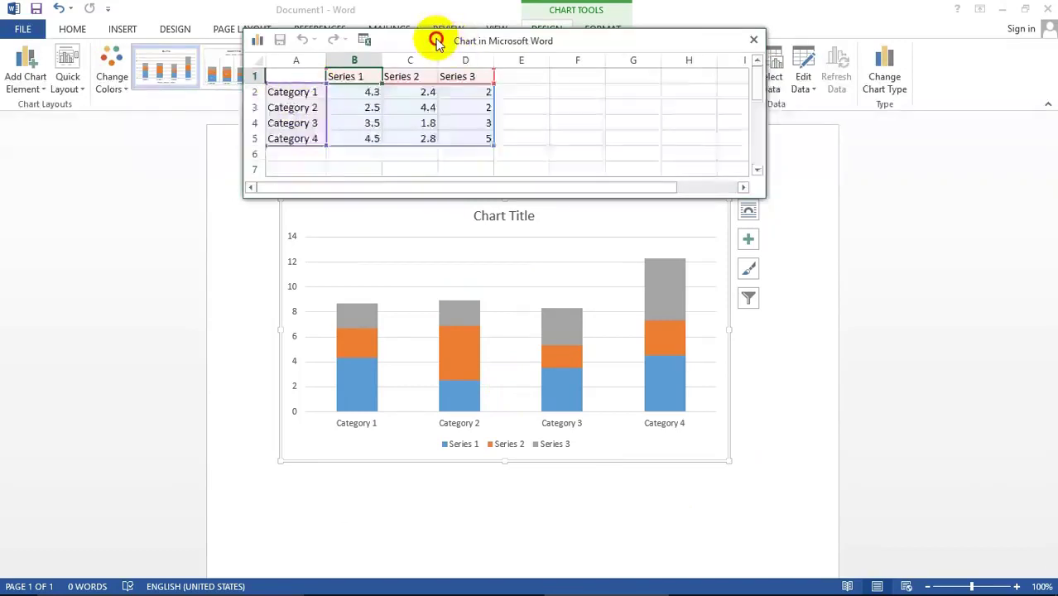
mouse_move(433, 37)
mouse_down()
mouse_move(525, 137)
mouse_move(464, 54)
mouse_up()
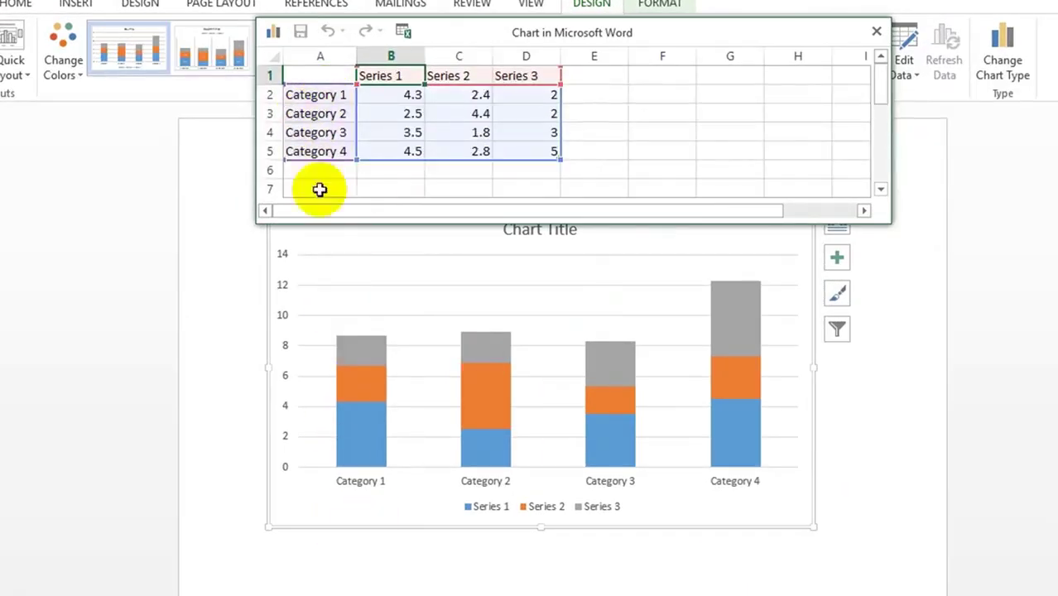
click(347, 97)
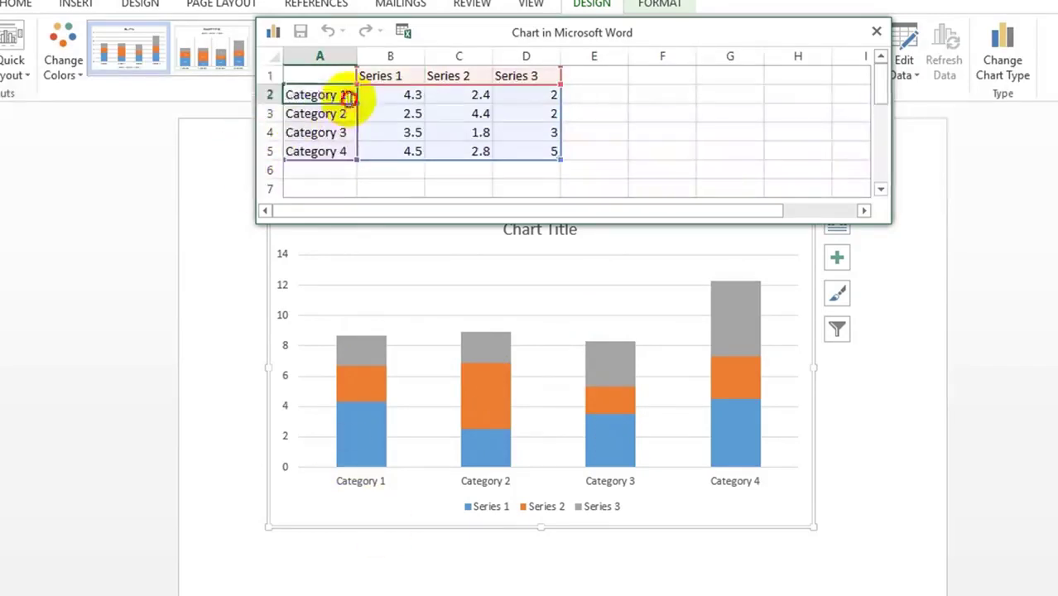
click(284, 98)
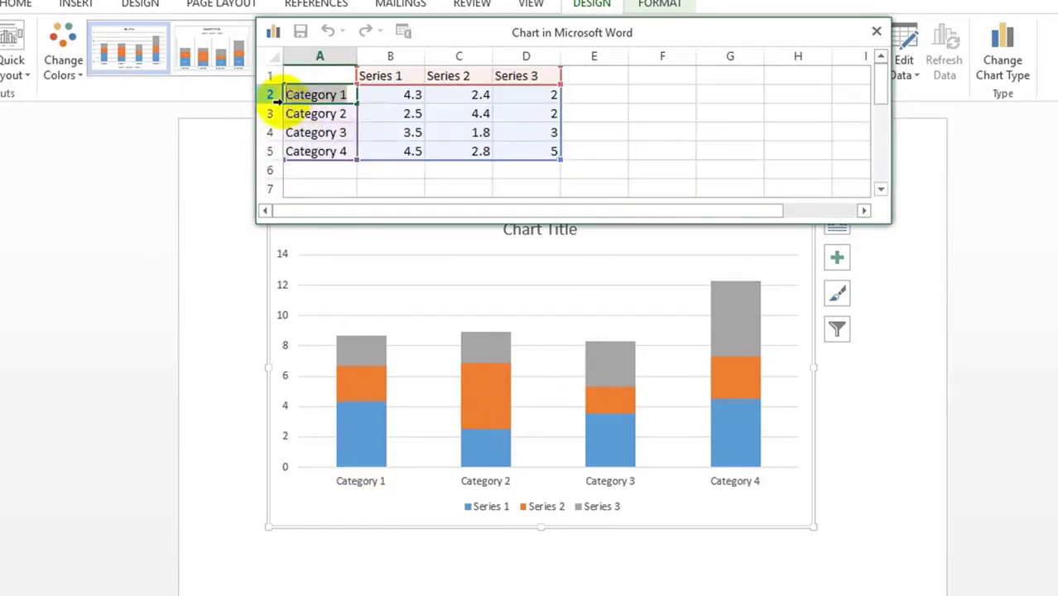
text(Computer)
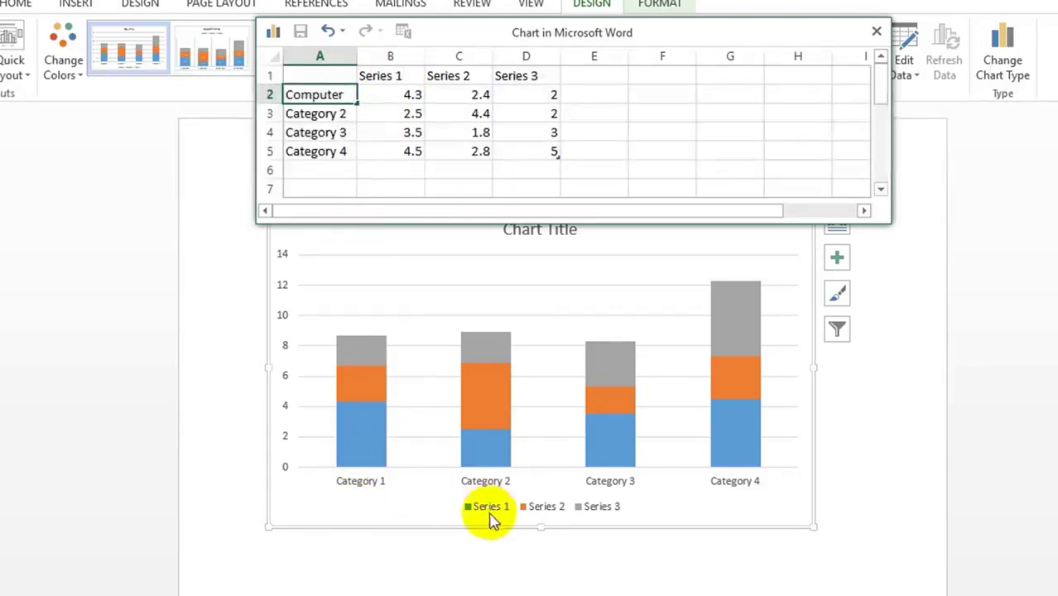
Name the chart's three series Yangon, Bago and Pyay in cells B1, C1 and D1
click(366, 440)
click(348, 406)
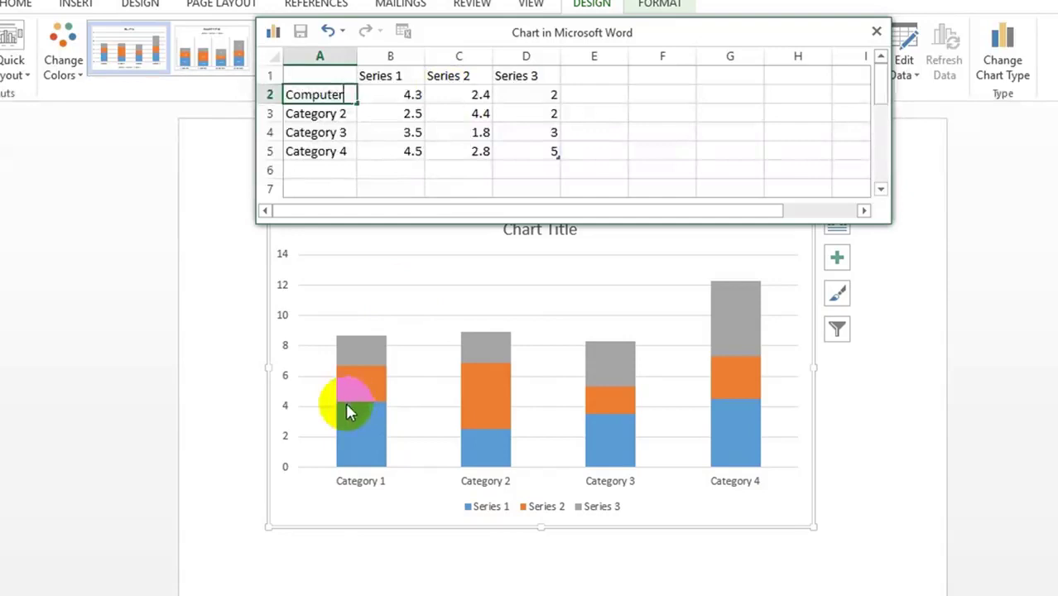
click(414, 73)
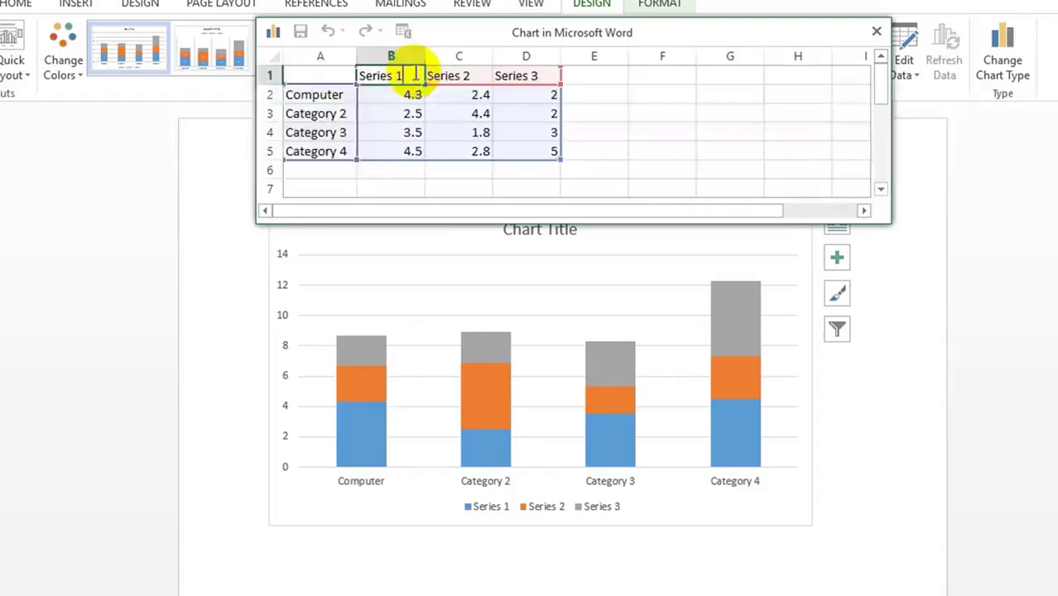
click(361, 76)
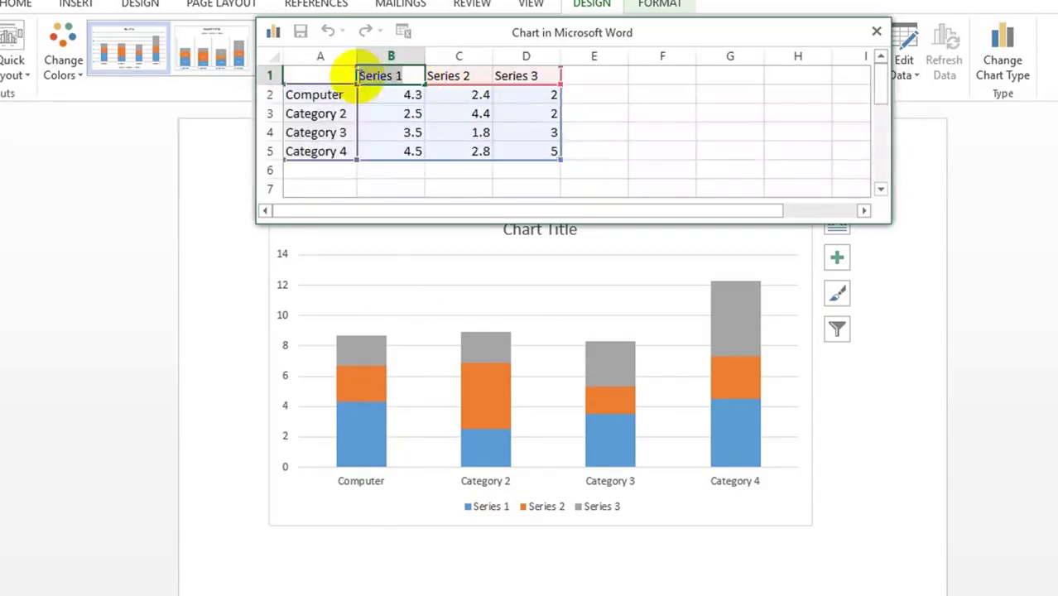
text(Yangon)
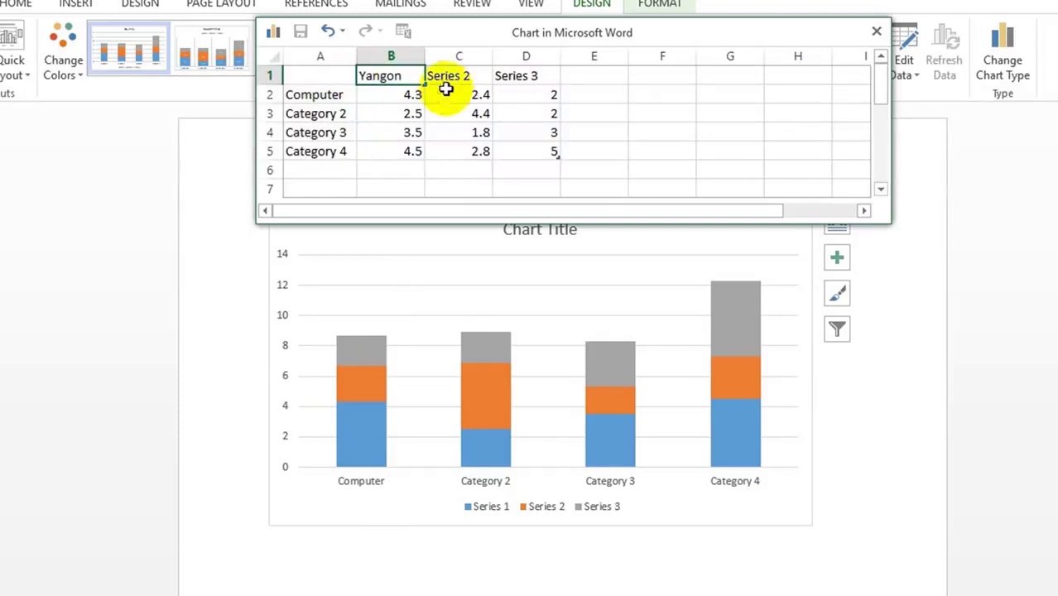
click(458, 77)
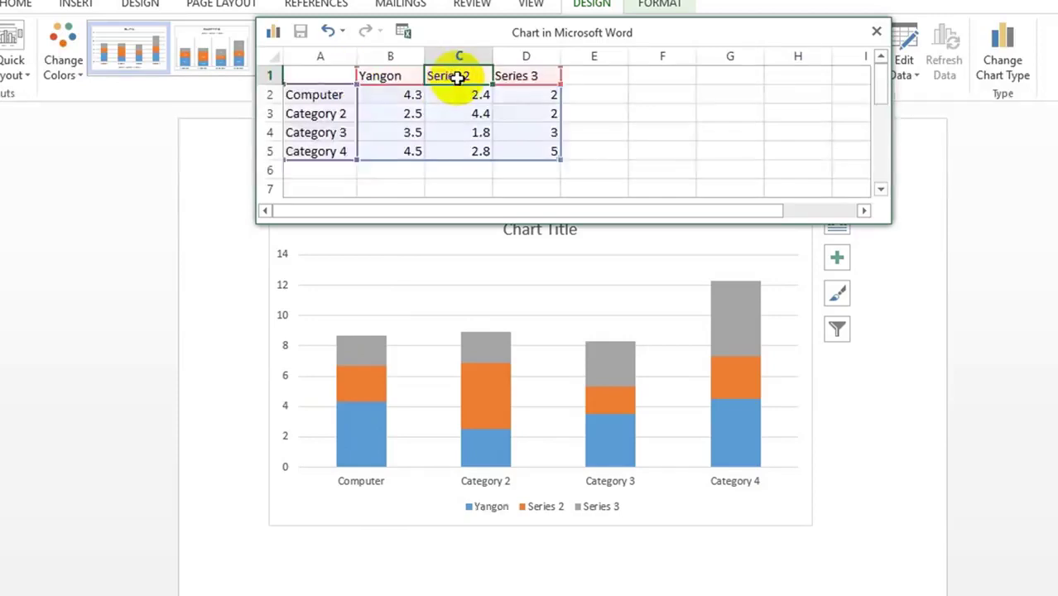
text(Bago)
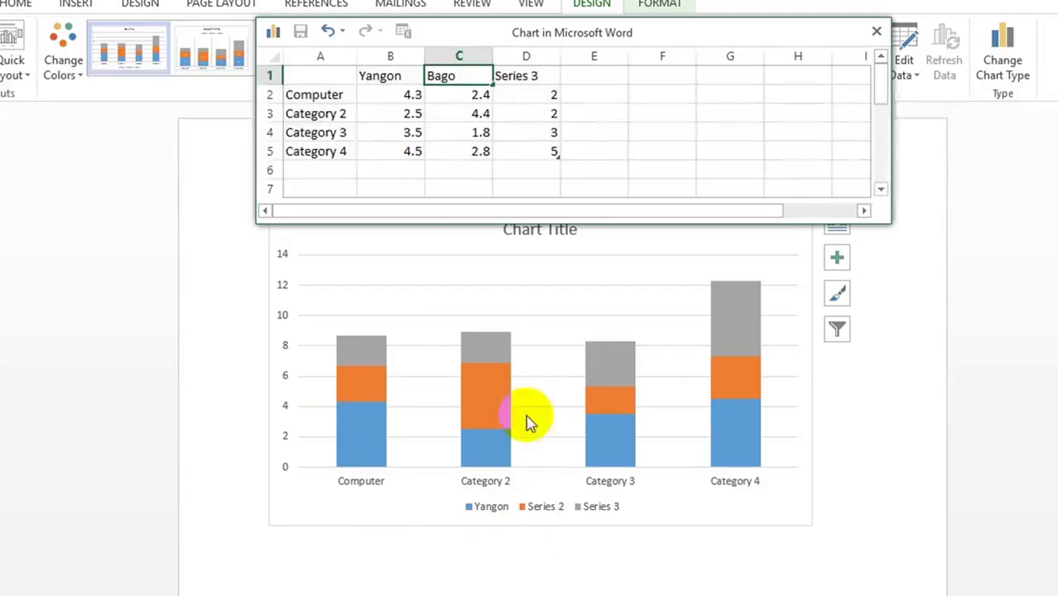
click(530, 77)
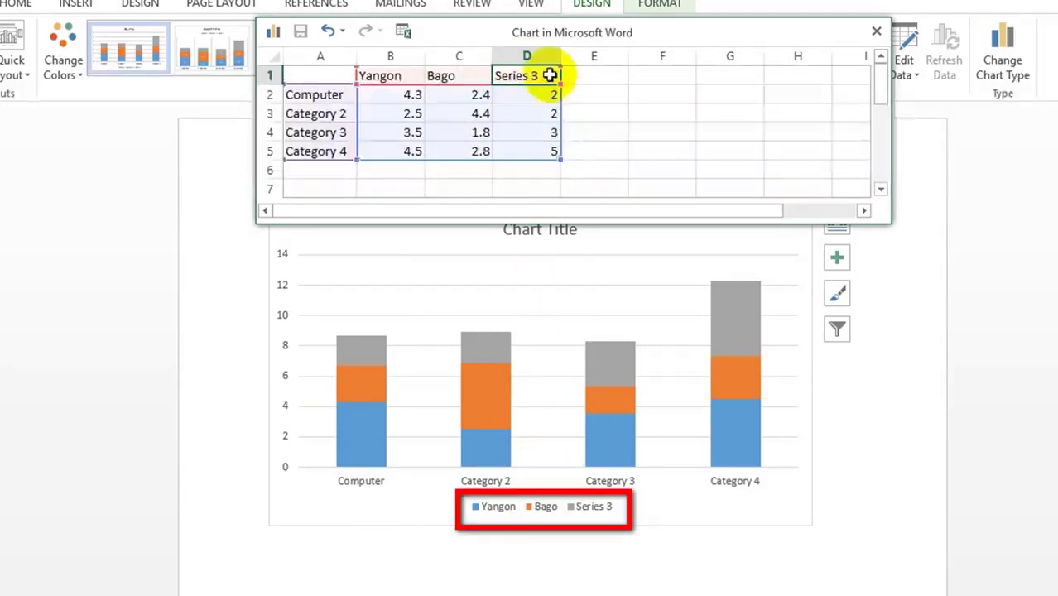
text(Pyay)
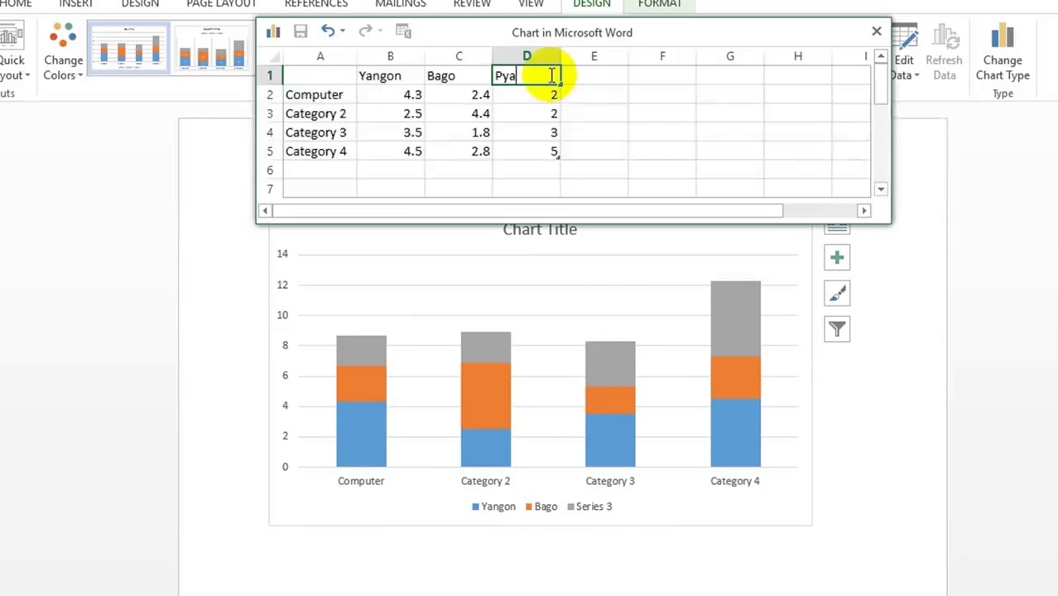
click(379, 94)
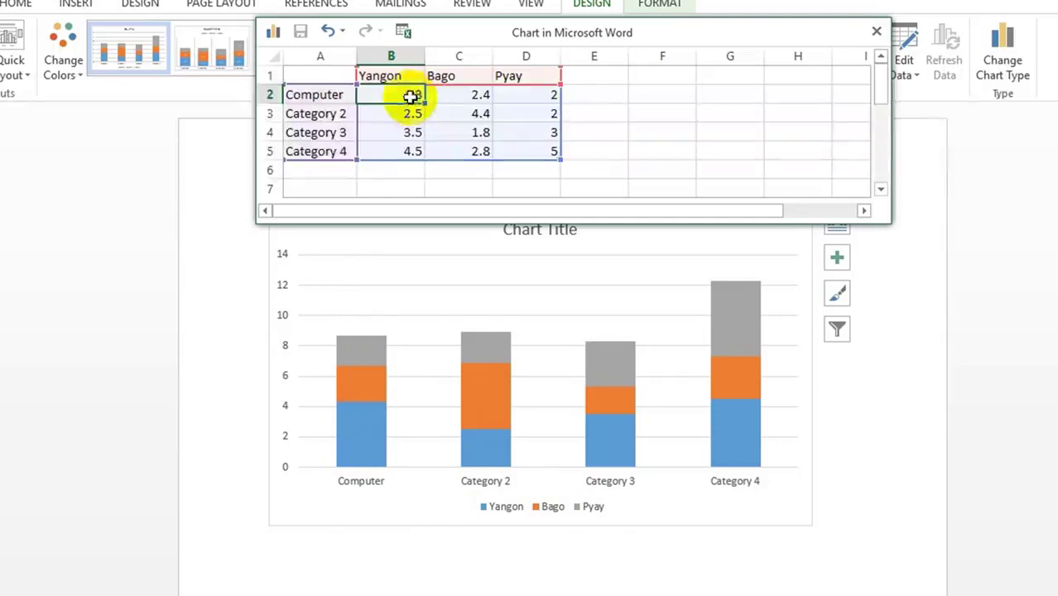
Change Computer's values to 2.3 for Yangon, 5.4 for Bago and 4 for Pyay
click(356, 396)
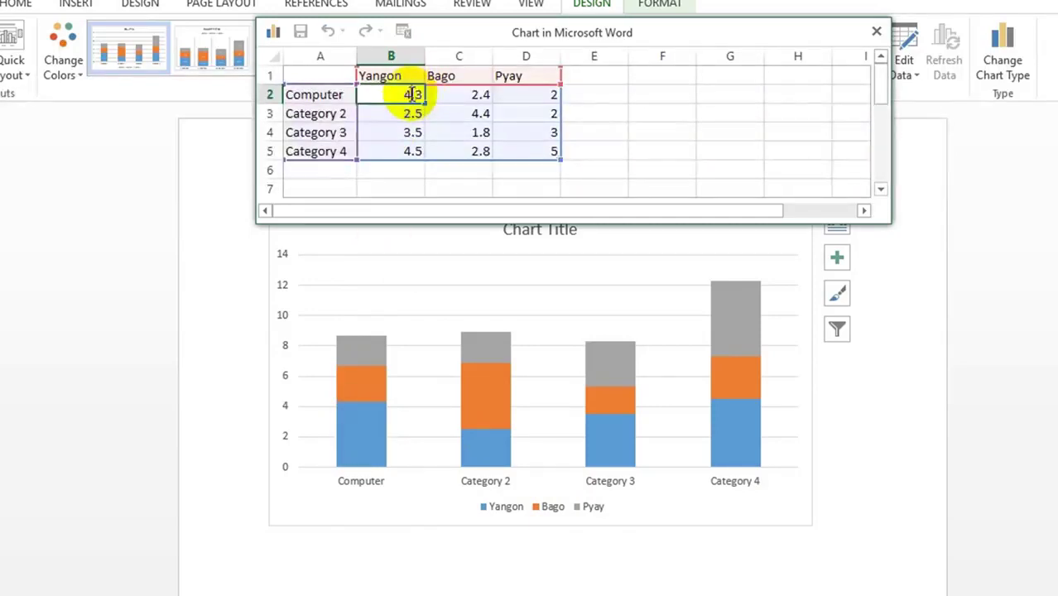
key(BackSpace)
text(2)
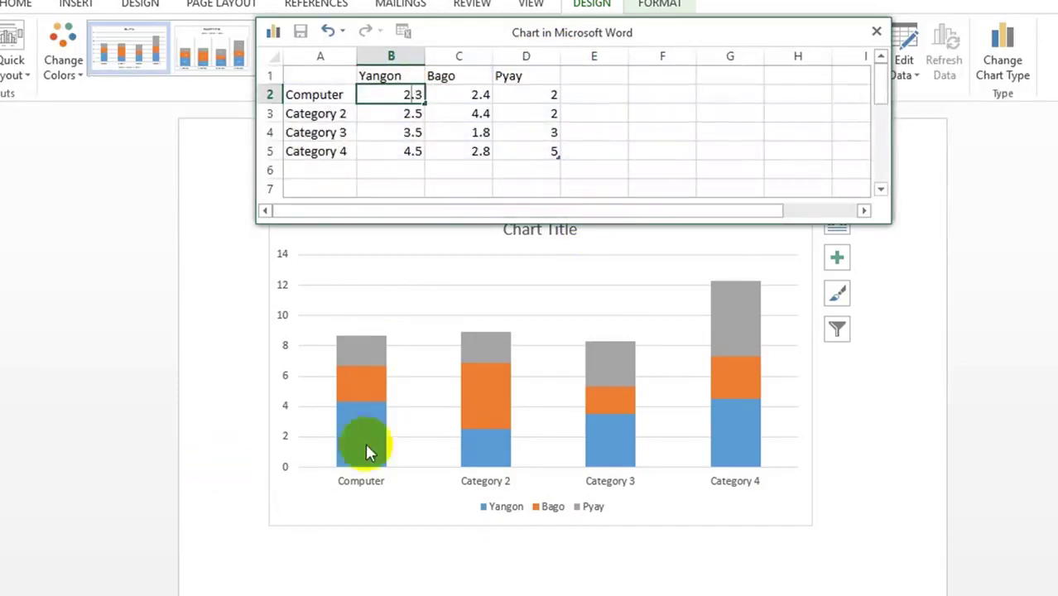
click(447, 93)
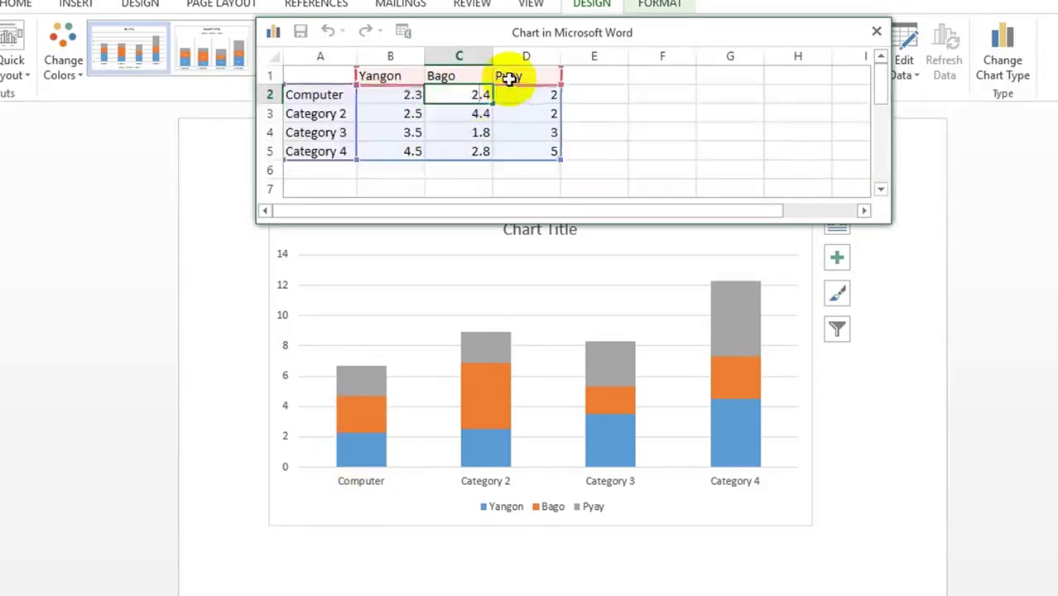
key(BackSpace)
text(5)
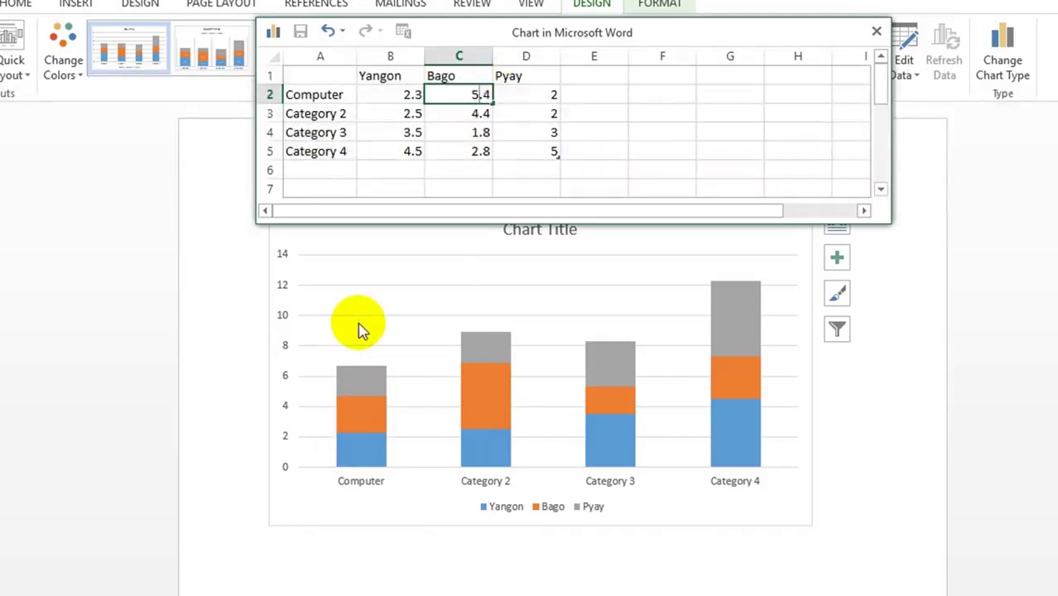
click(524, 95)
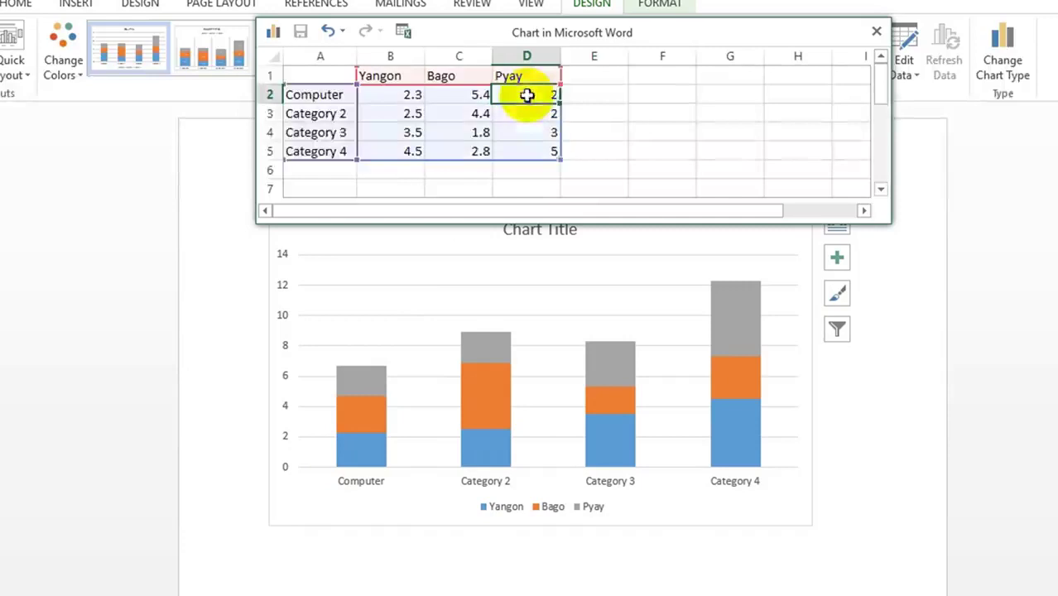
click(361, 401)
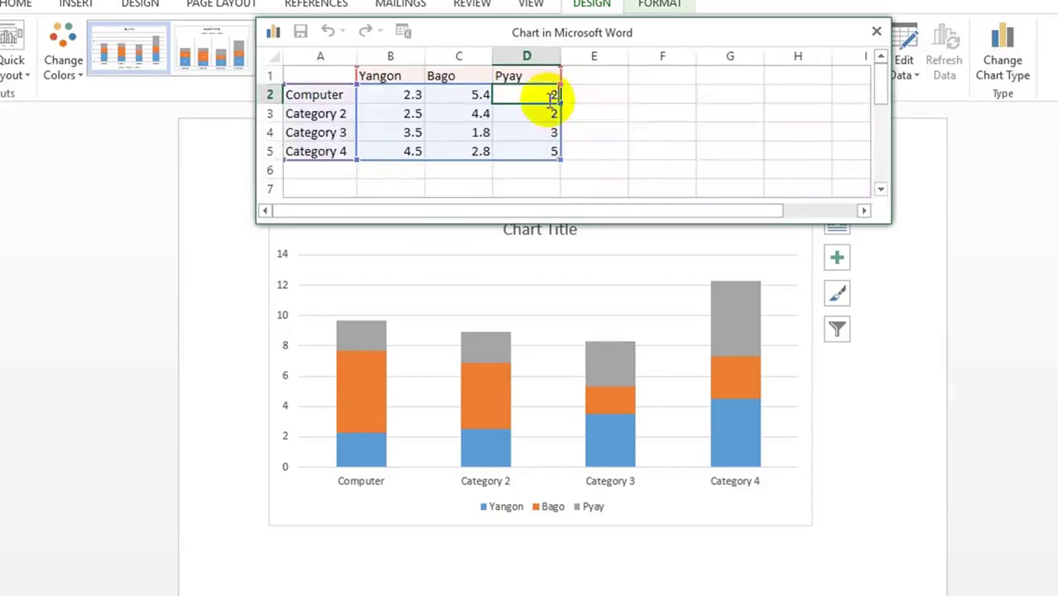
key(Delete)
text(4)
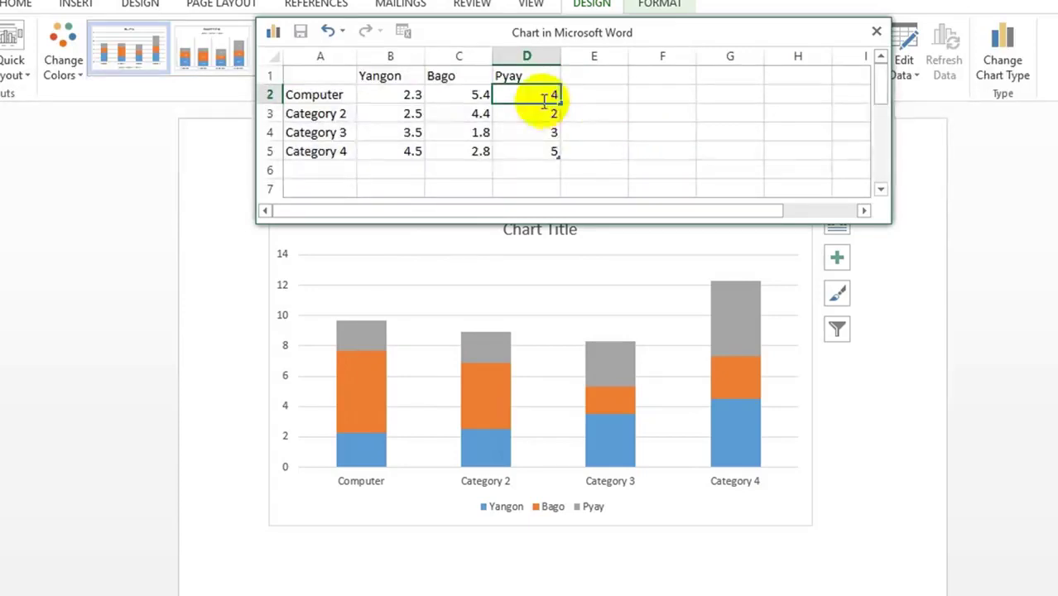
key(Return)
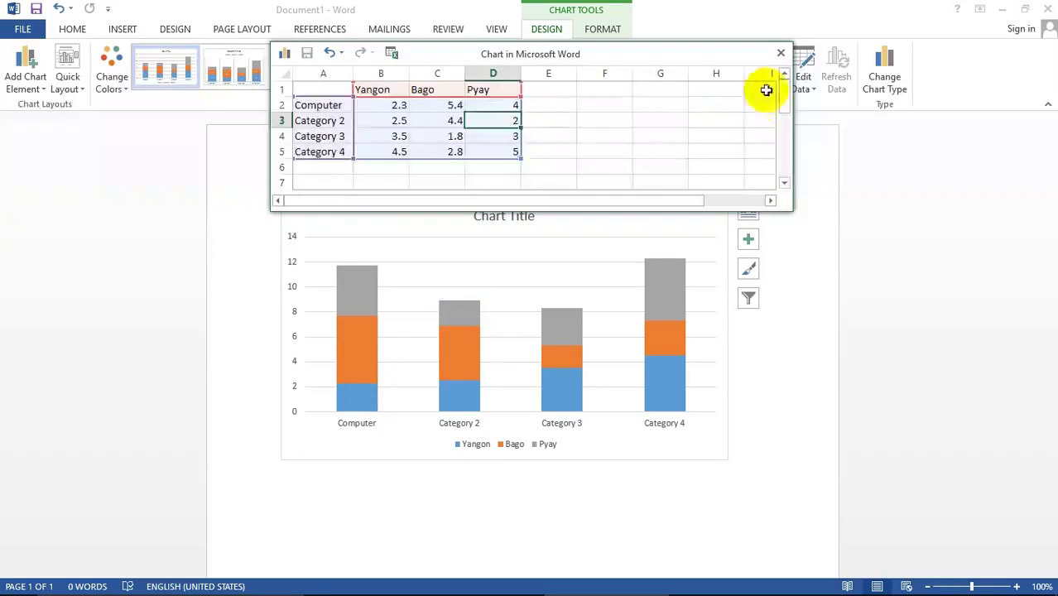
Close the chart data sheet, set the chart to Behind Text and move it slightly lower
click(780, 54)
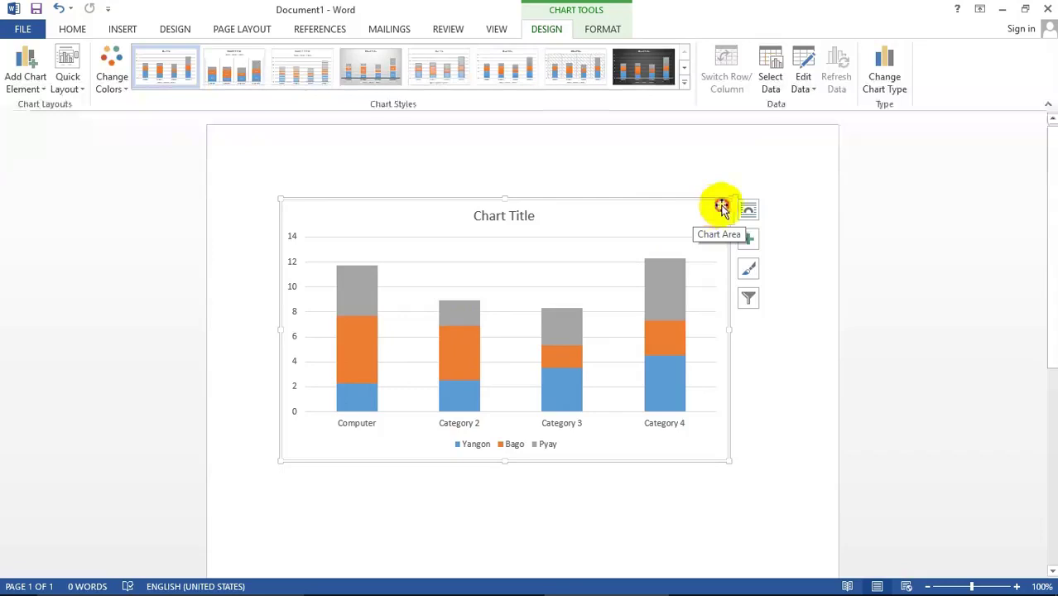
drag(723, 206, 701, 310)
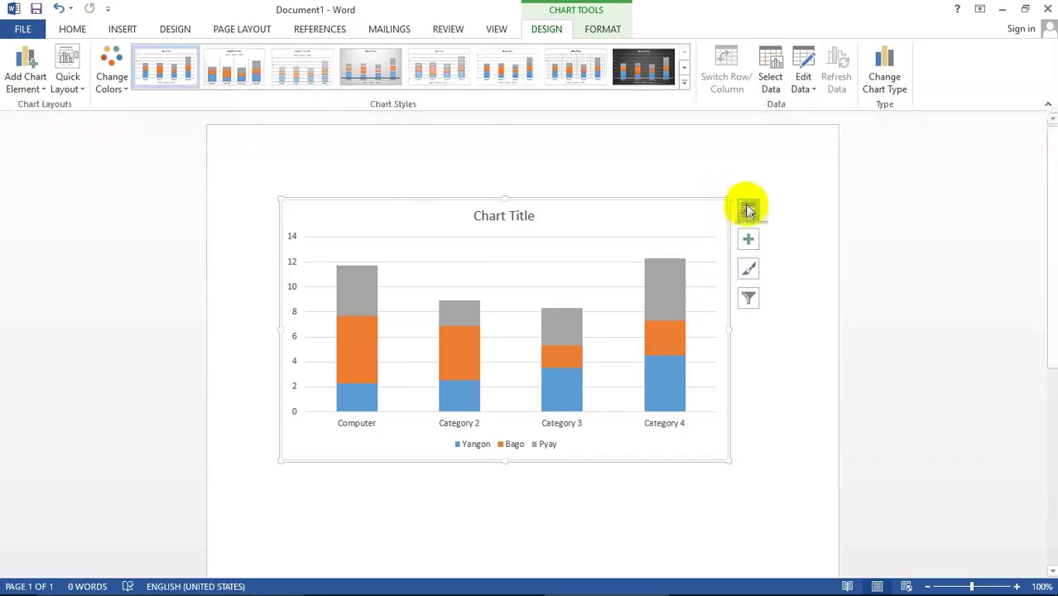
click(748, 210)
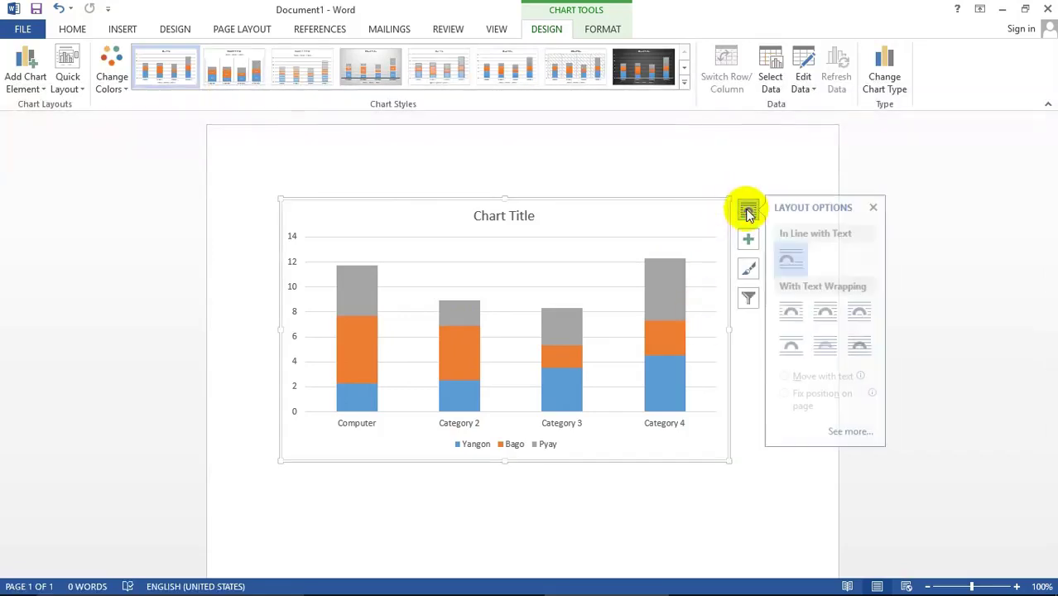
click(830, 348)
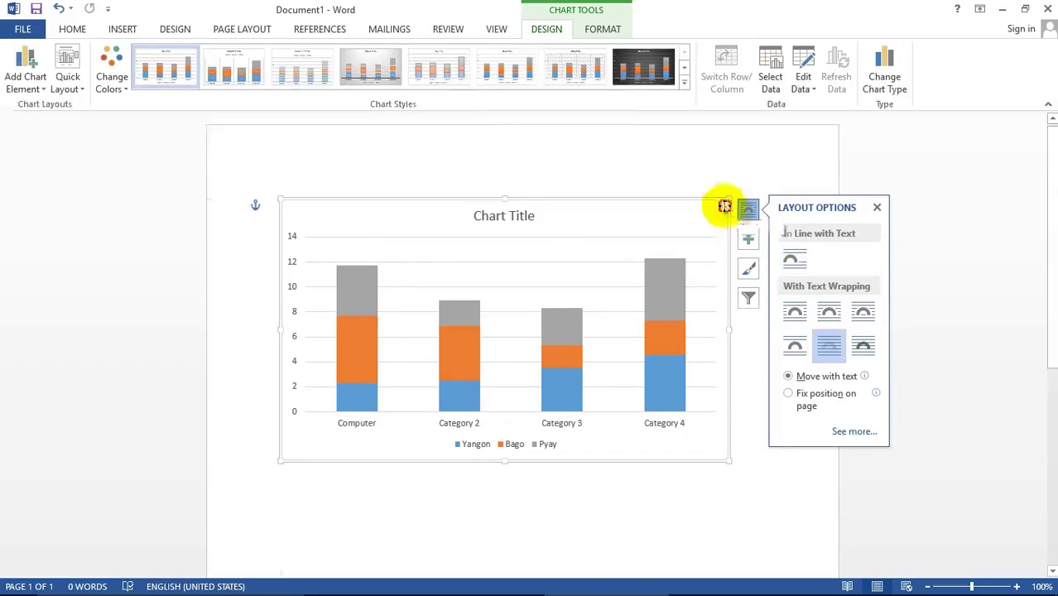
mouse_move(725, 205)
mouse_down()
mouse_move(756, 190)
mouse_move(682, 225)
mouse_move(742, 240)
mouse_up()
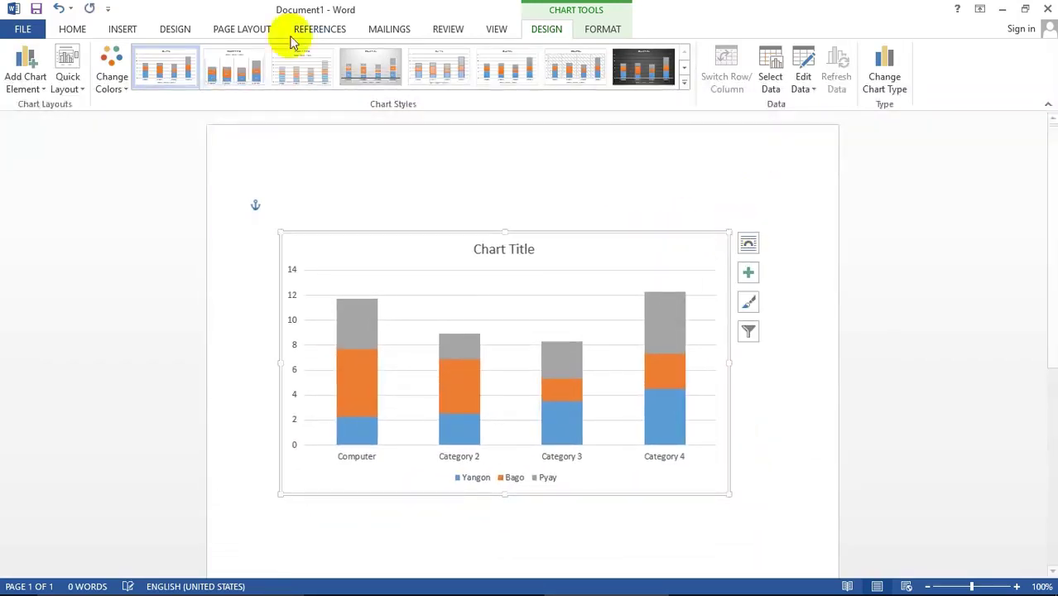
click(123, 29)
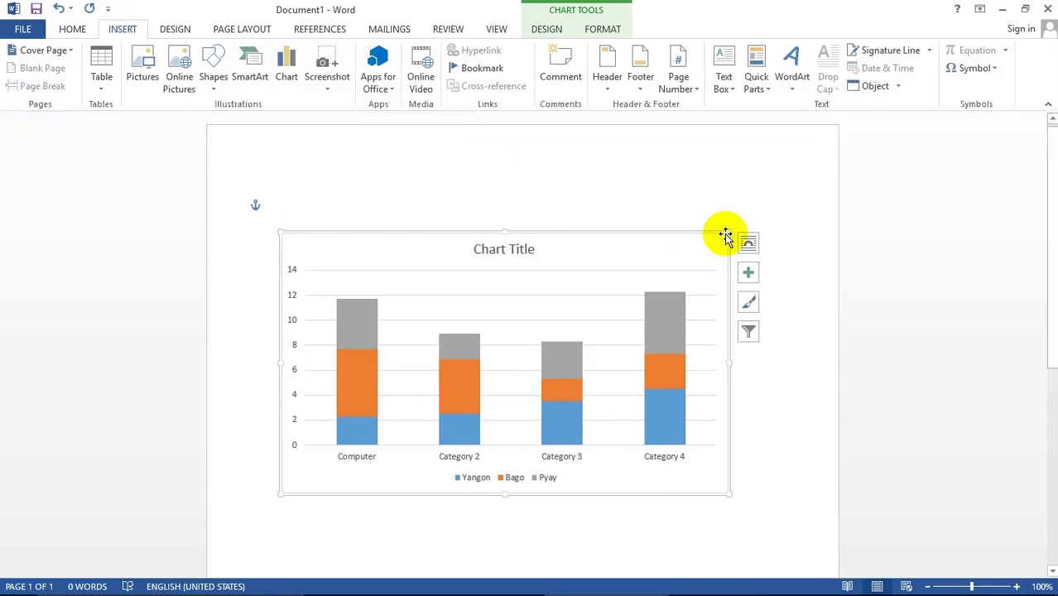
Delete the chart and insert a screen clipping of the desktop's Burmese title banner
key(Delete)
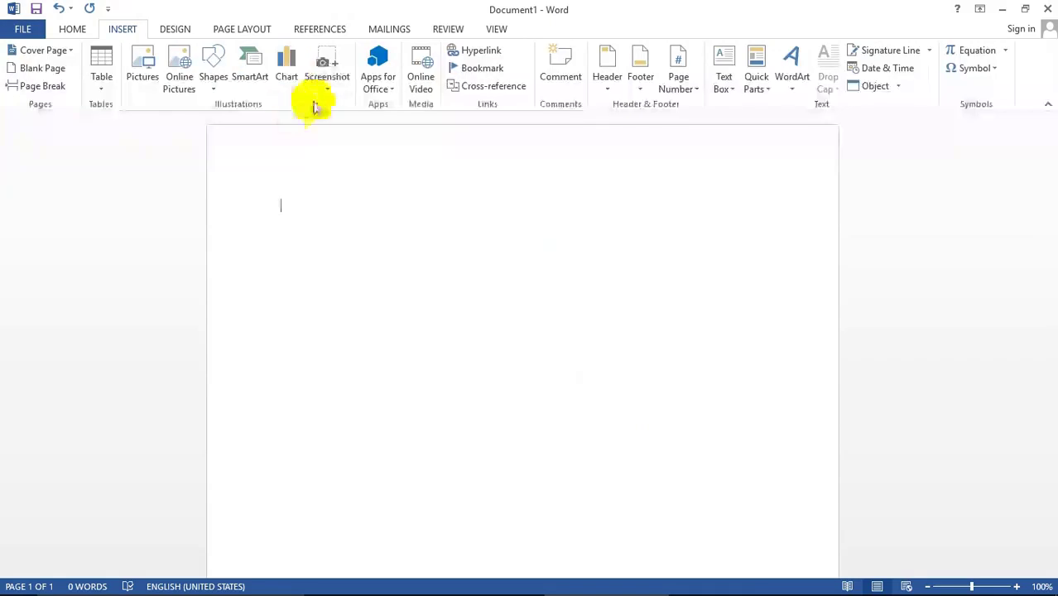
click(327, 60)
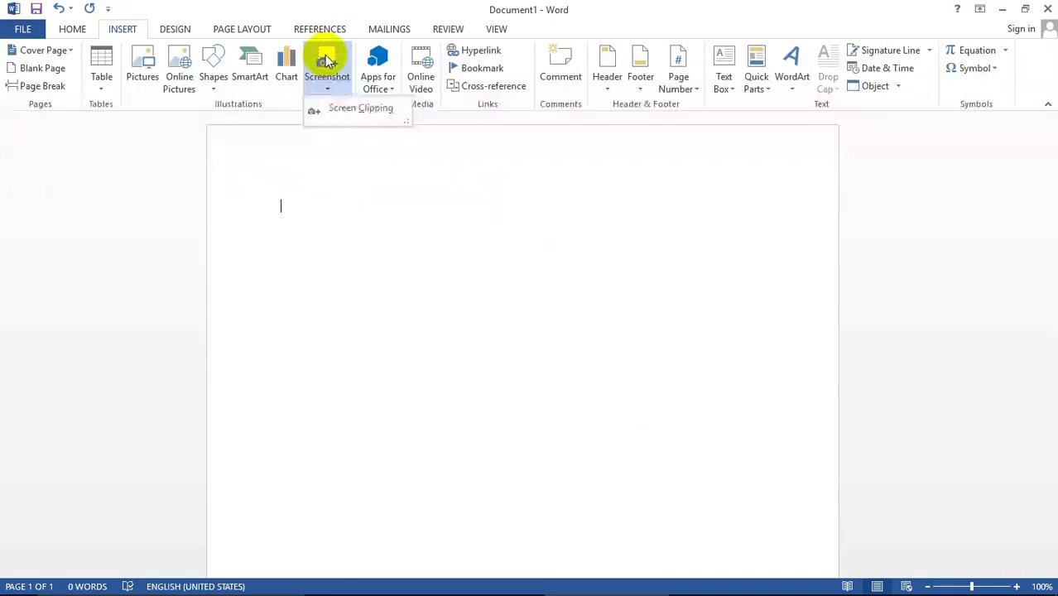
click(356, 111)
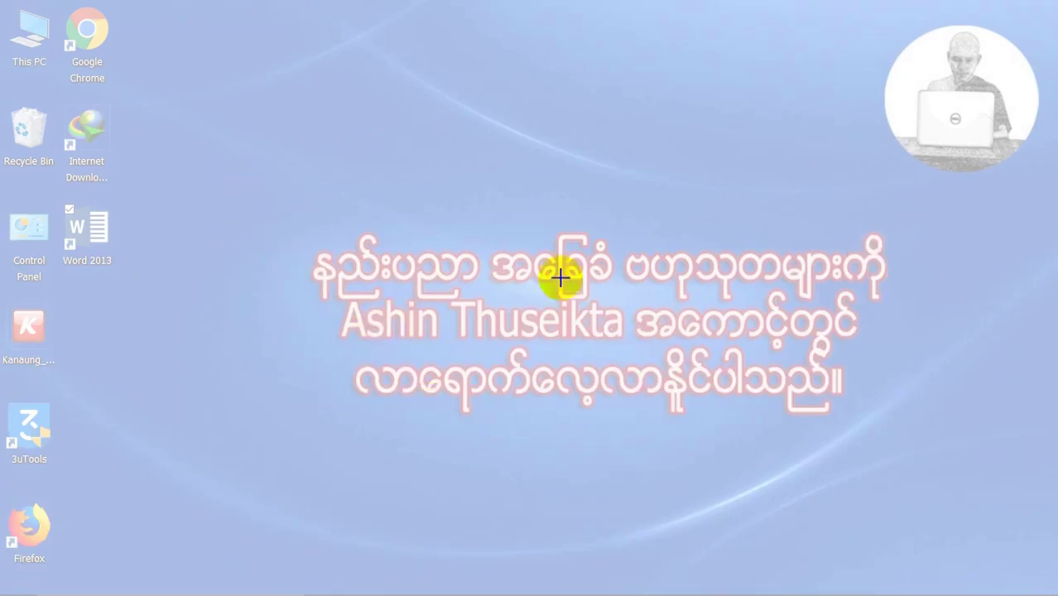
drag(246, 174, 929, 466)
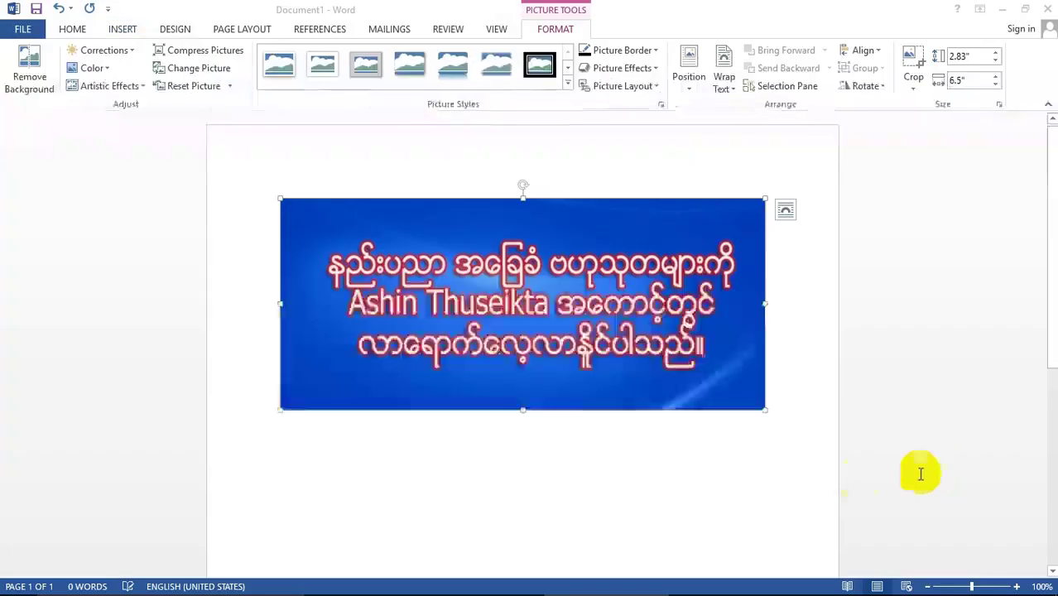
Select the screen-clipping picture and delete it, leaving the page empty
click(538, 319)
click(361, 310)
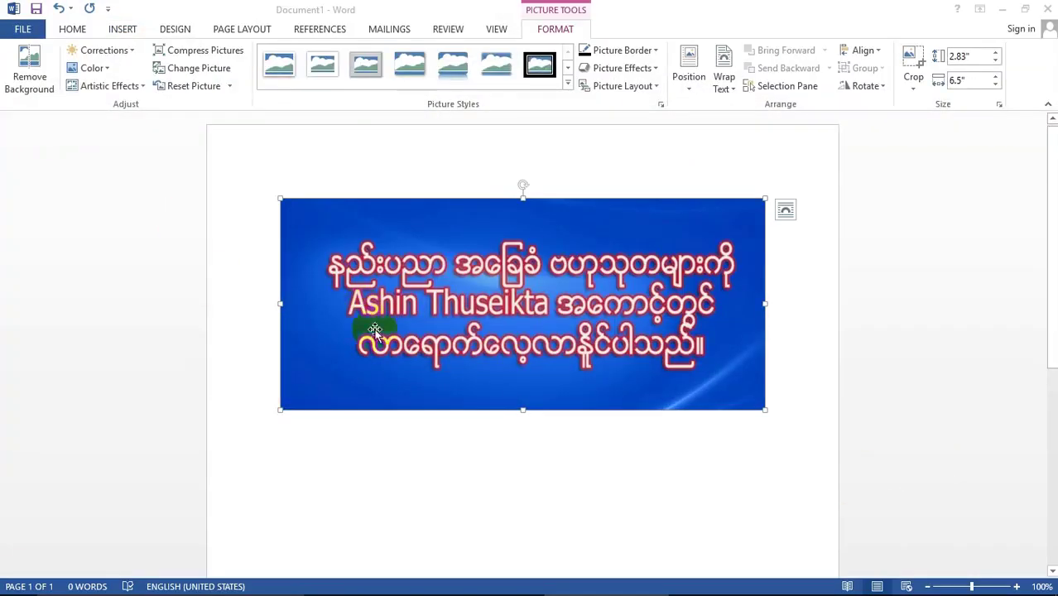
click(513, 343)
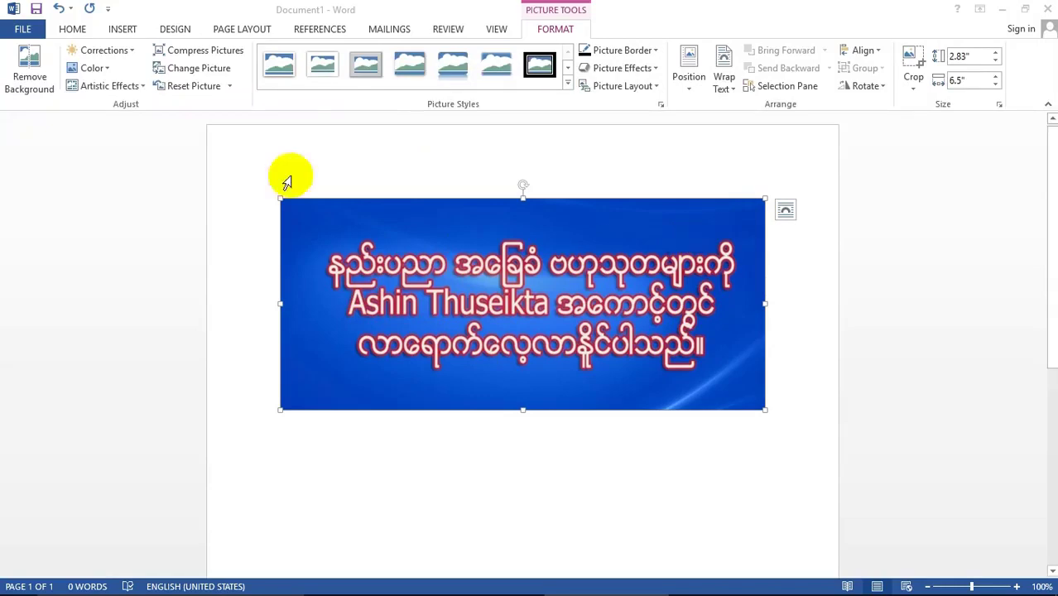
click(120, 28)
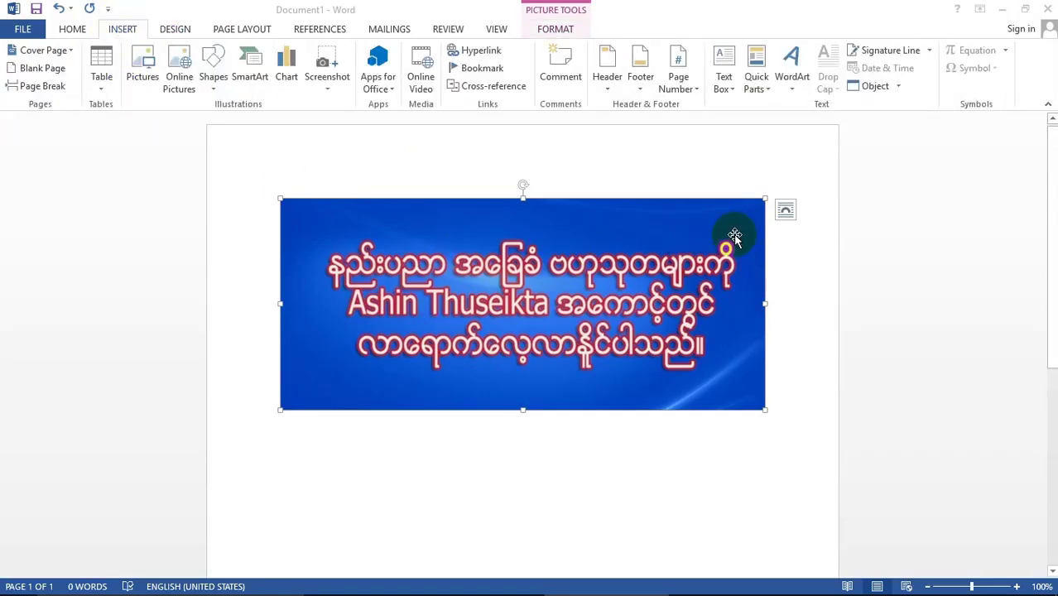
key(Delete)
text(=rand(5,)
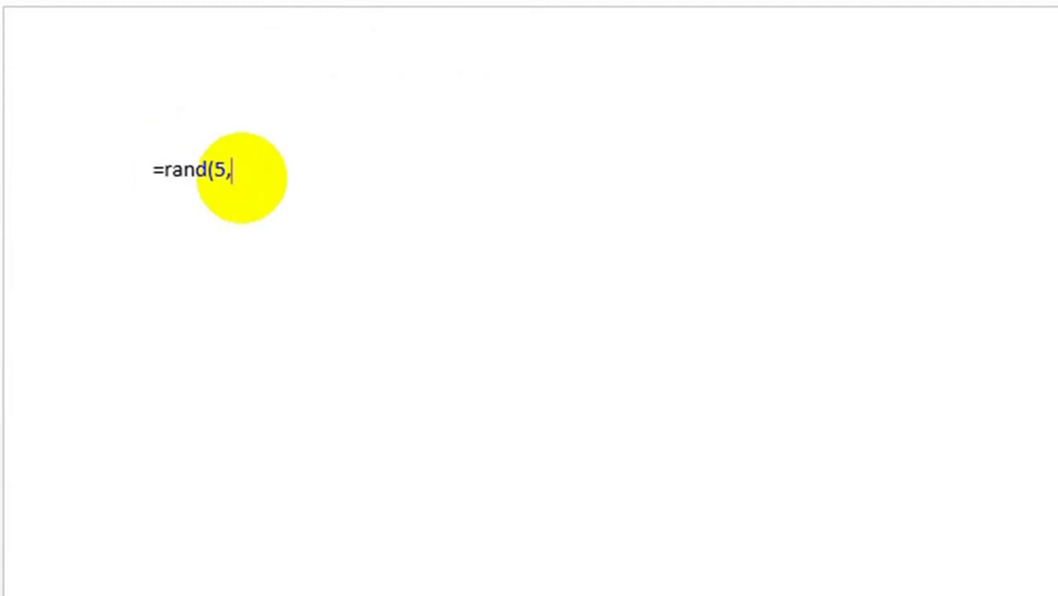
Complete the =rand(5,3) formula to generate five paragraphs of sample text
text(3)
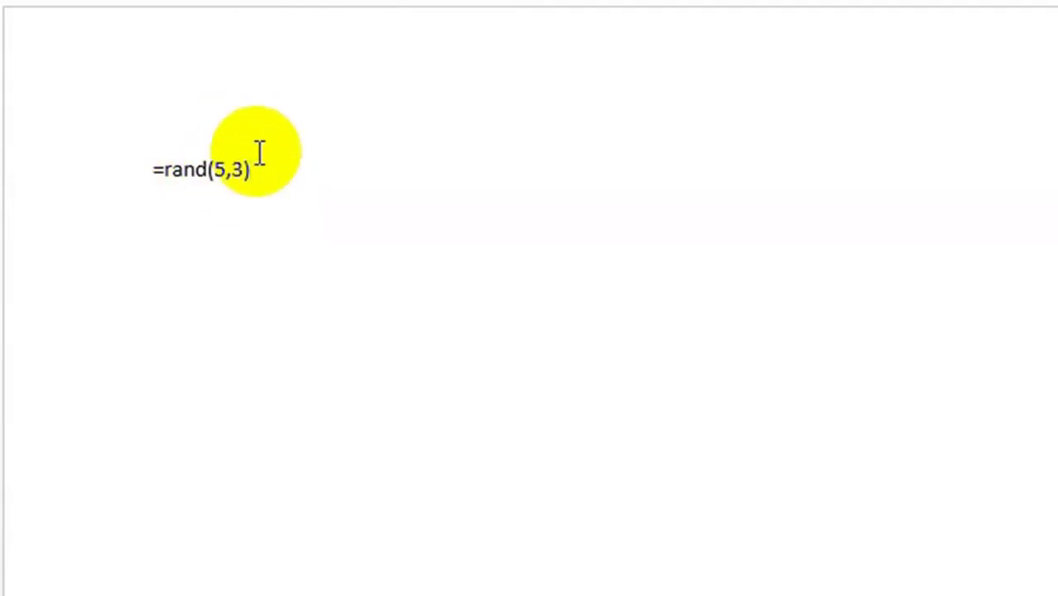
key(Return)
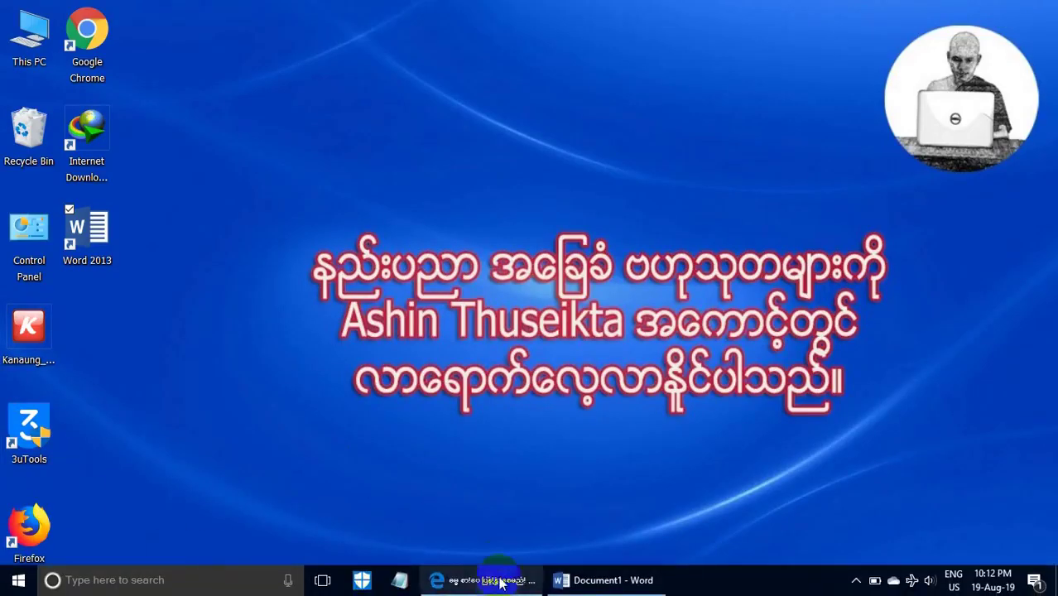
Copy the dhammasarpay.blogspot.com address from Edge's address bar, then minimize Edge
click(491, 583)
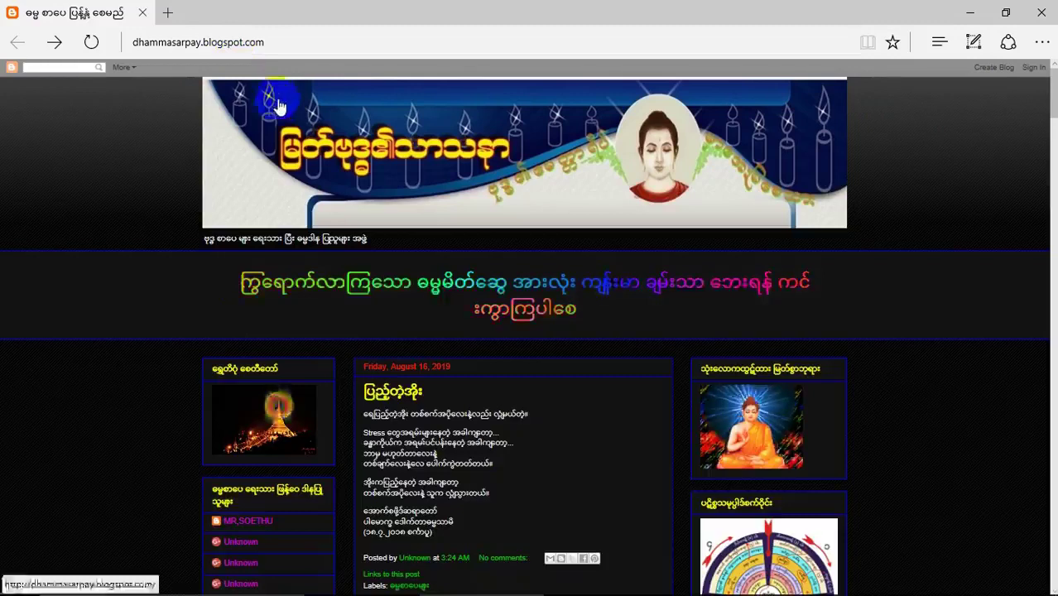
scroll(539, 297, down, 2)
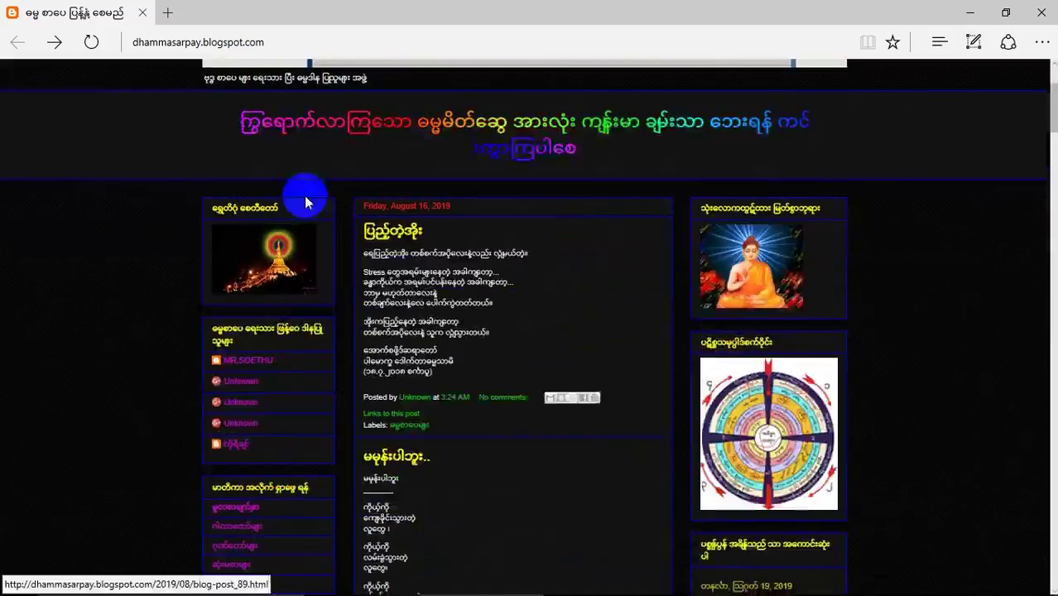
scroll(302, 201, up, 3)
click(285, 41)
drag(284, 42, 251, 42)
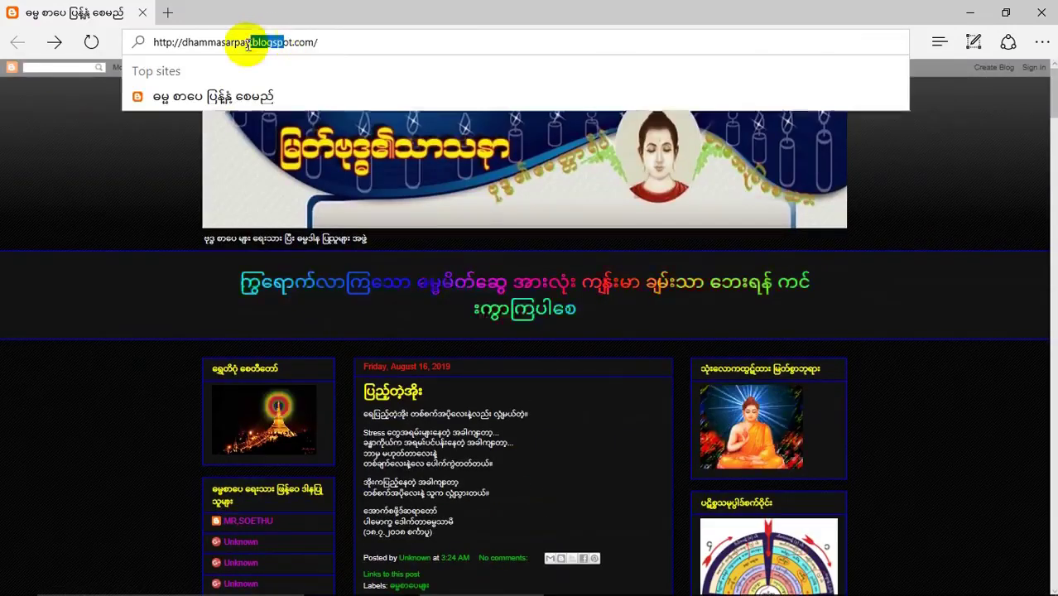
drag(319, 43, 155, 42)
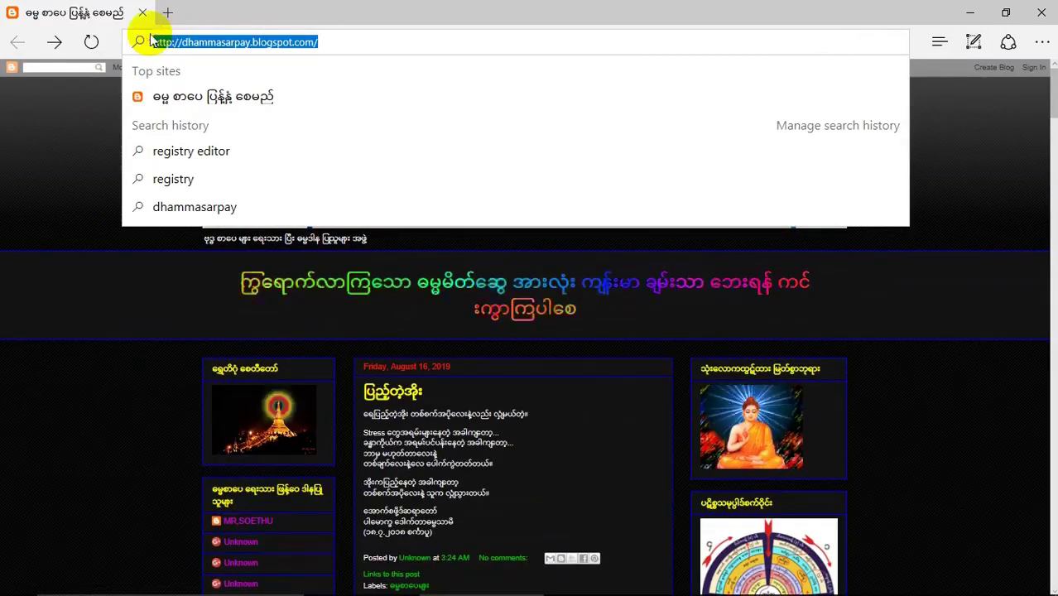
right_click(185, 42)
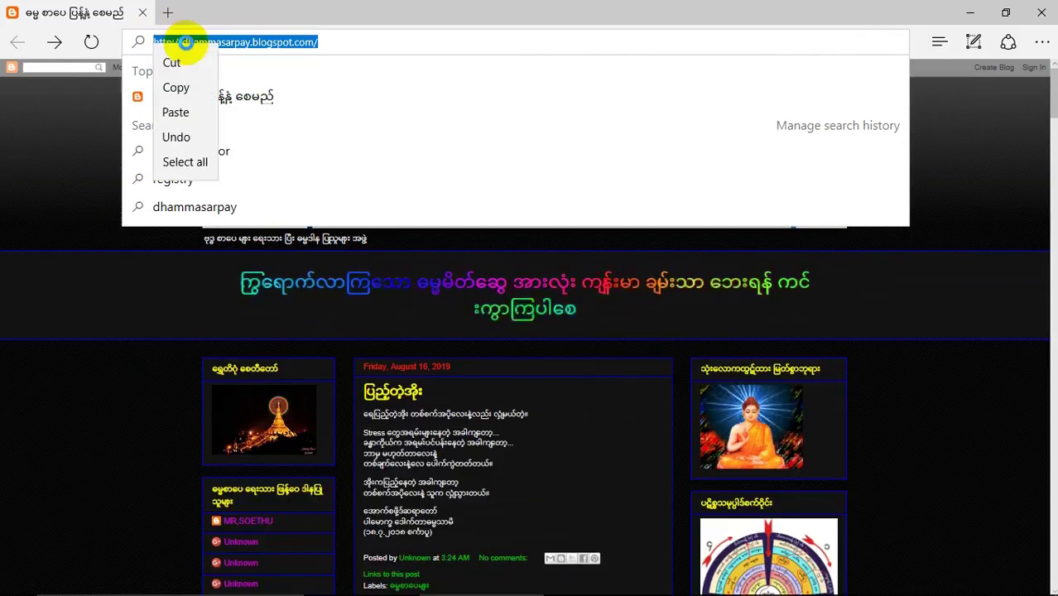
click(184, 88)
click(934, 208)
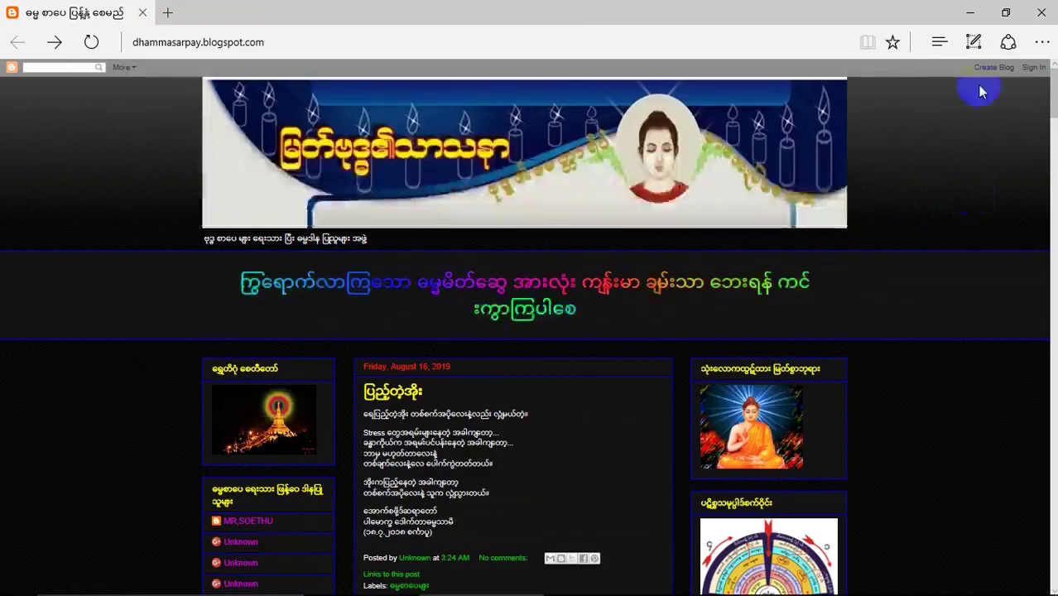
click(968, 15)
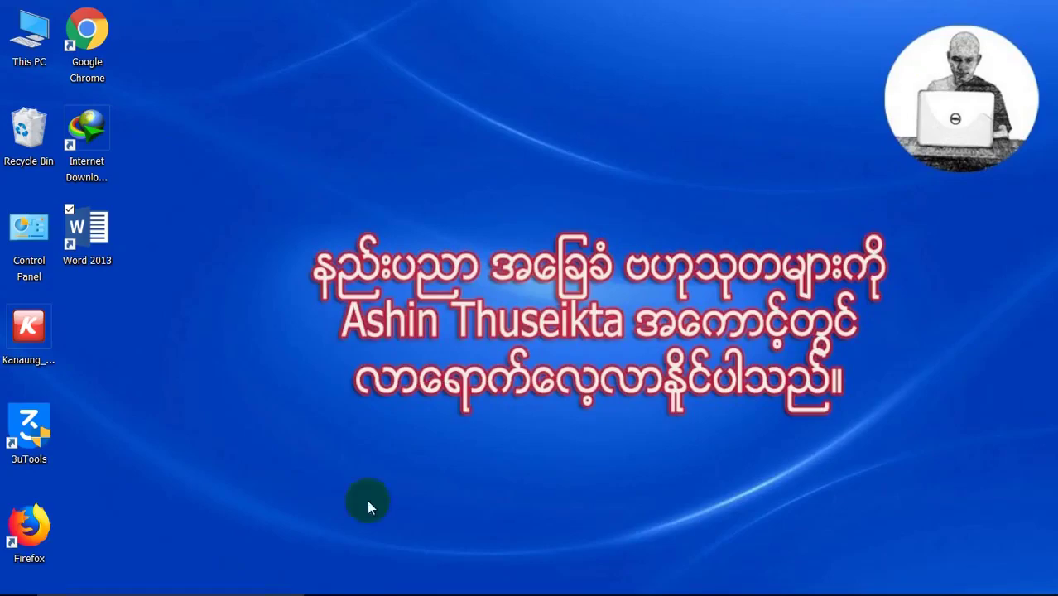
Back in Word, select the word Dhamma and start adding a hyperlink to it
click(458, 580)
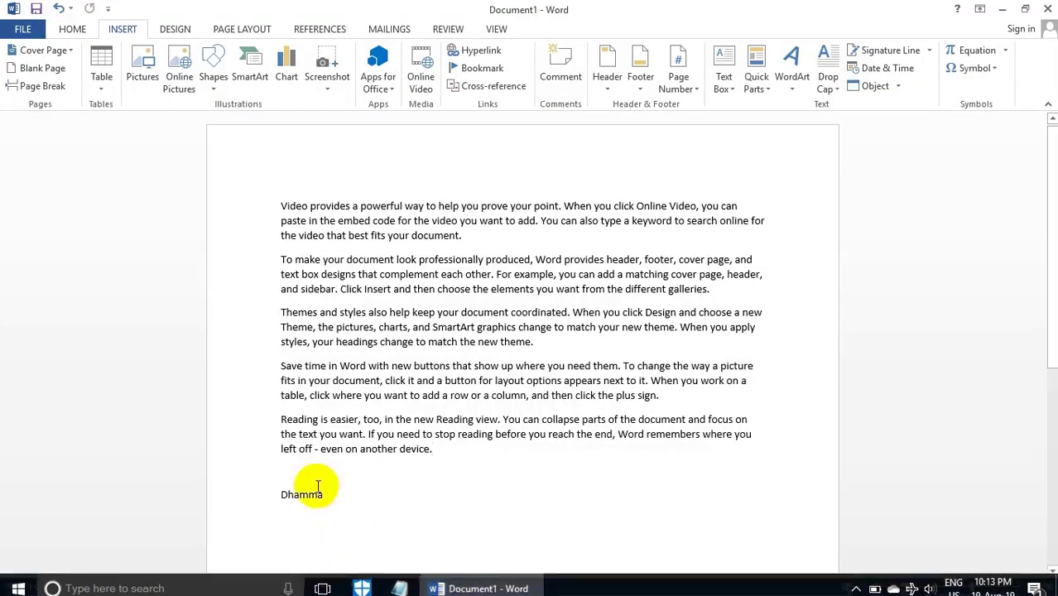
scroll(345, 496, down, 2)
scroll(324, 430, down, 1)
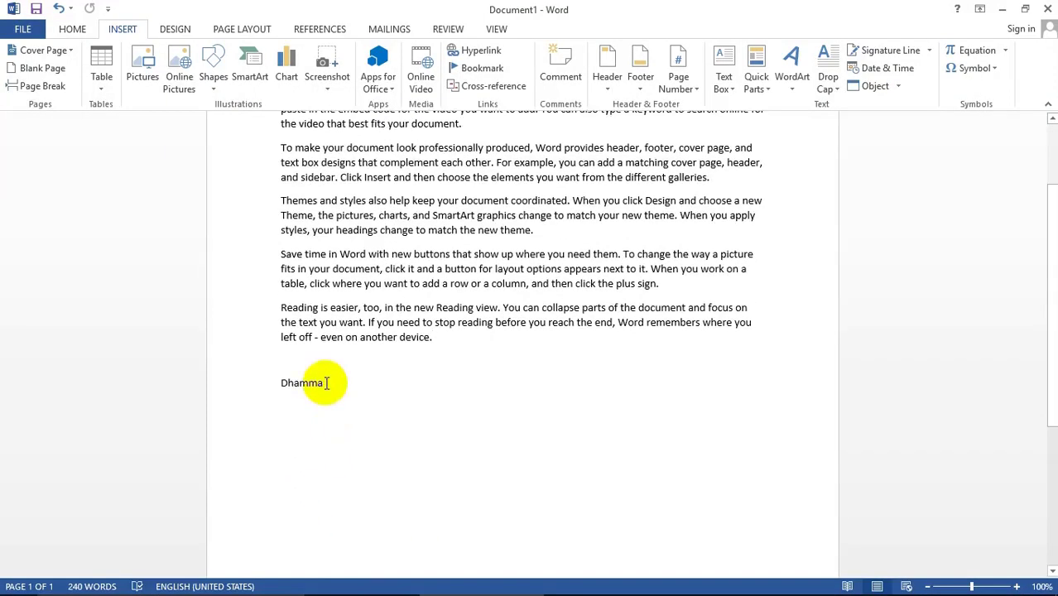
click(312, 383)
drag(313, 382, 283, 382)
double_click(285, 385)
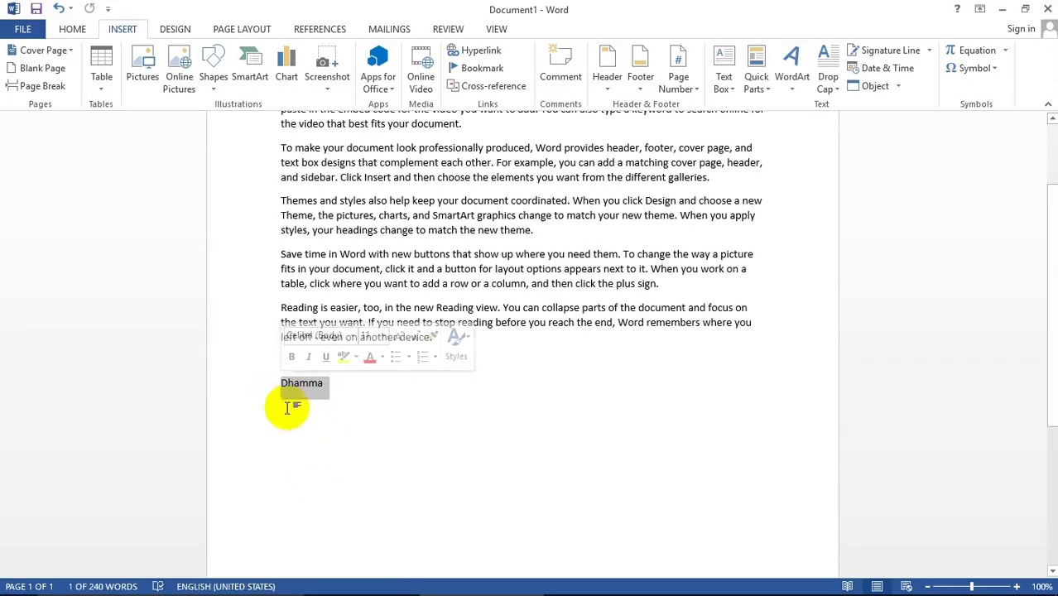
right_click(318, 386)
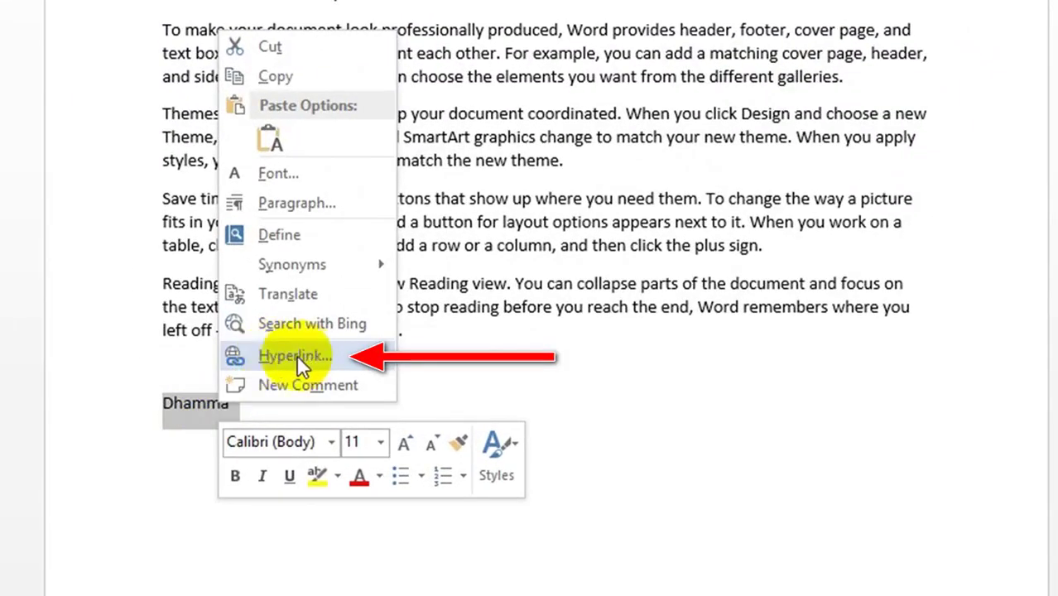
click(286, 354)
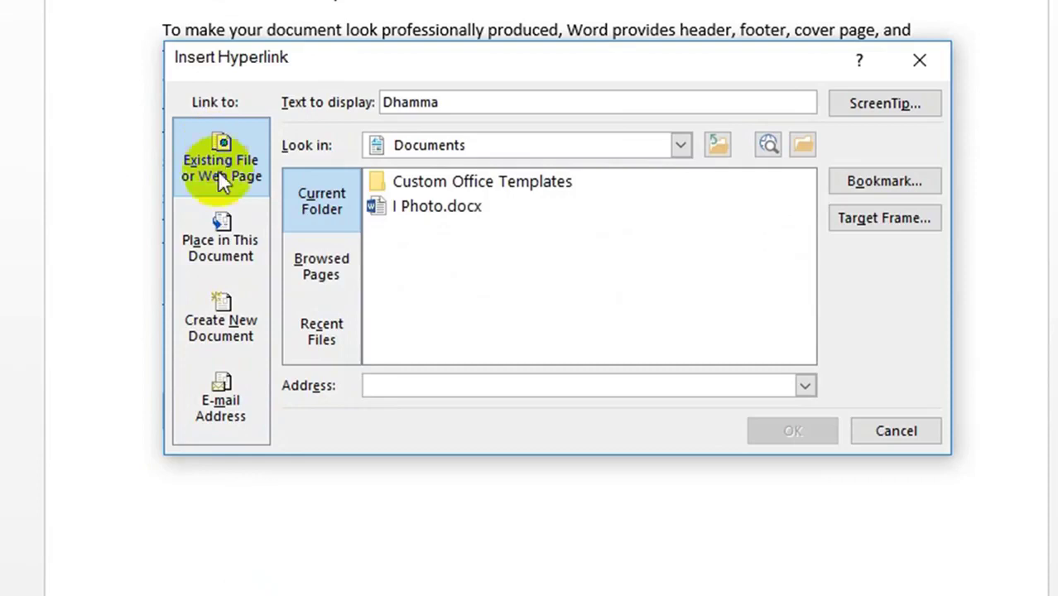
click(375, 389)
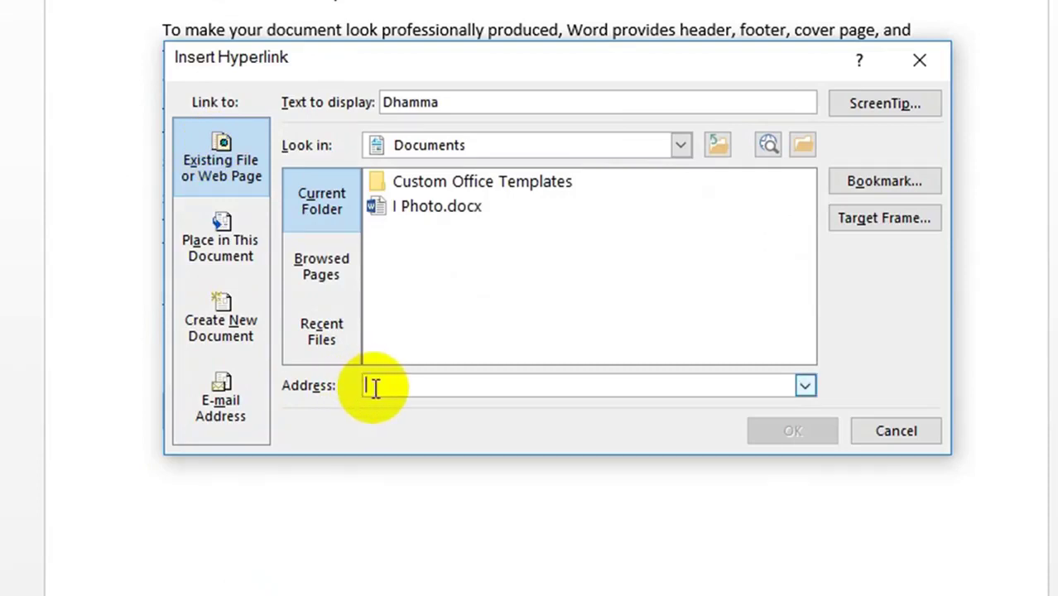
right_click(377, 386)
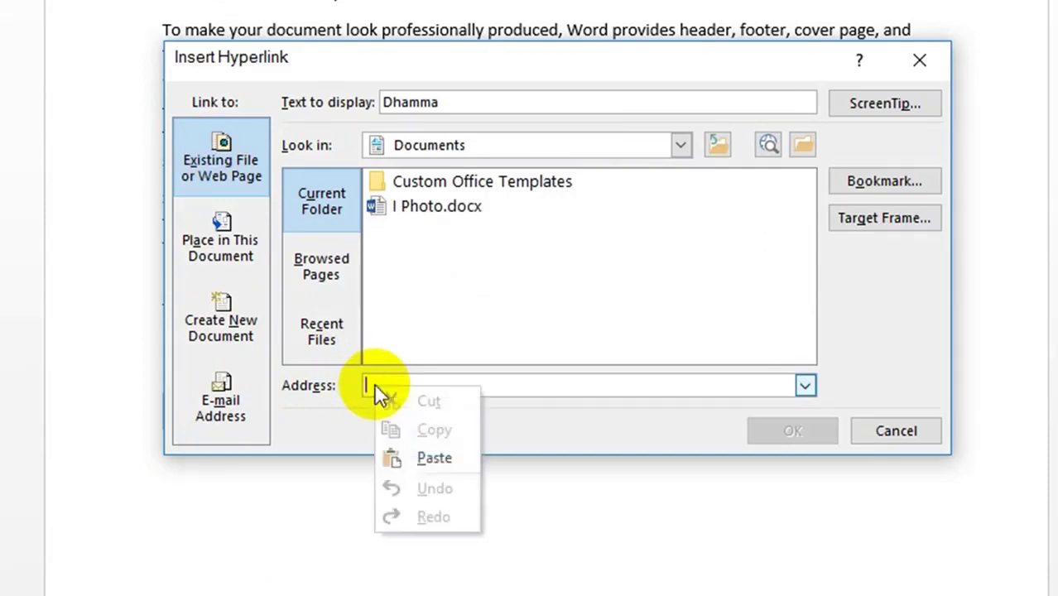
click(405, 460)
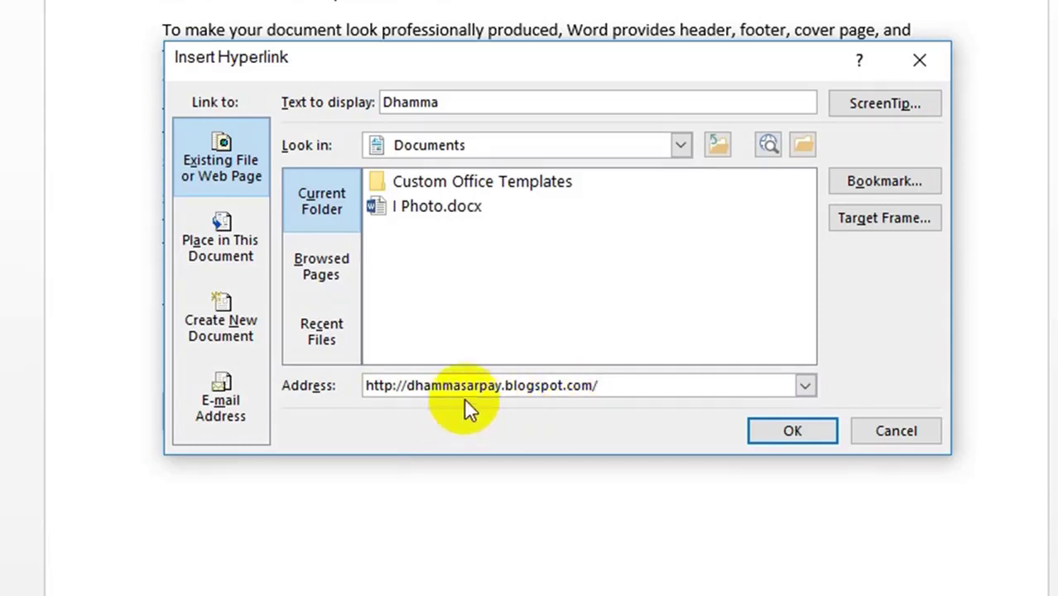
click(785, 432)
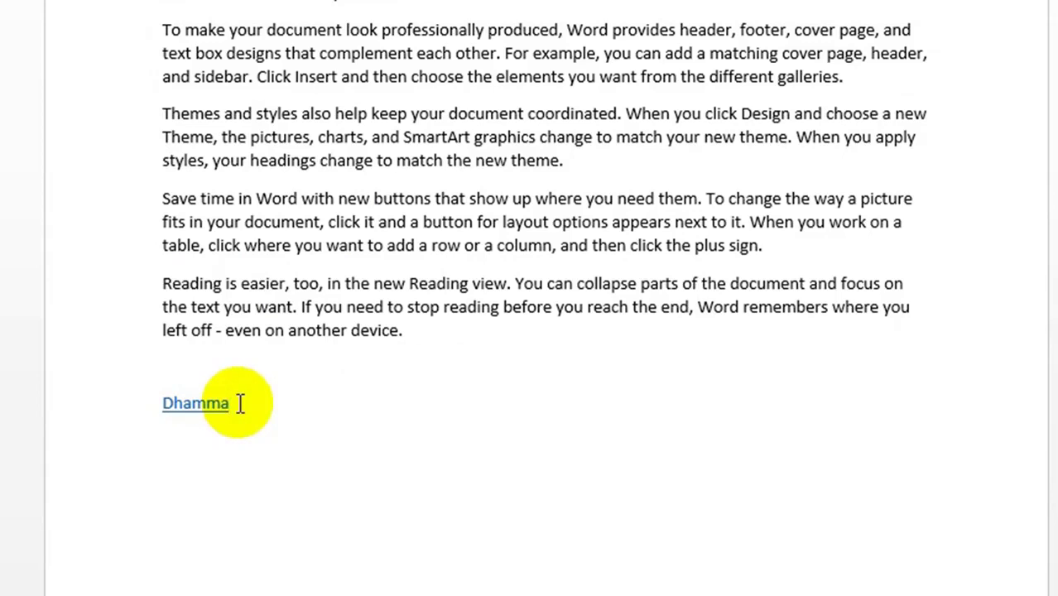
mouse_move(206, 409)
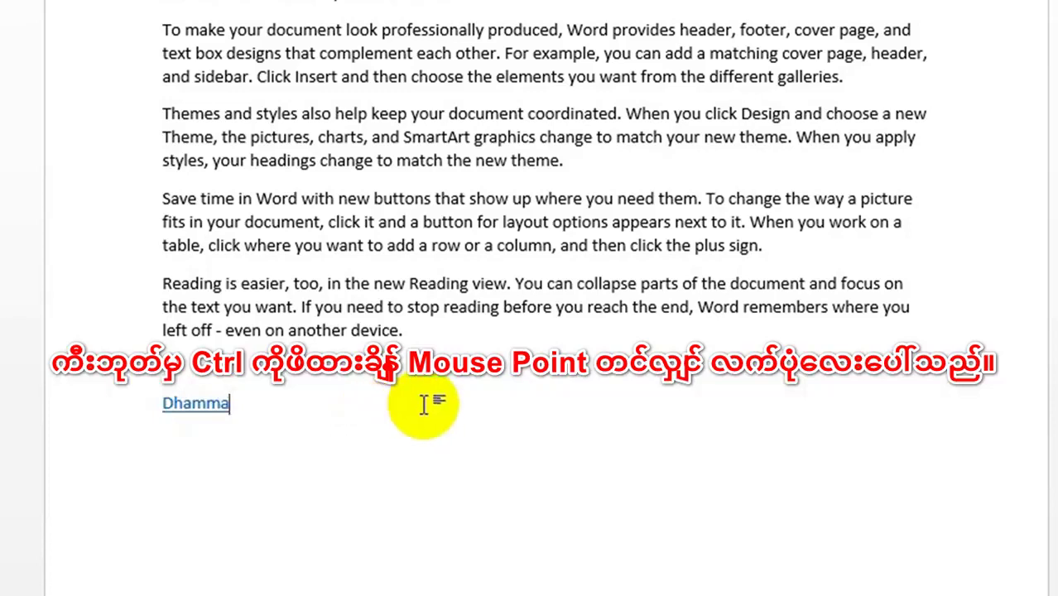
Follow the Dhamma link to load the dhammasarpay.blogspot.com blog in Edge and scroll through it
ctrl+click(201, 405)
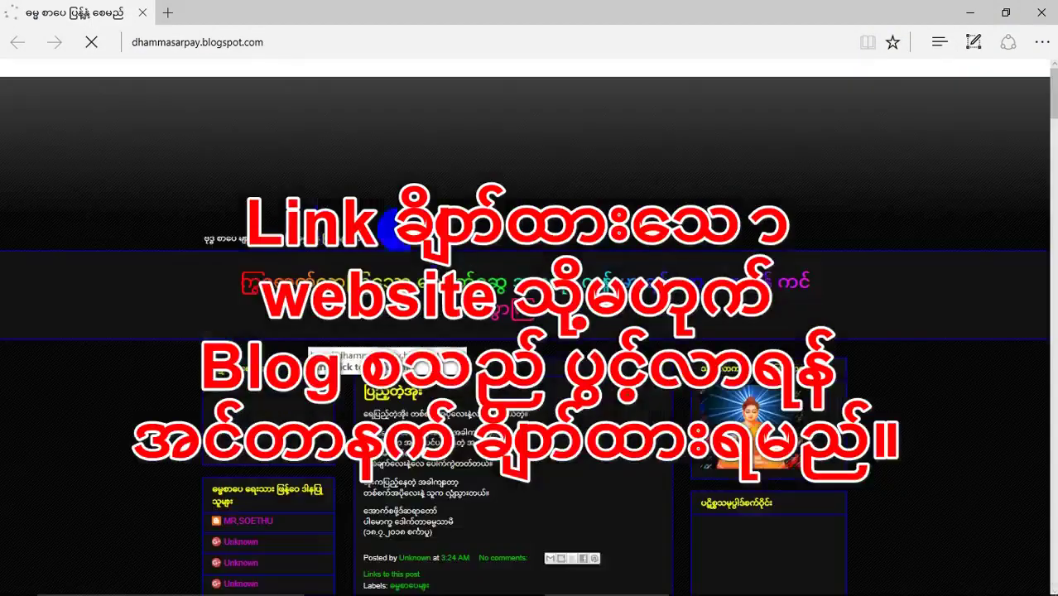
scroll(560, 272, down, 5)
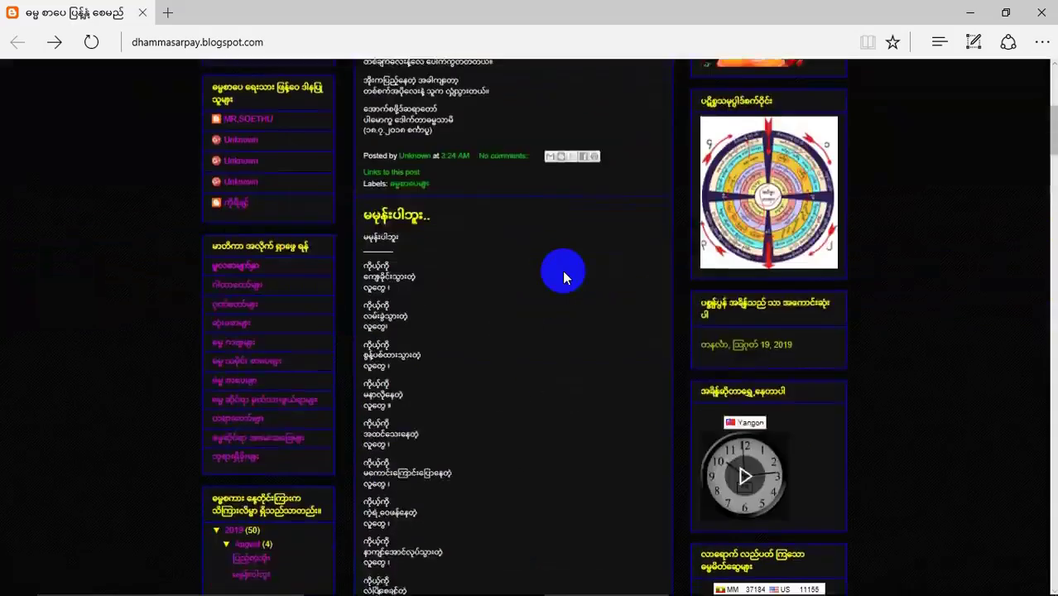
scroll(717, 369, down, 2)
scroll(485, 342, up, 3)
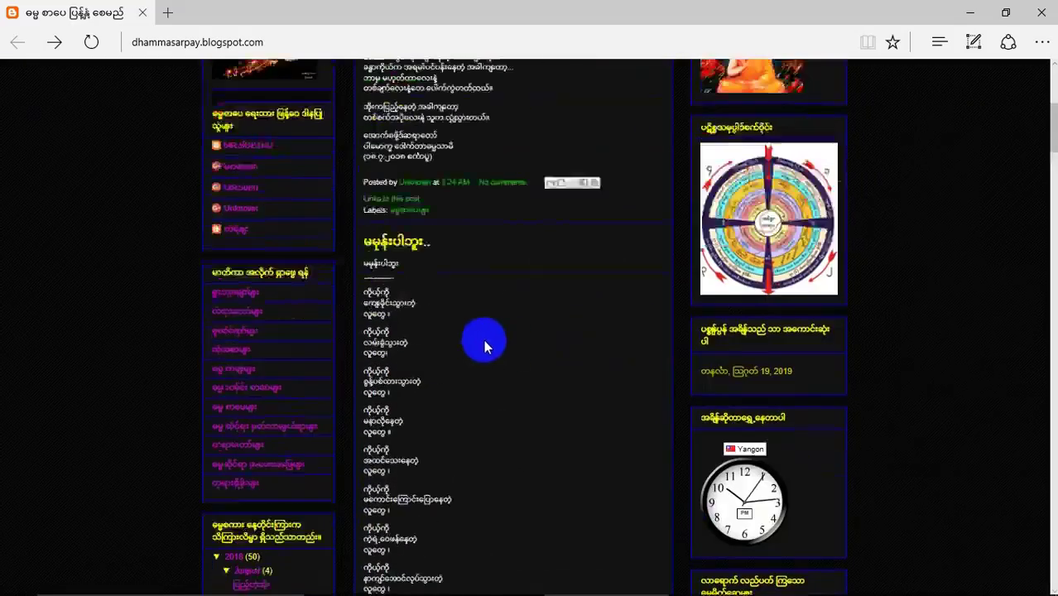
scroll(490, 337, up, 3)
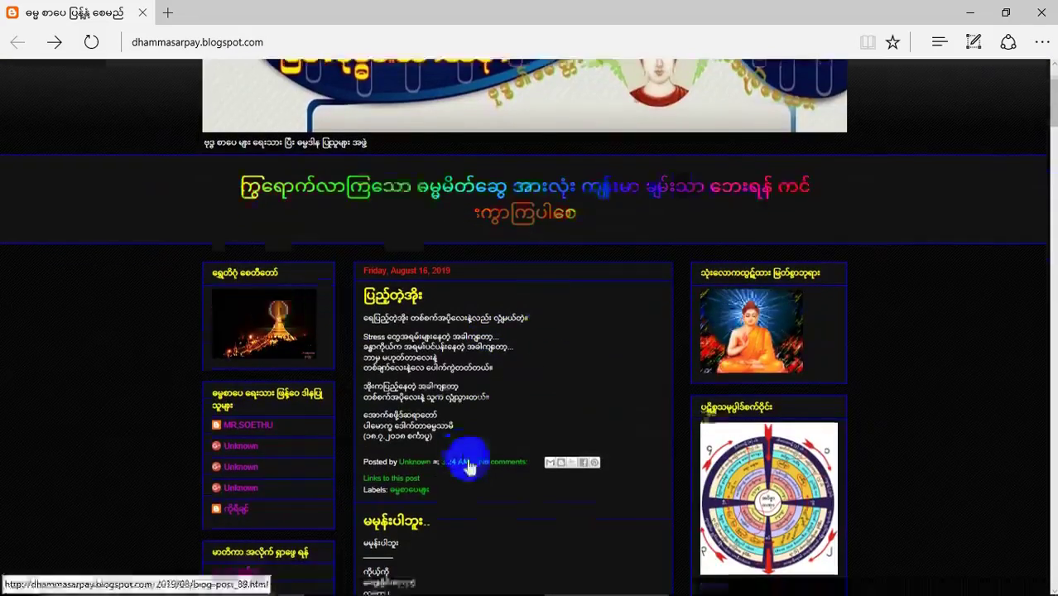
scroll(470, 468, down, 4)
scroll(527, 419, down, 3)
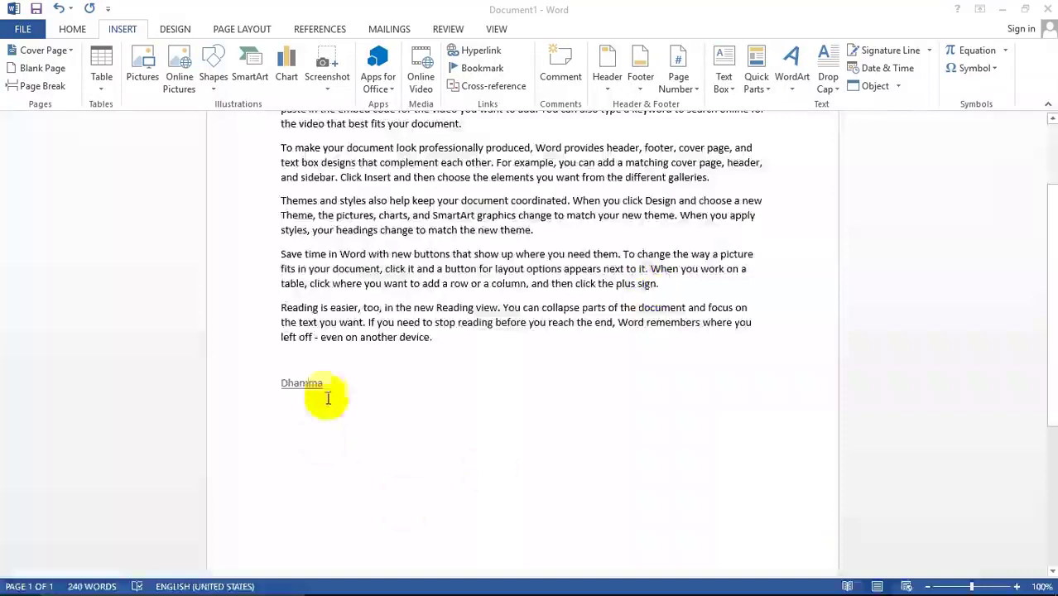
Replace the word Dhamma on the last line with the person's name and select the new name
click(329, 384)
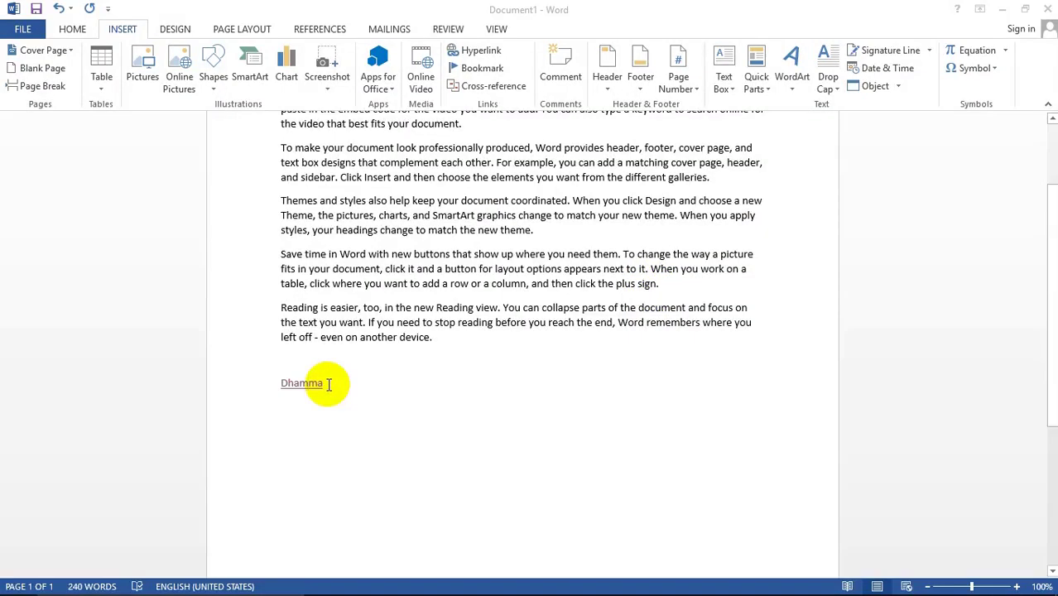
drag(328, 384, 265, 383)
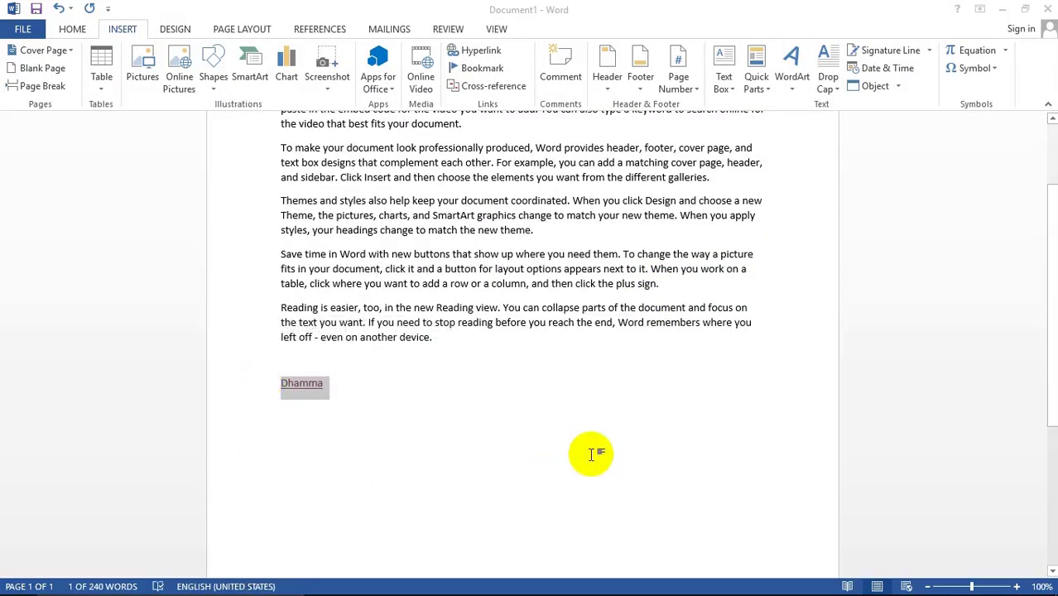
text(As)
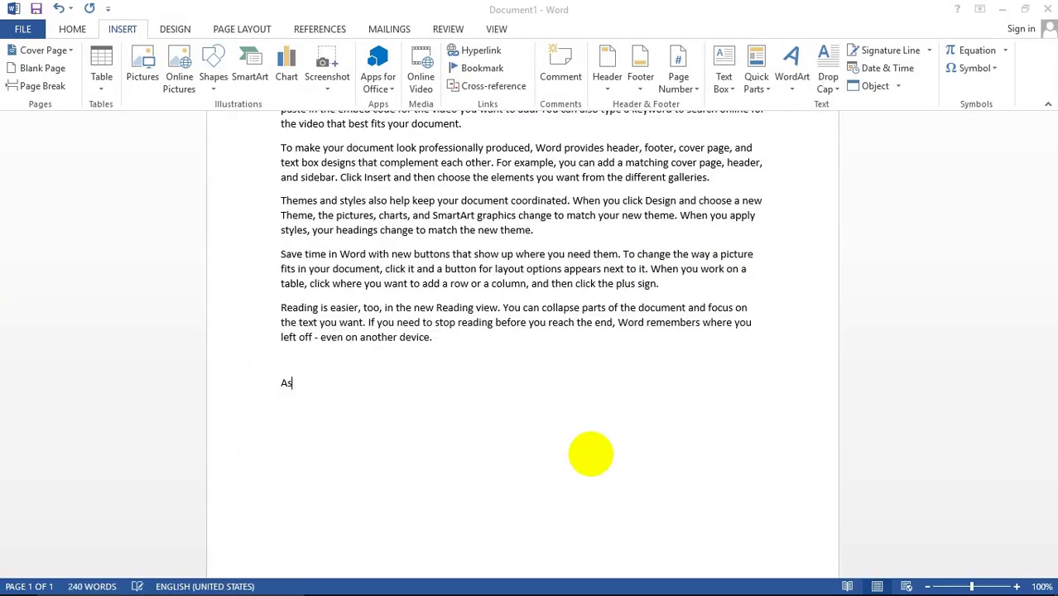
text(hin Thuseikta)
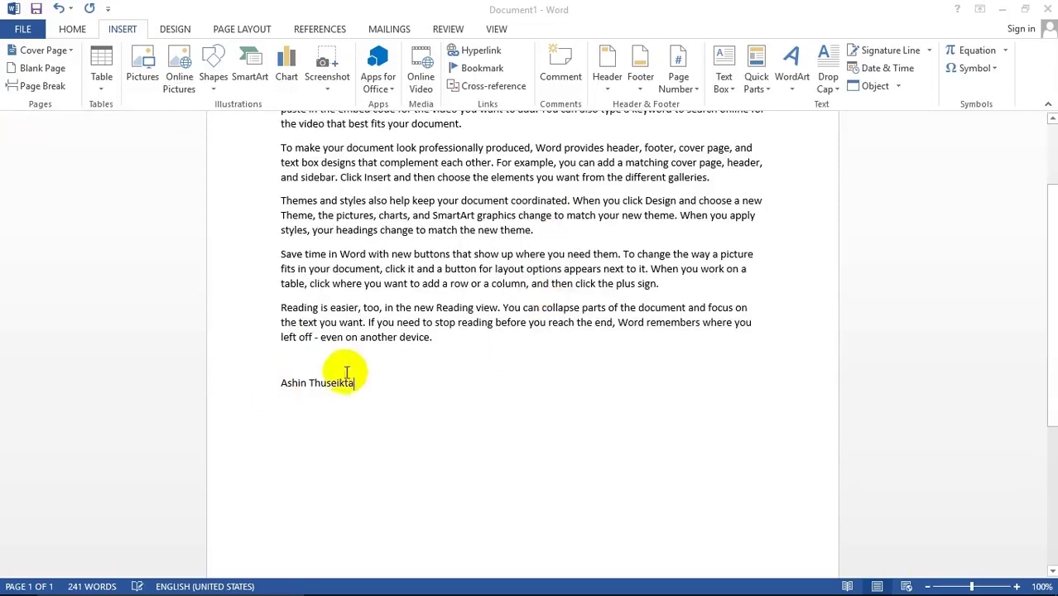
drag(354, 383, 282, 385)
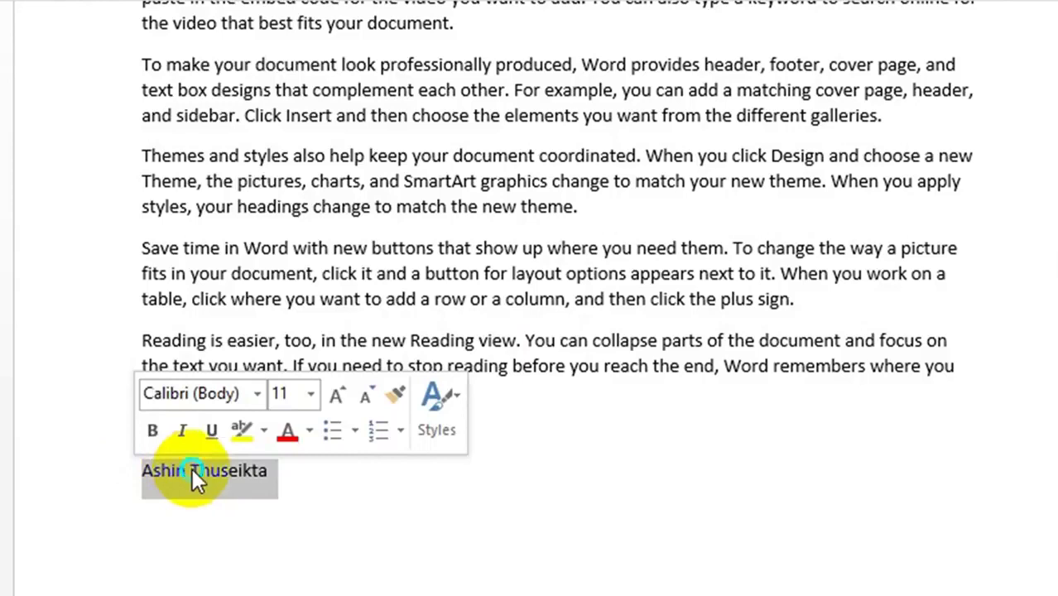
Edit the name's hyperlink, replacing the blog address with the local file I Photo.docx in Documents
right_click(192, 468)
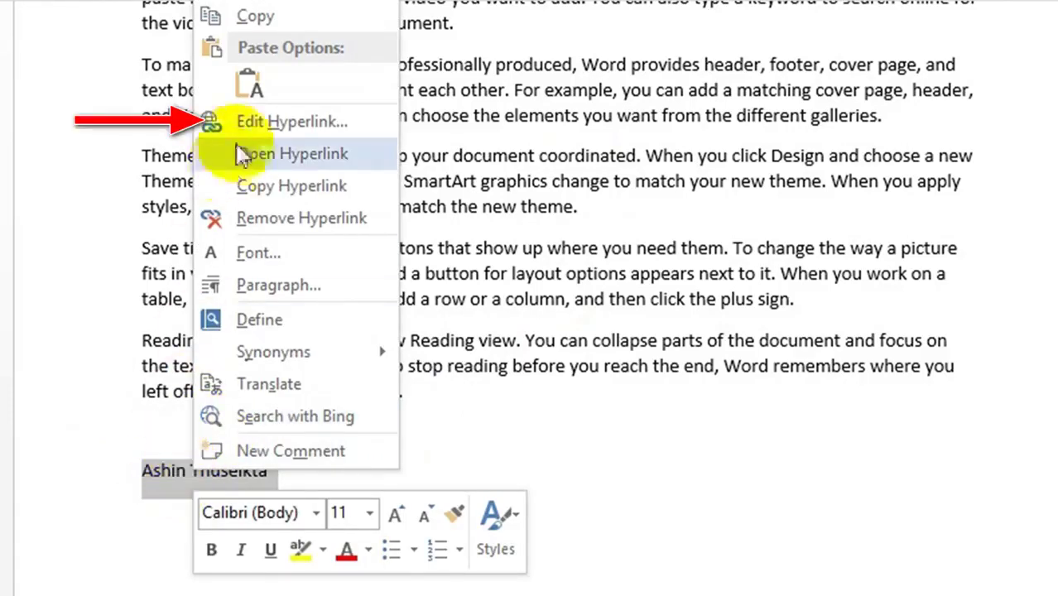
click(285, 120)
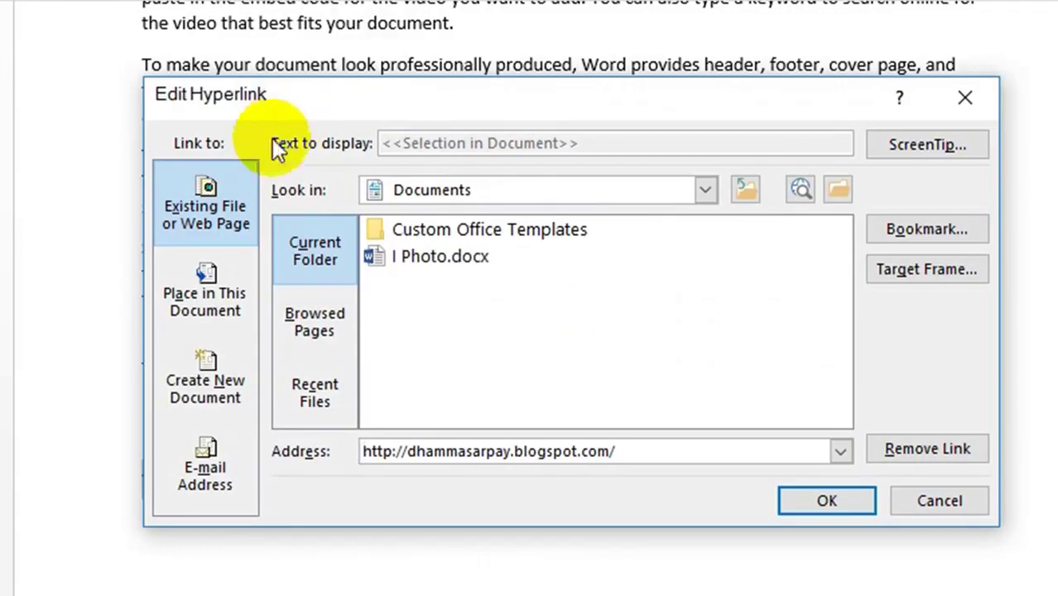
drag(348, 107, 573, 80)
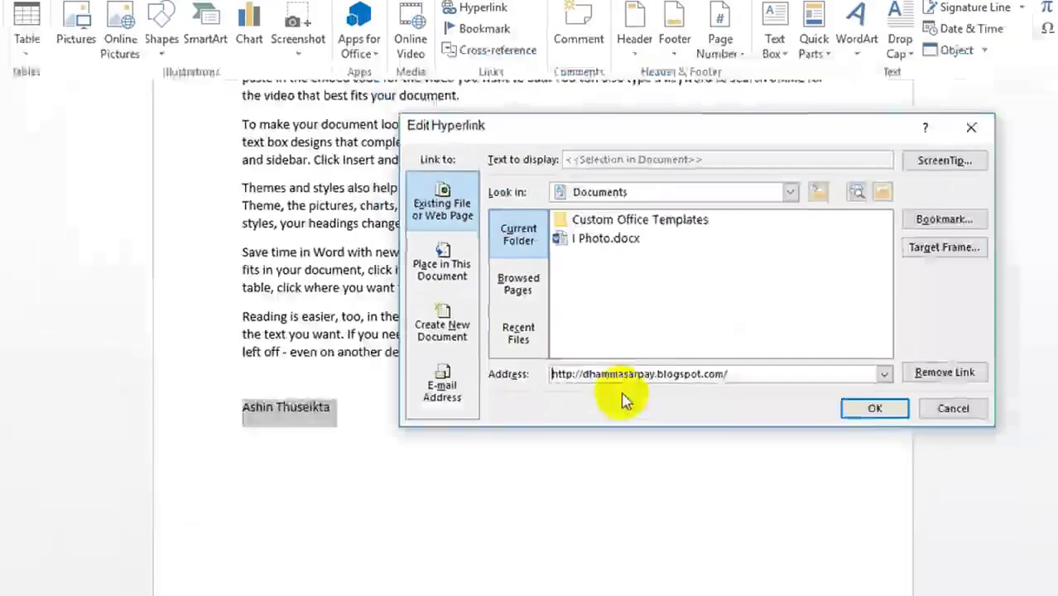
triple_click(630, 358)
key(Delete)
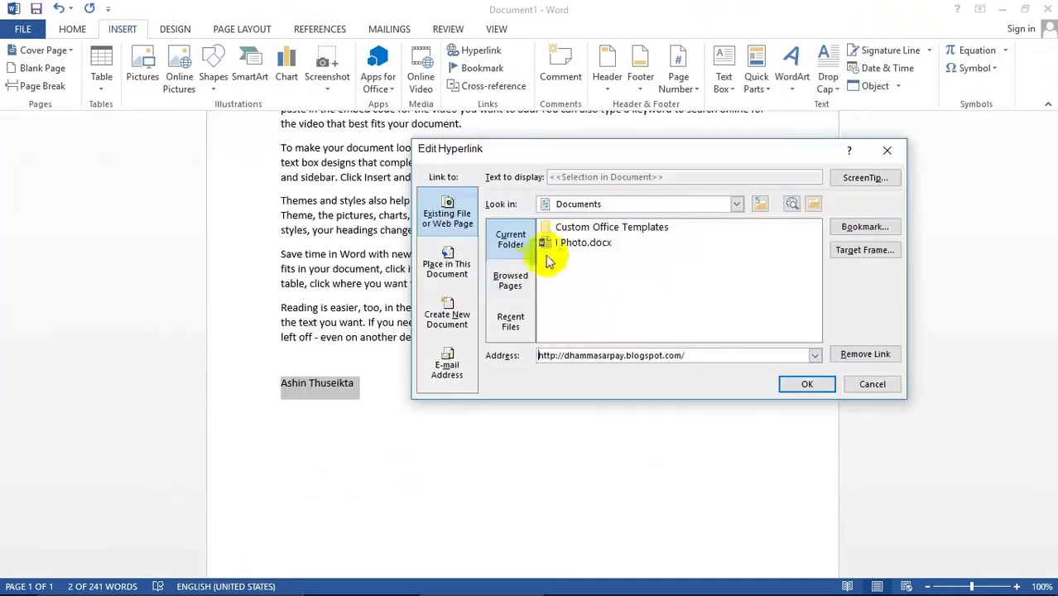
click(570, 245)
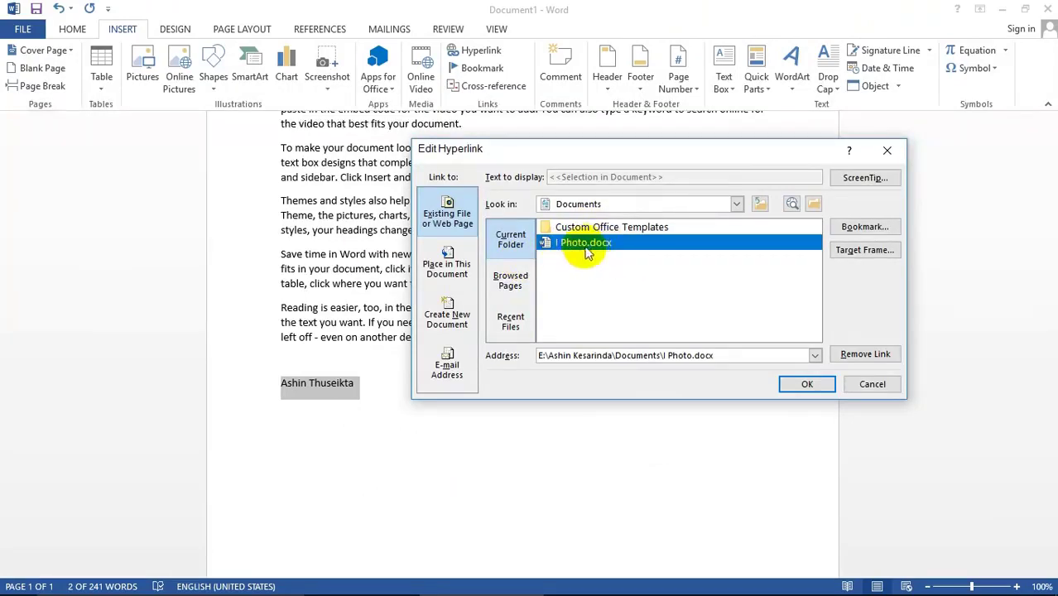
click(810, 385)
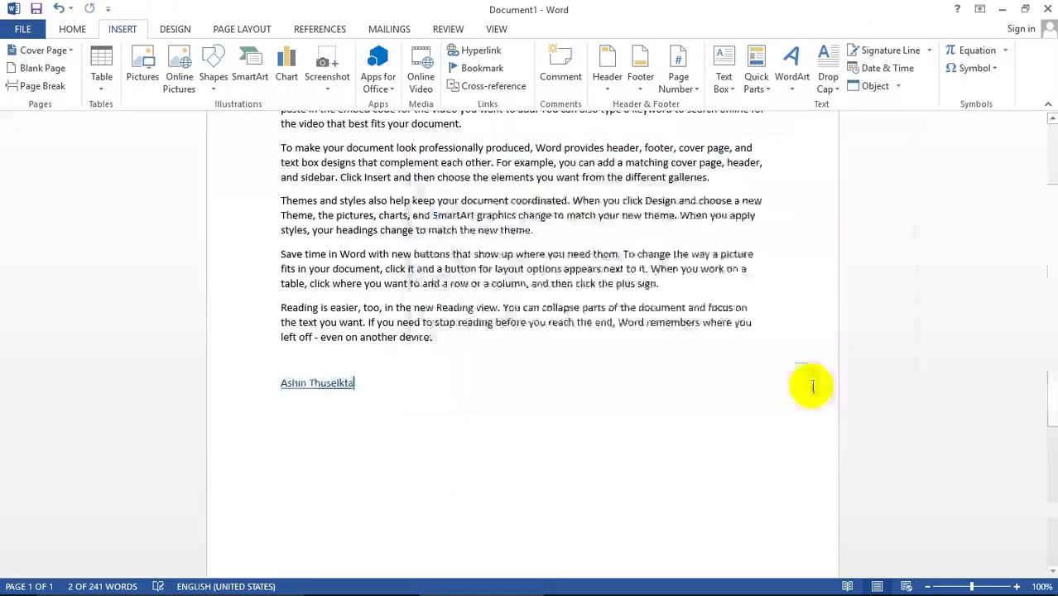
mouse_move(306, 387)
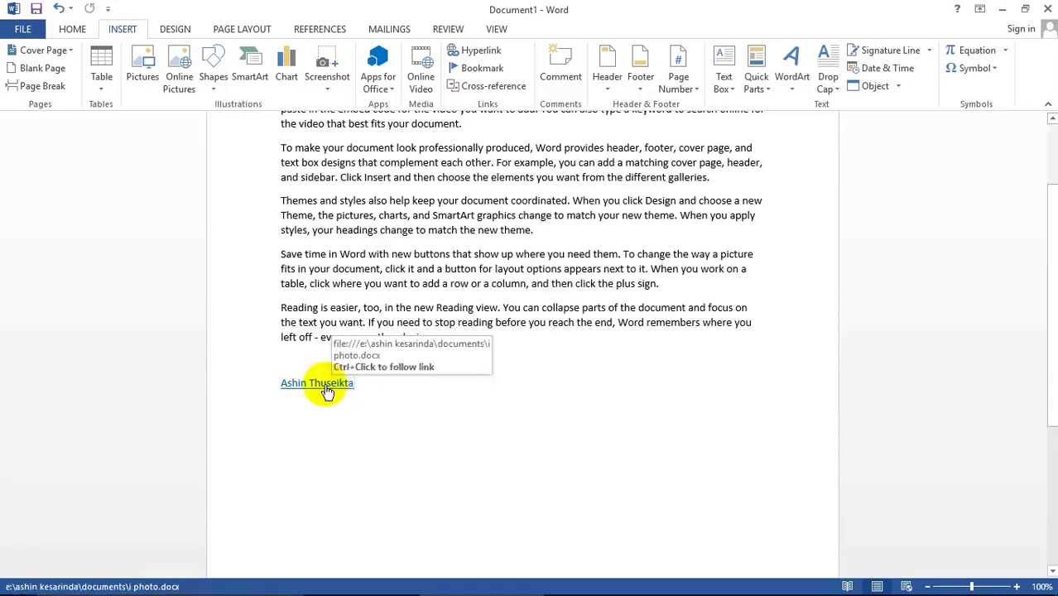
Follow the name link and accept the security notice so I Photo.docx opens
ctrl+click(327, 390)
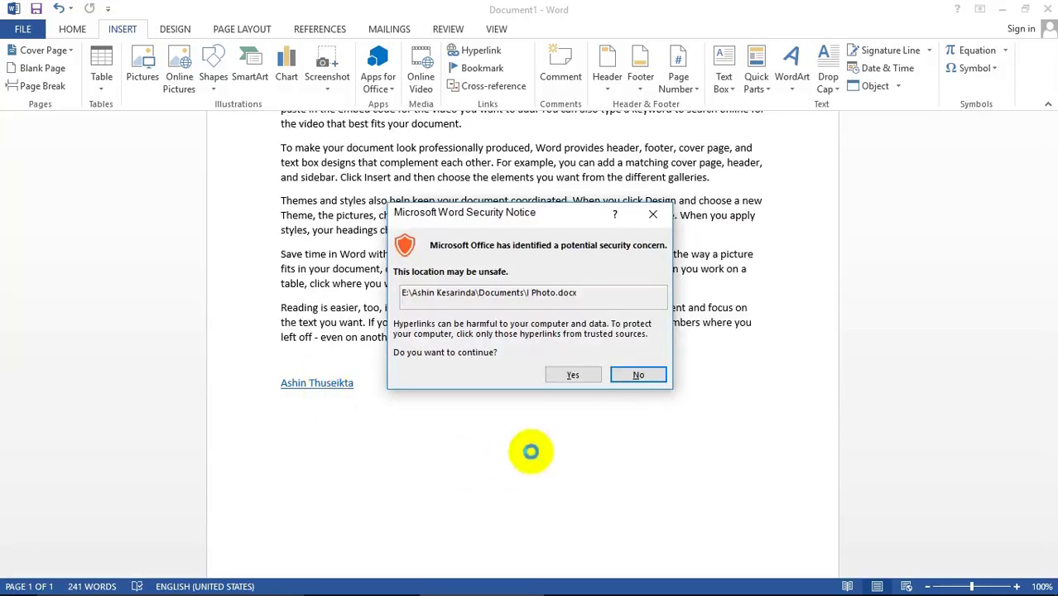
click(570, 375)
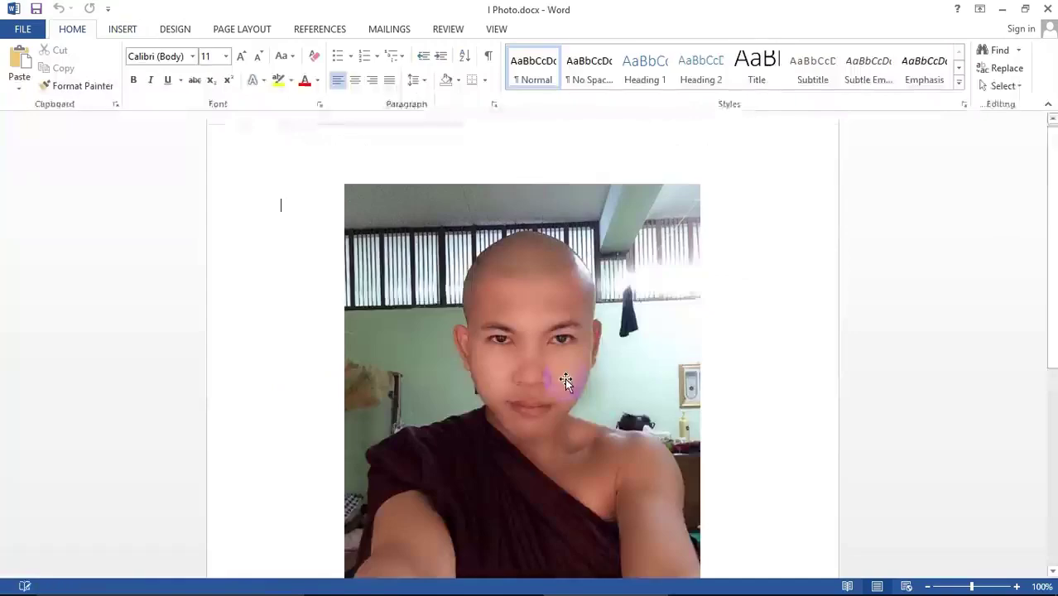